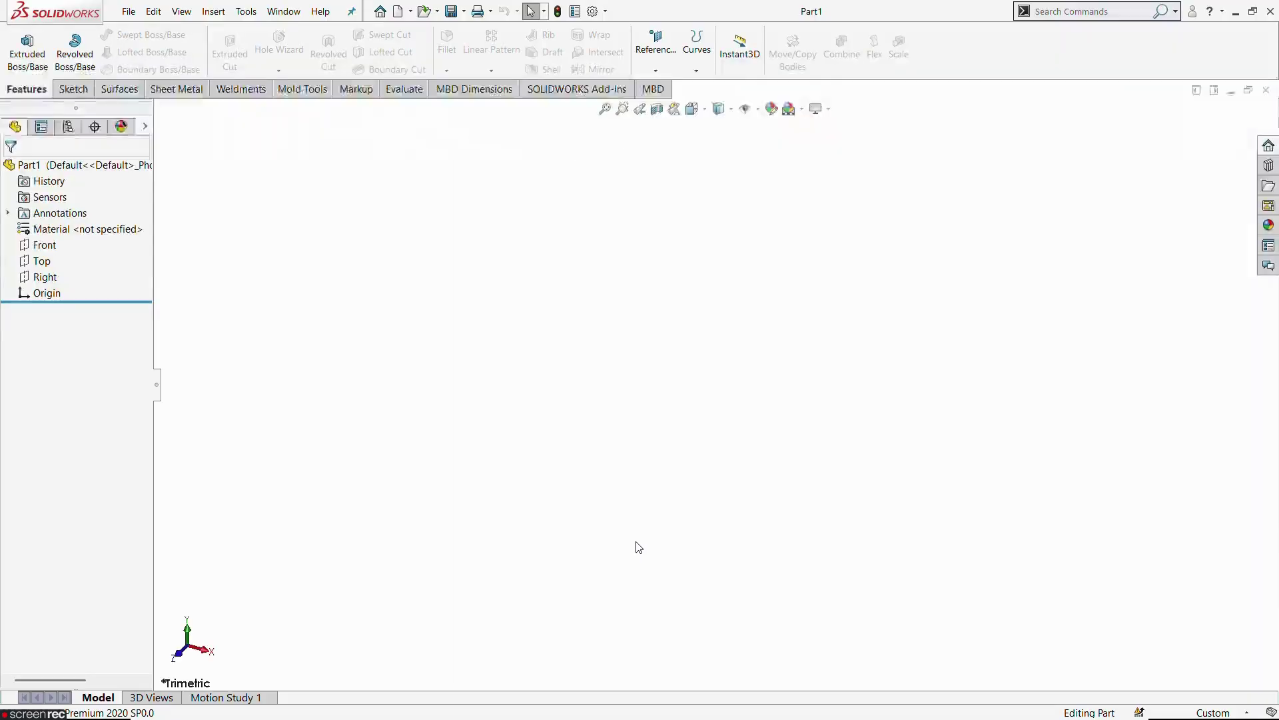
Step: On the Front plane, sketch a vertical line about 45 mm up from the origin and a long line rising leftward from its upper end
left_click(49, 247)
left_click(63, 231)
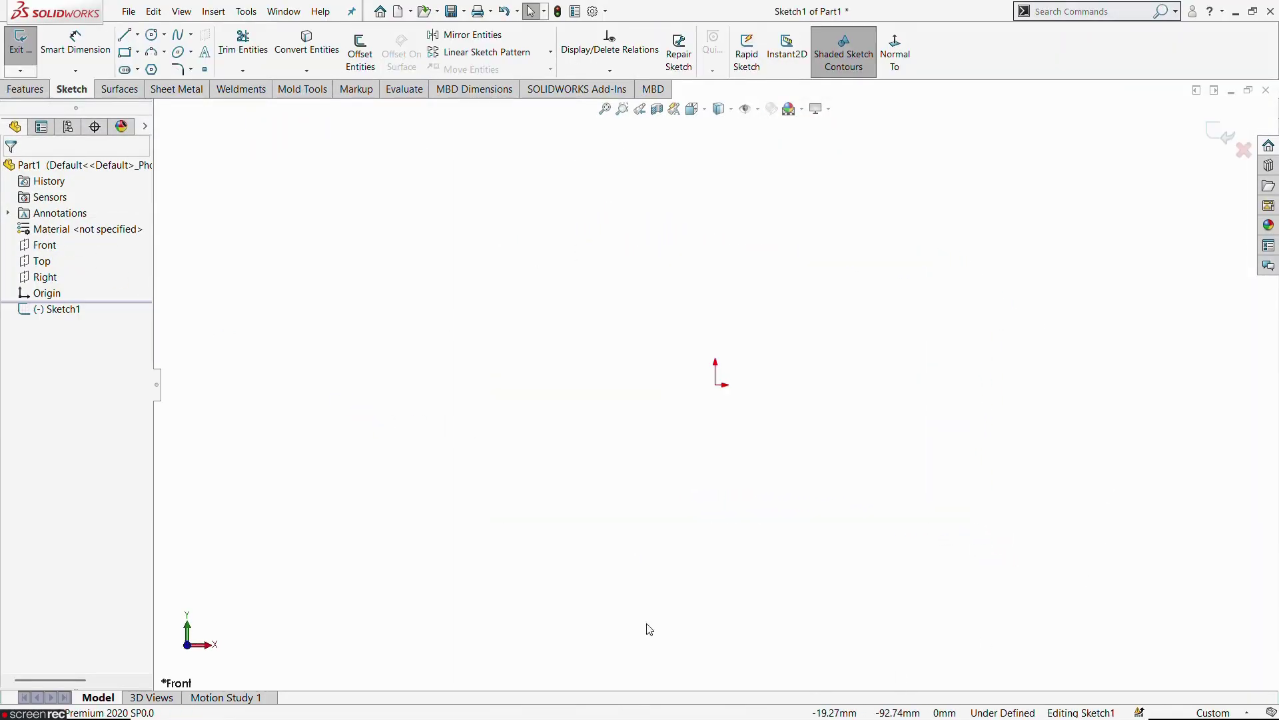
left_click(131, 38)
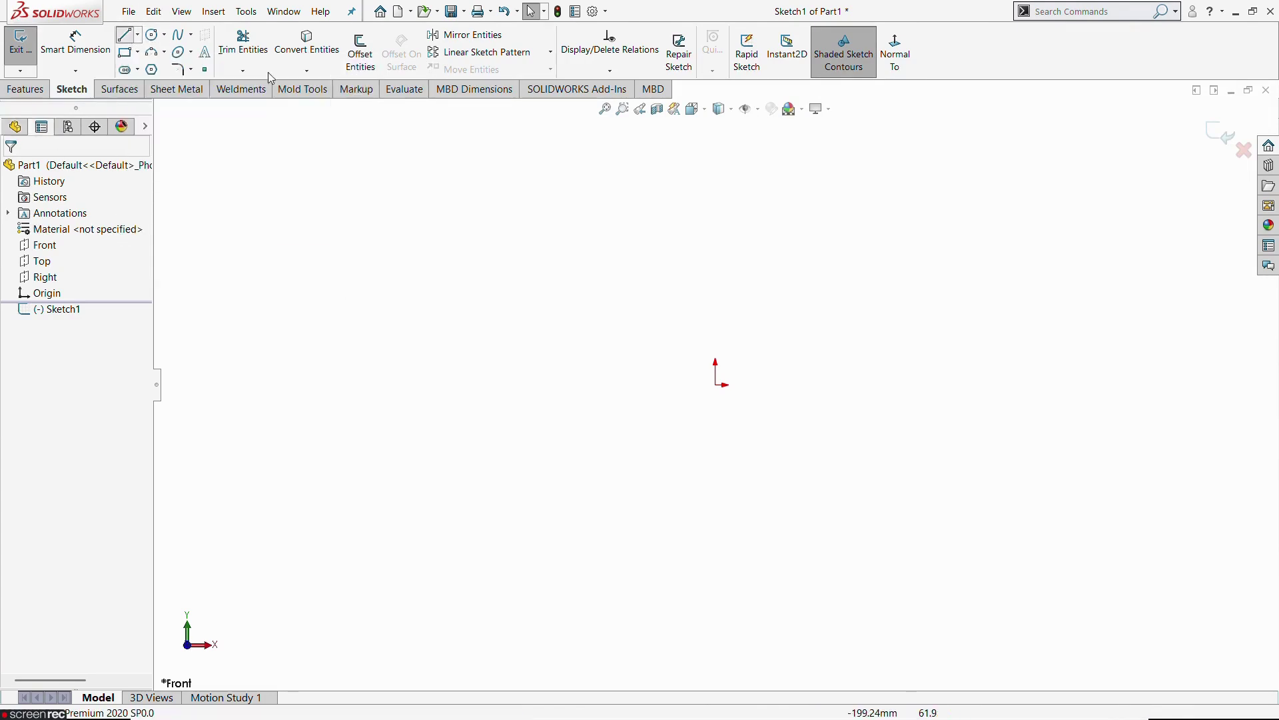
left_click(716, 385)
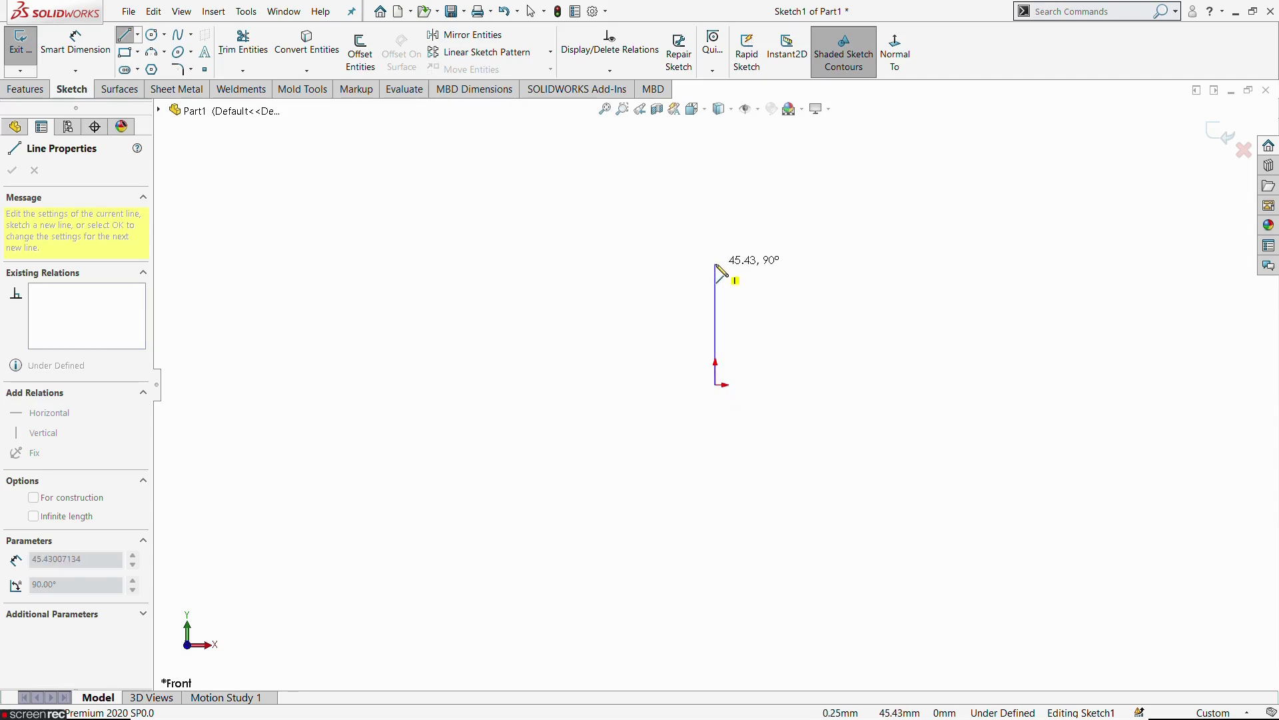
left_click(715, 265)
left_click(404, 156)
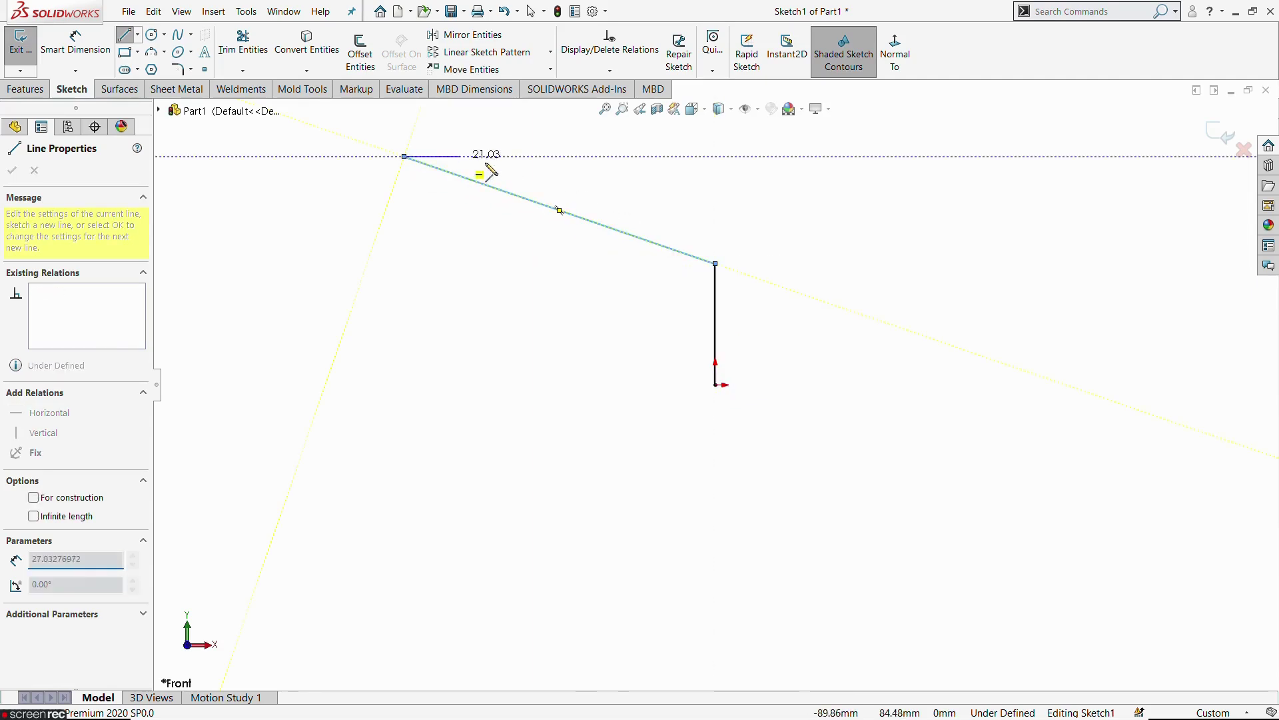
key("Escape")
scroll(706, 380, "up", 1)
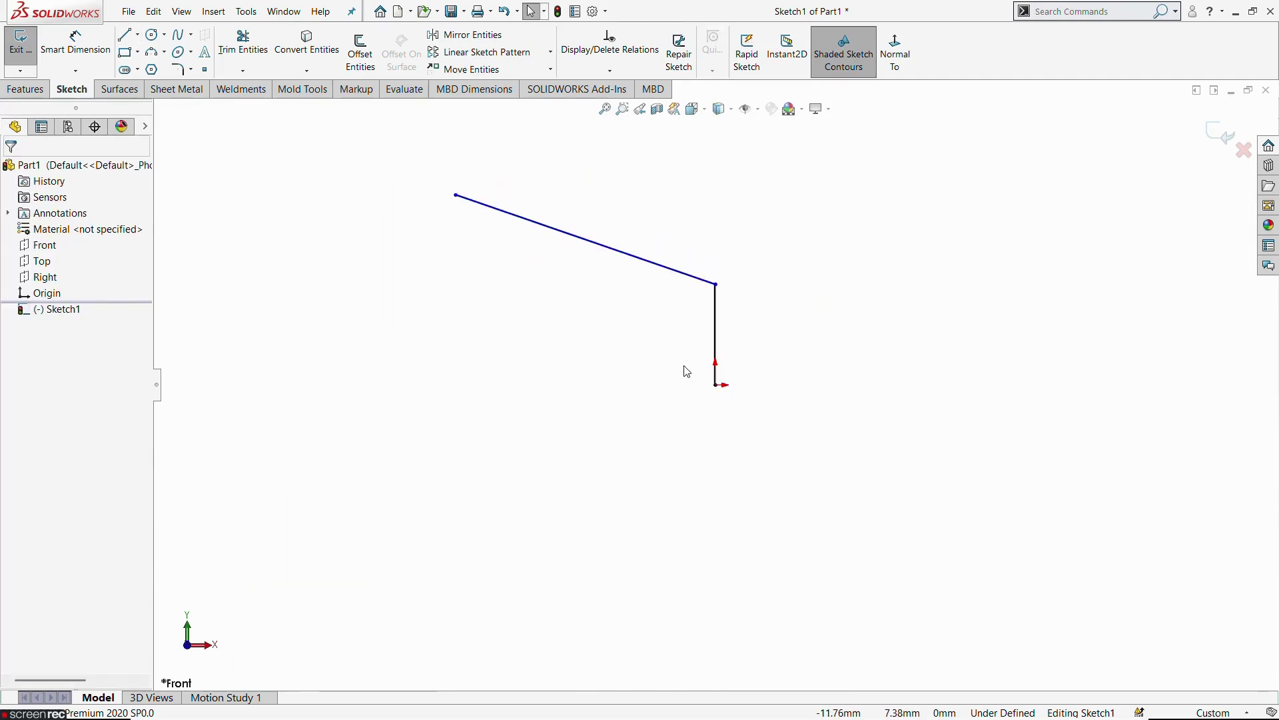
scroll(684, 366, "up", 1)
Step: Consult the pipe drawing and dimension the vertical line's length at 30 mm
key("alt+Tab")
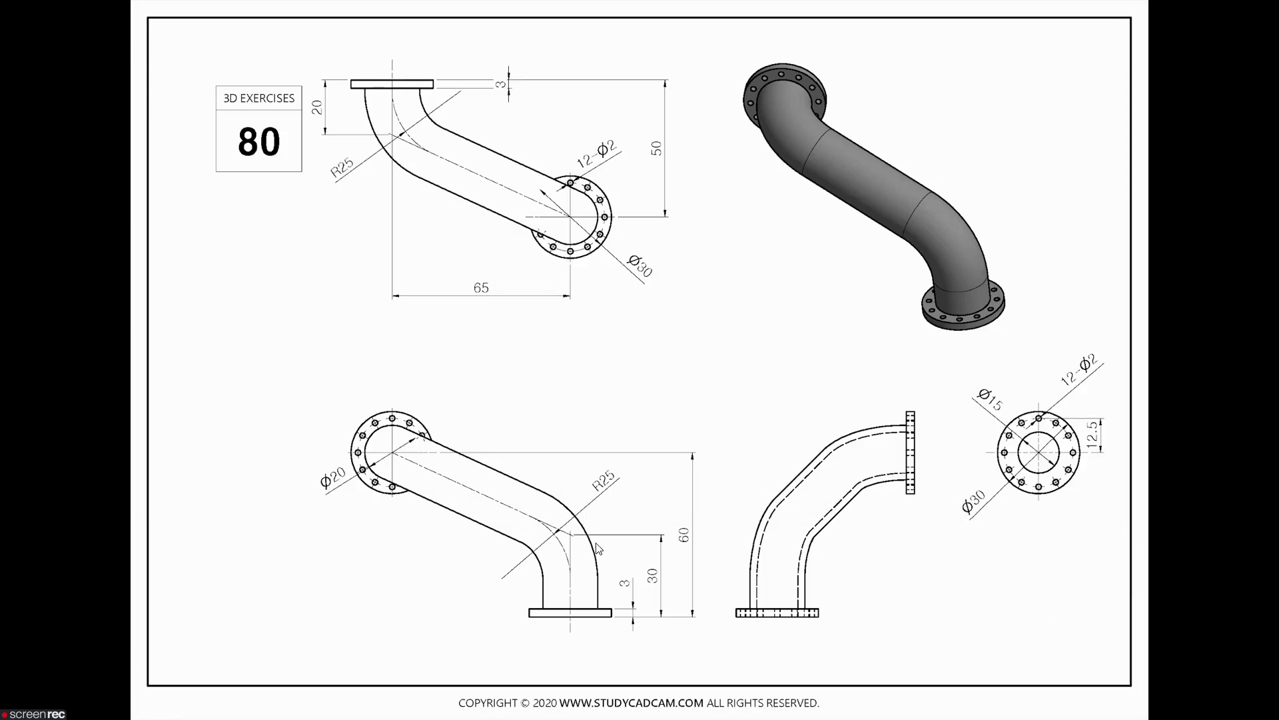
key("alt+Tab")
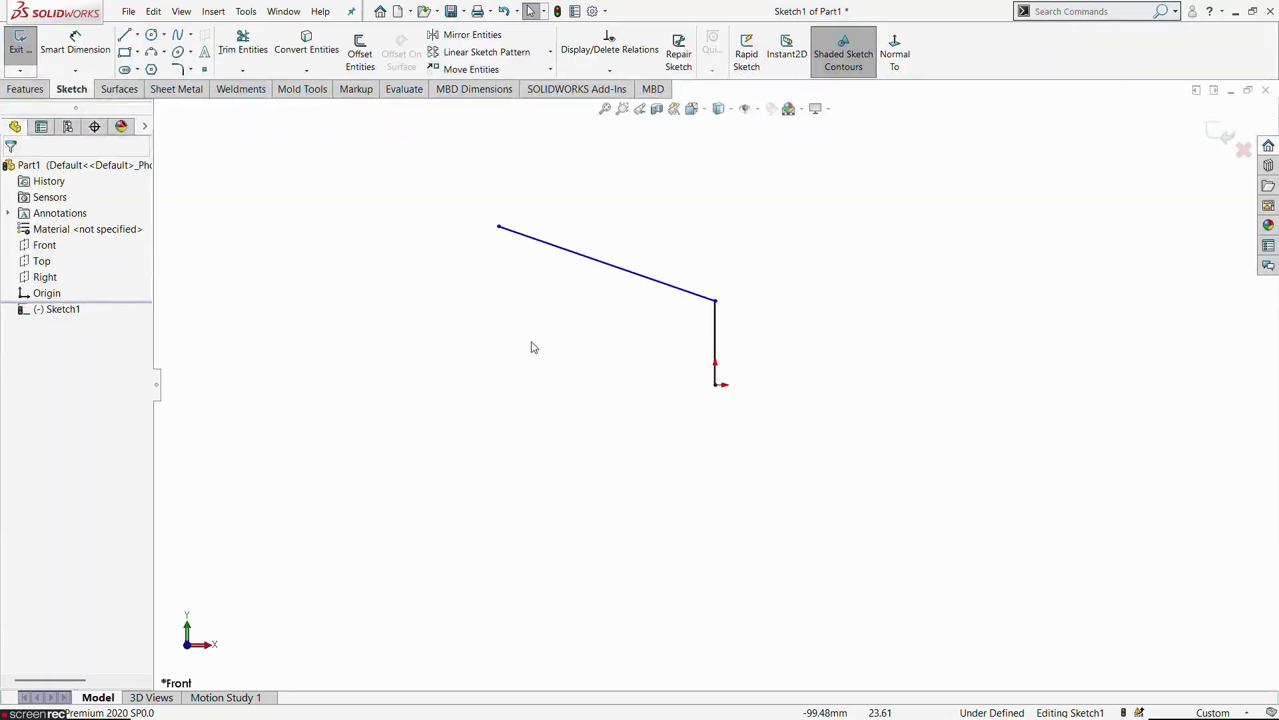
left_click(75, 41)
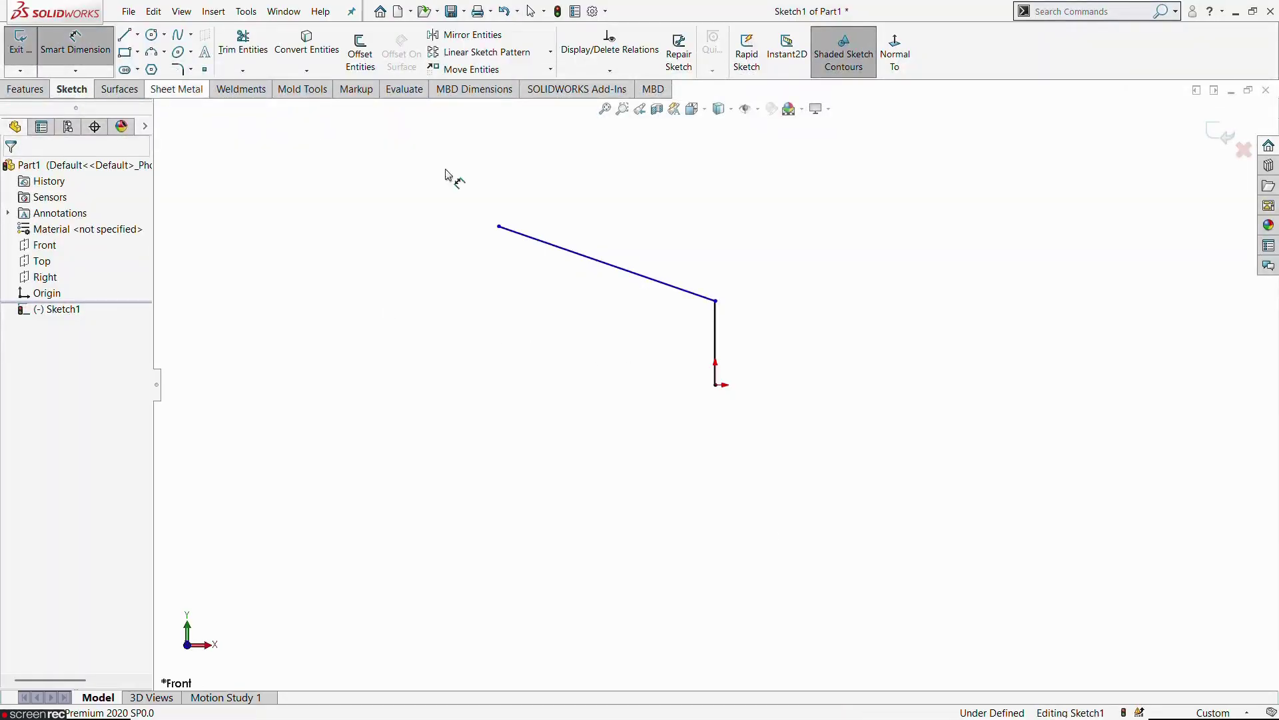
left_click(717, 346)
left_click(768, 351)
type("30")
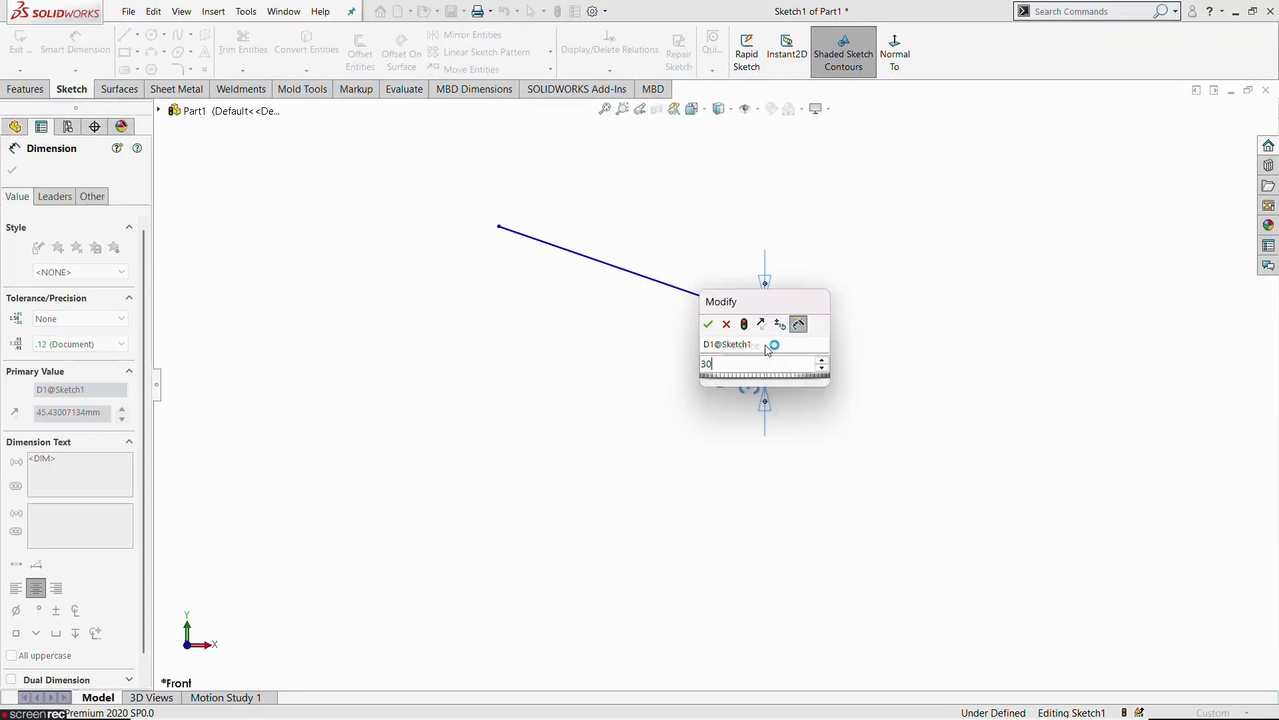
key("Return")
key("Escape")
Step: Consult the drawing and dimension the angled line's free end at a height of 60 mm above the origin
key("alt+Tab")
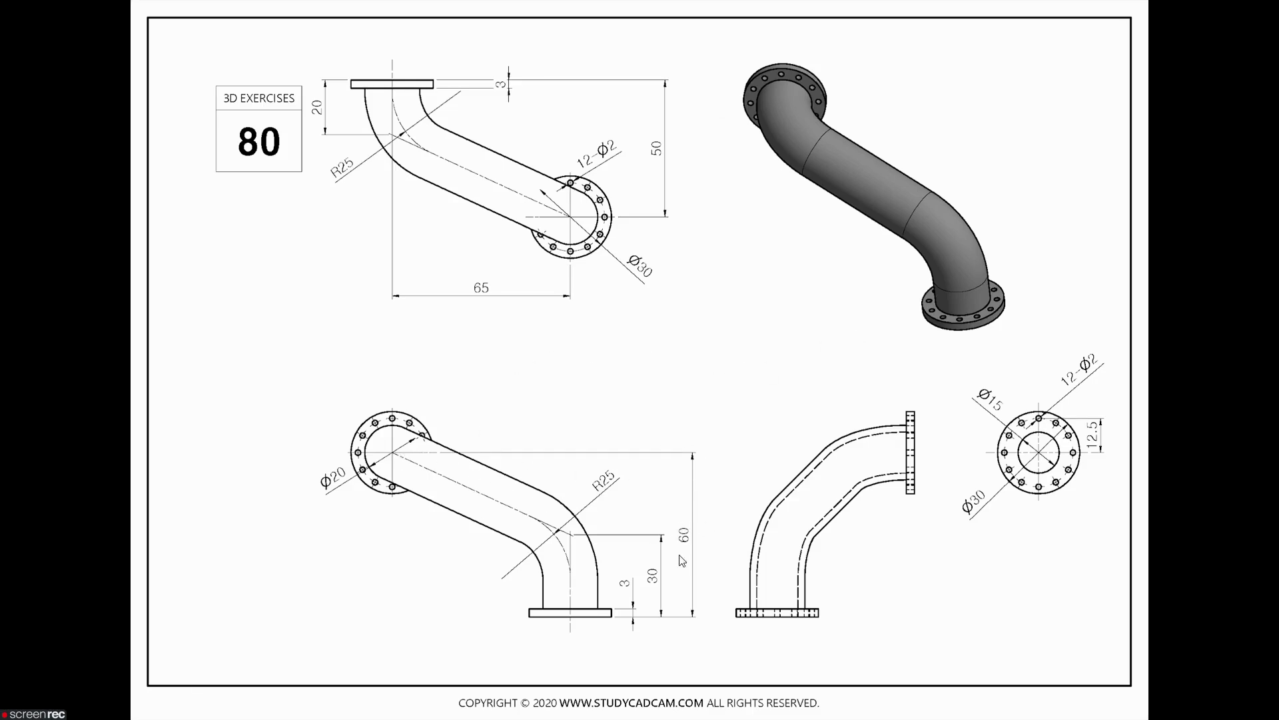
key("alt+Tab")
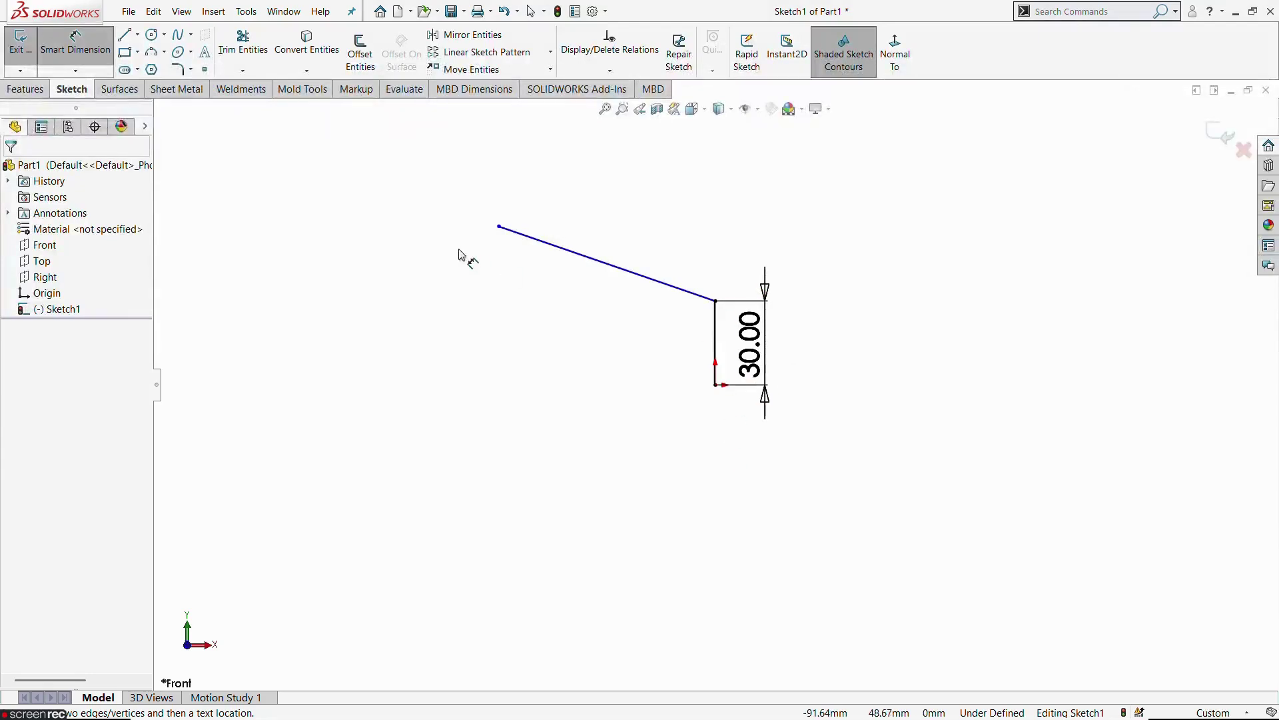
left_click(499, 227)
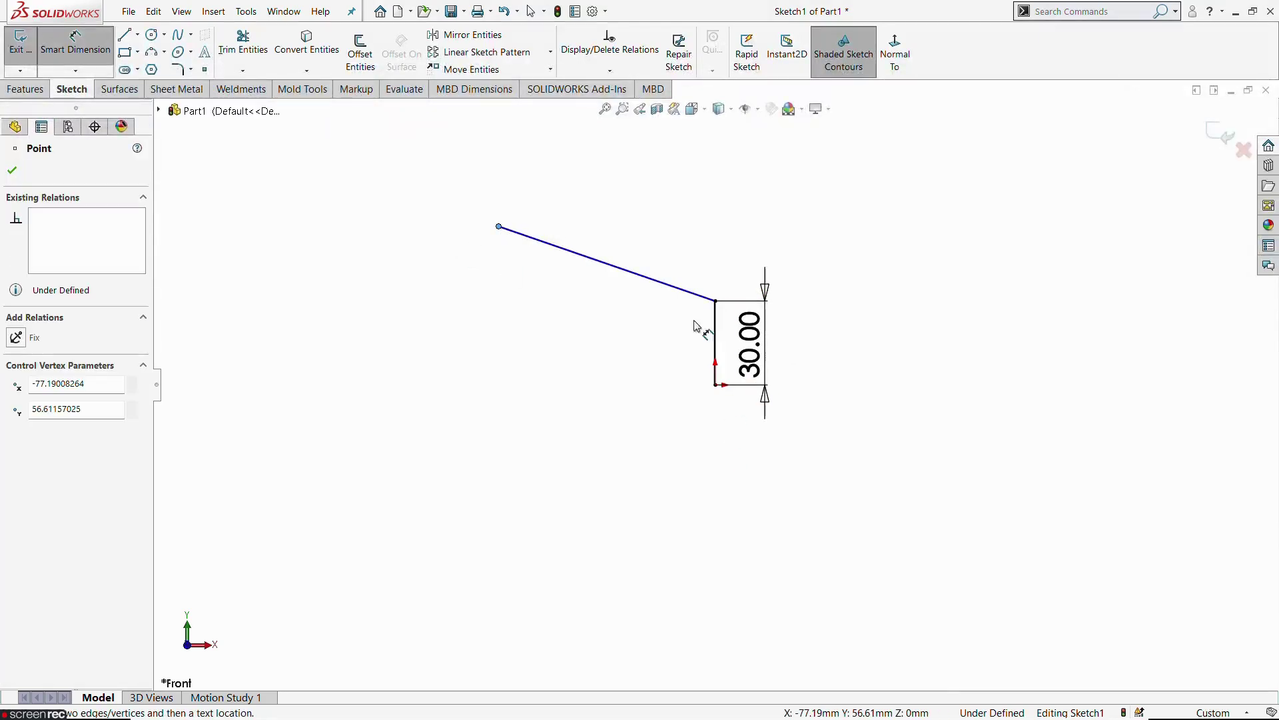
left_click(717, 388)
left_click(876, 314)
type("60")
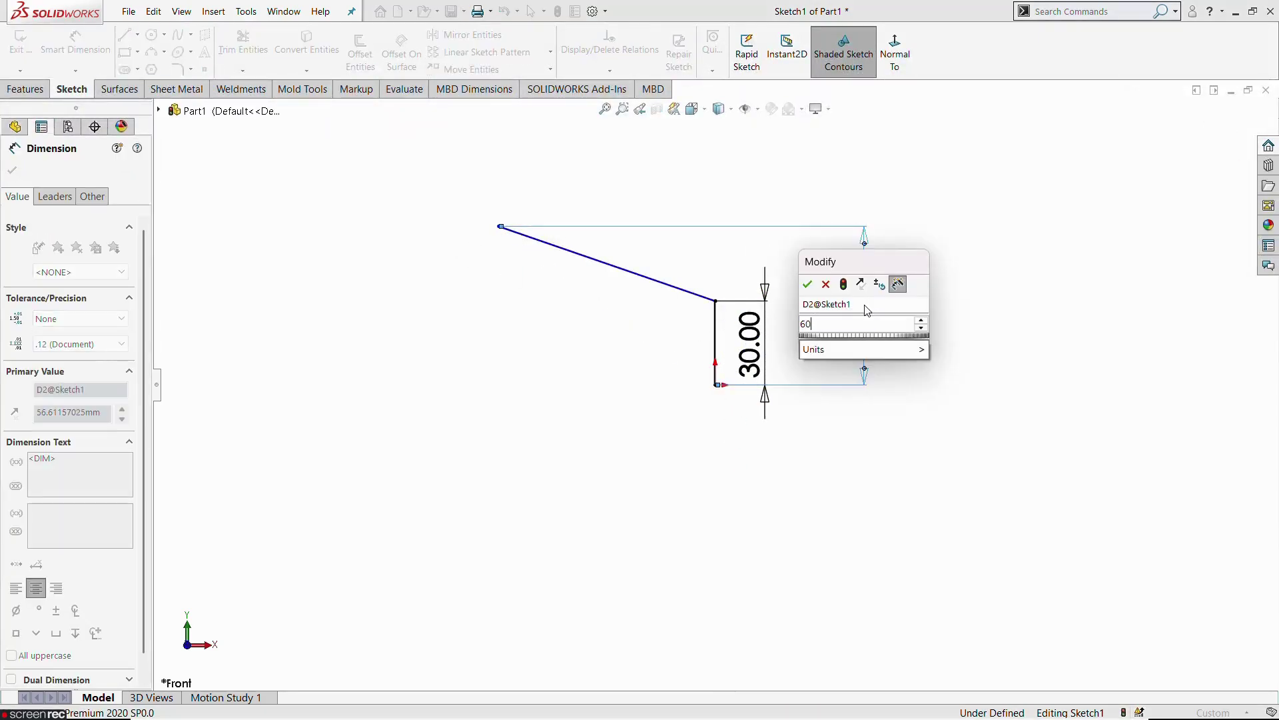
key("Return")
left_click(591, 457)
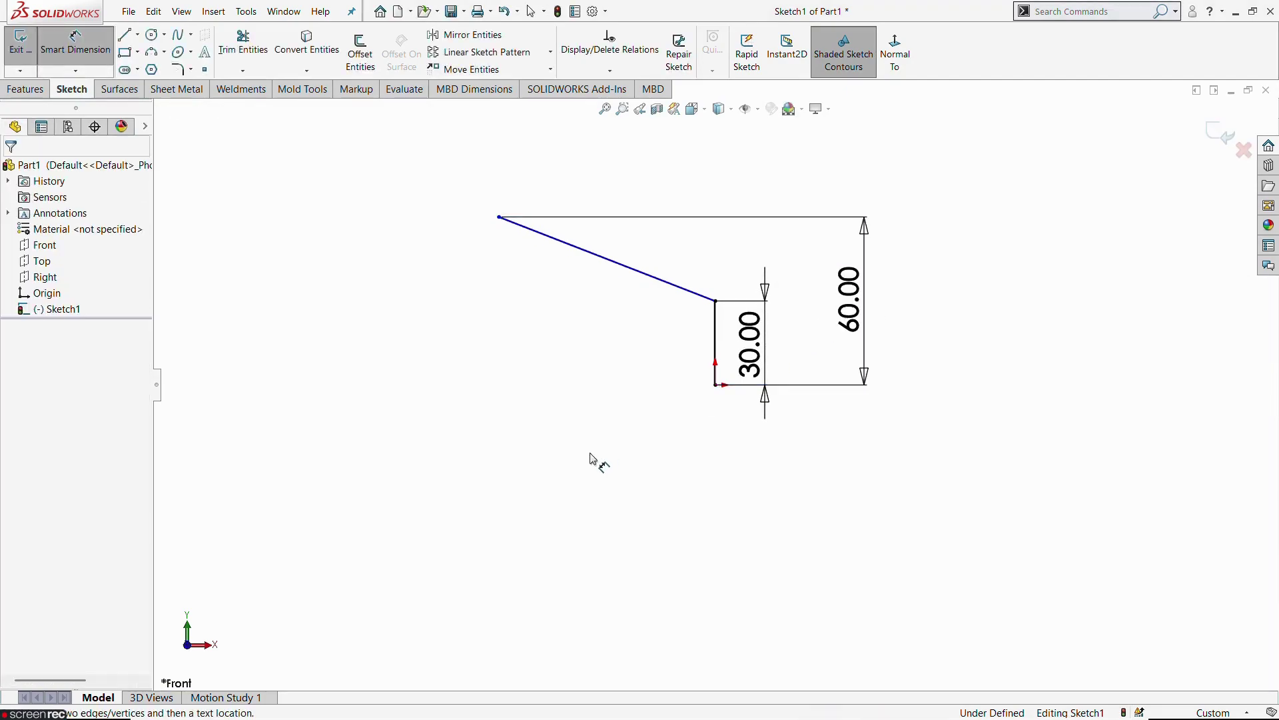
Step: Consult the drawing and set the horizontal distance from the origin to the angled line's free end to 65 mm
key("alt+Tab")
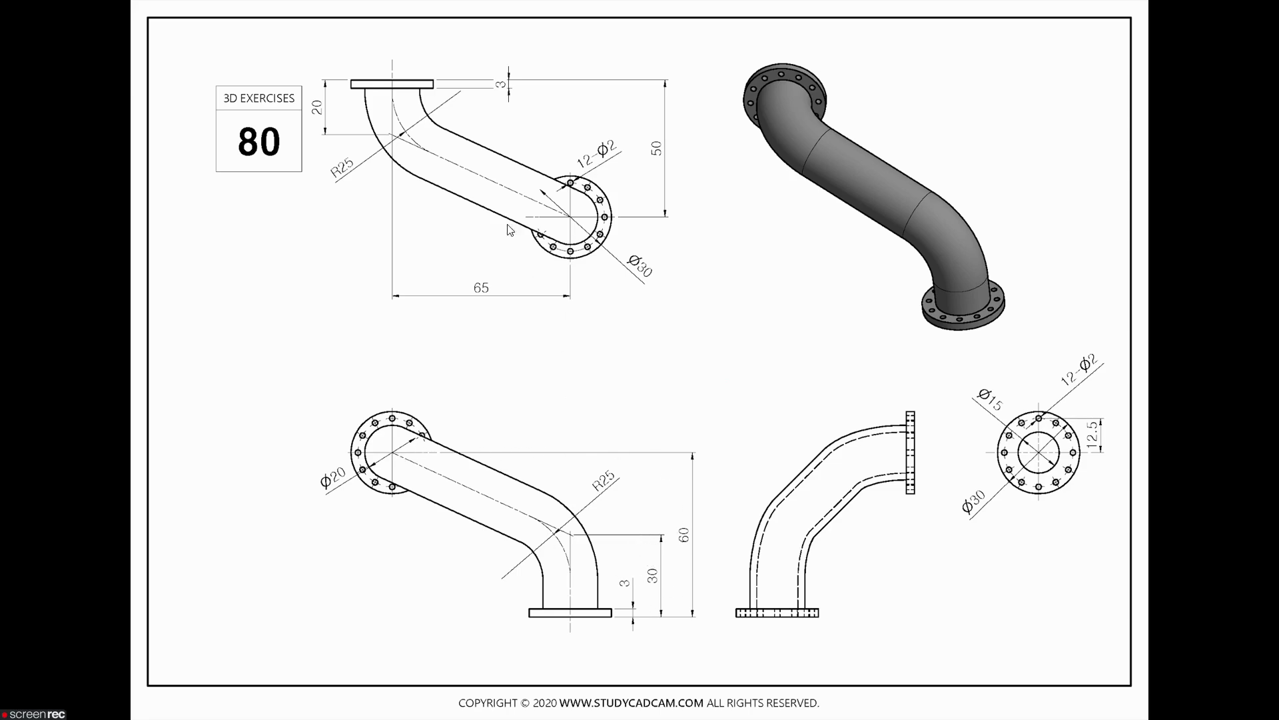
key("alt+Tab")
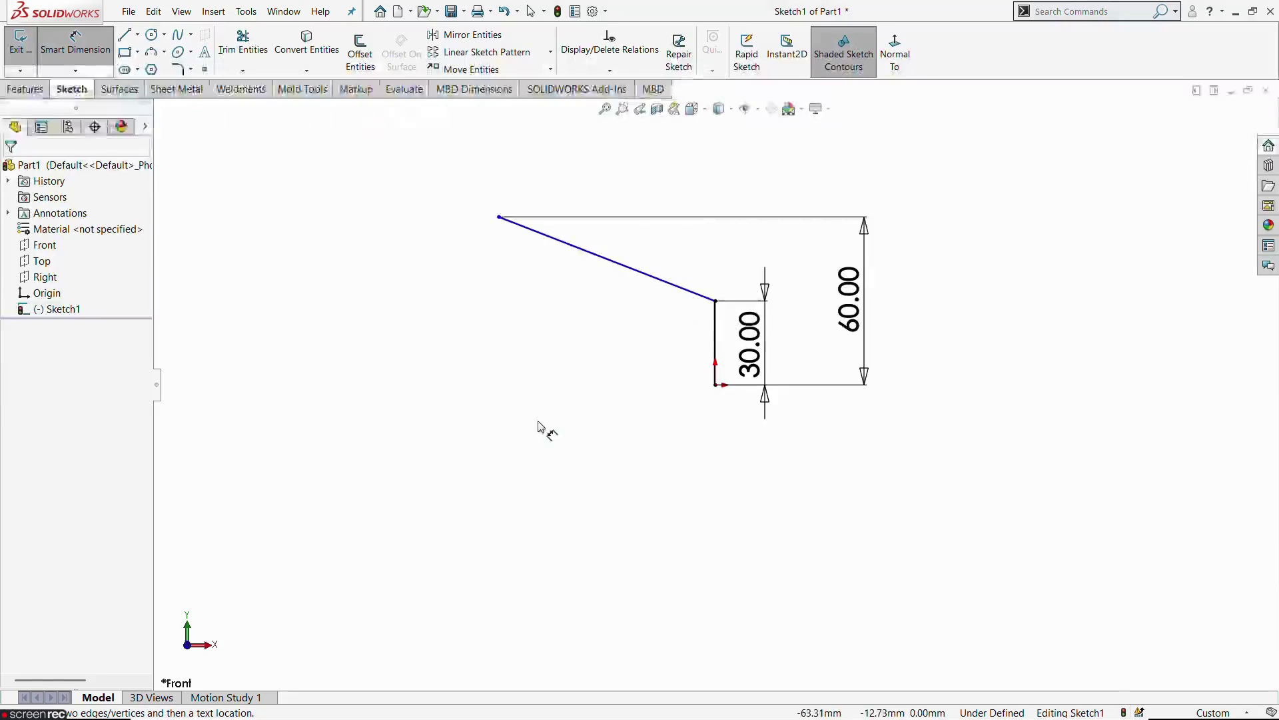
left_click(500, 217)
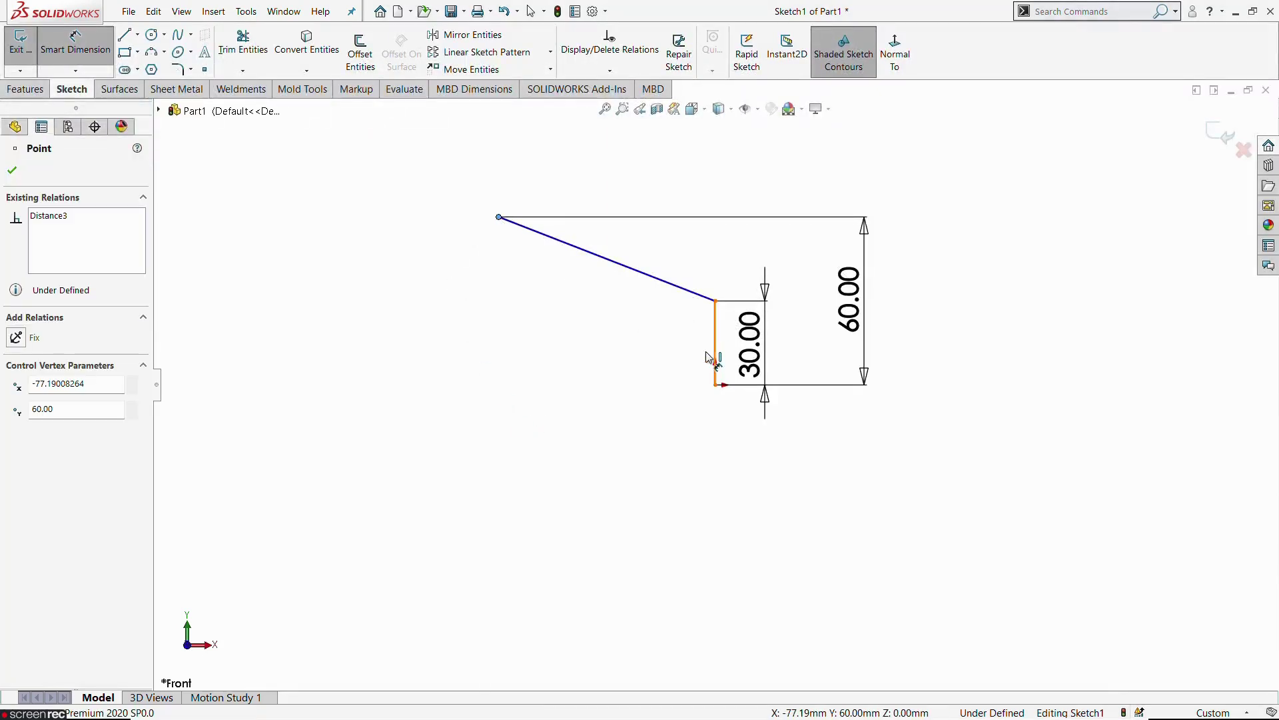
left_click(715, 384)
left_click(636, 507)
type("65")
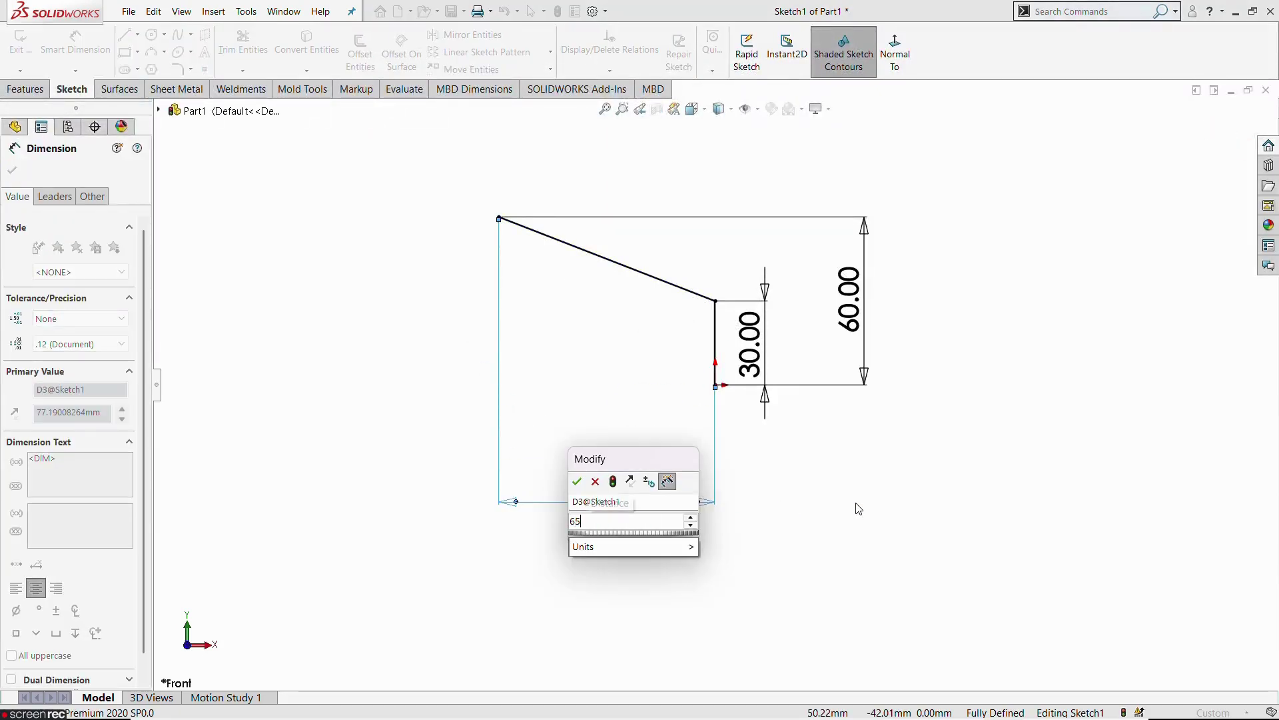
key("Return")
Step: Round the corner between the vertical and angled lines with a 25 mm sketch fillet, following the drawing
key("alt+Tab")
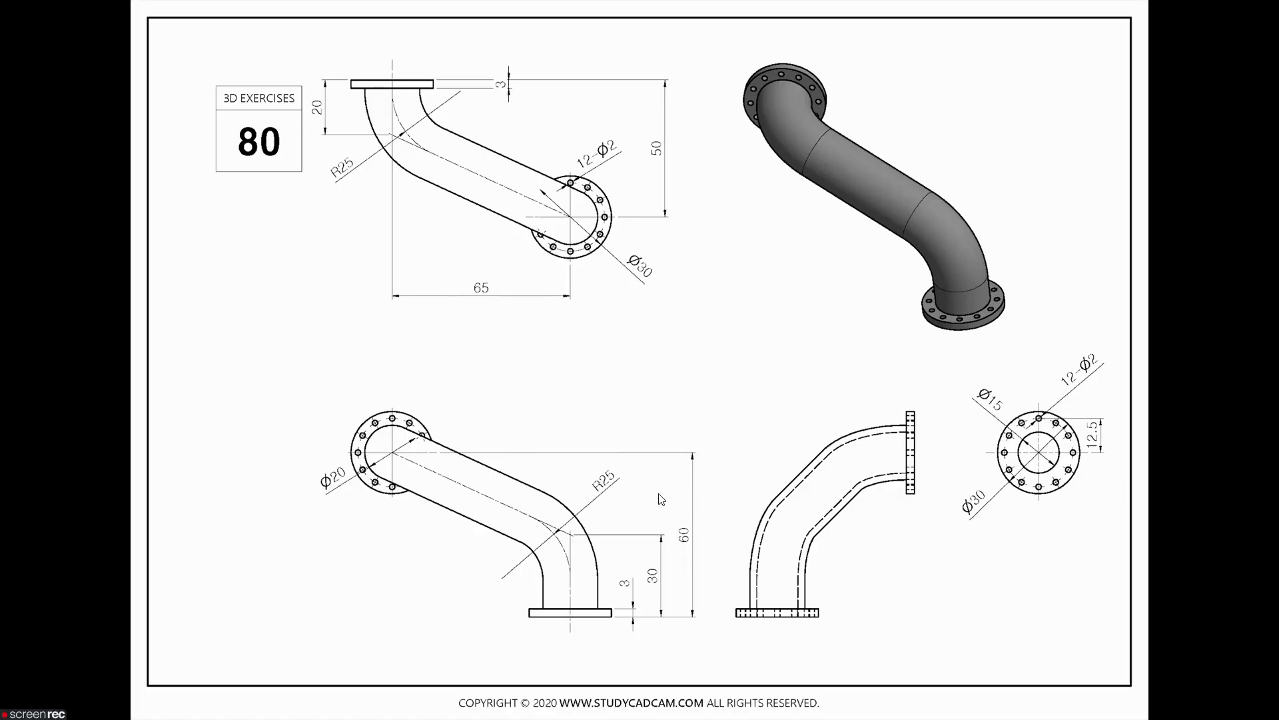
key("alt+Tab")
left_click(177, 69)
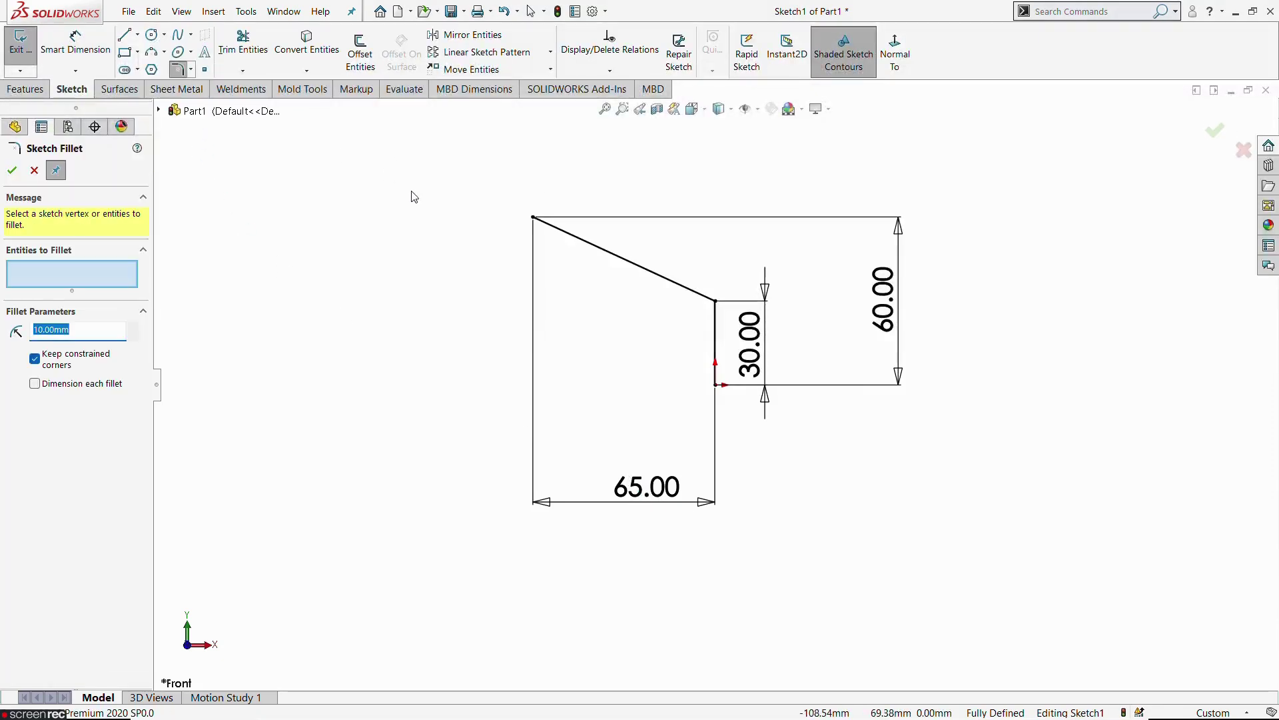
type("25")
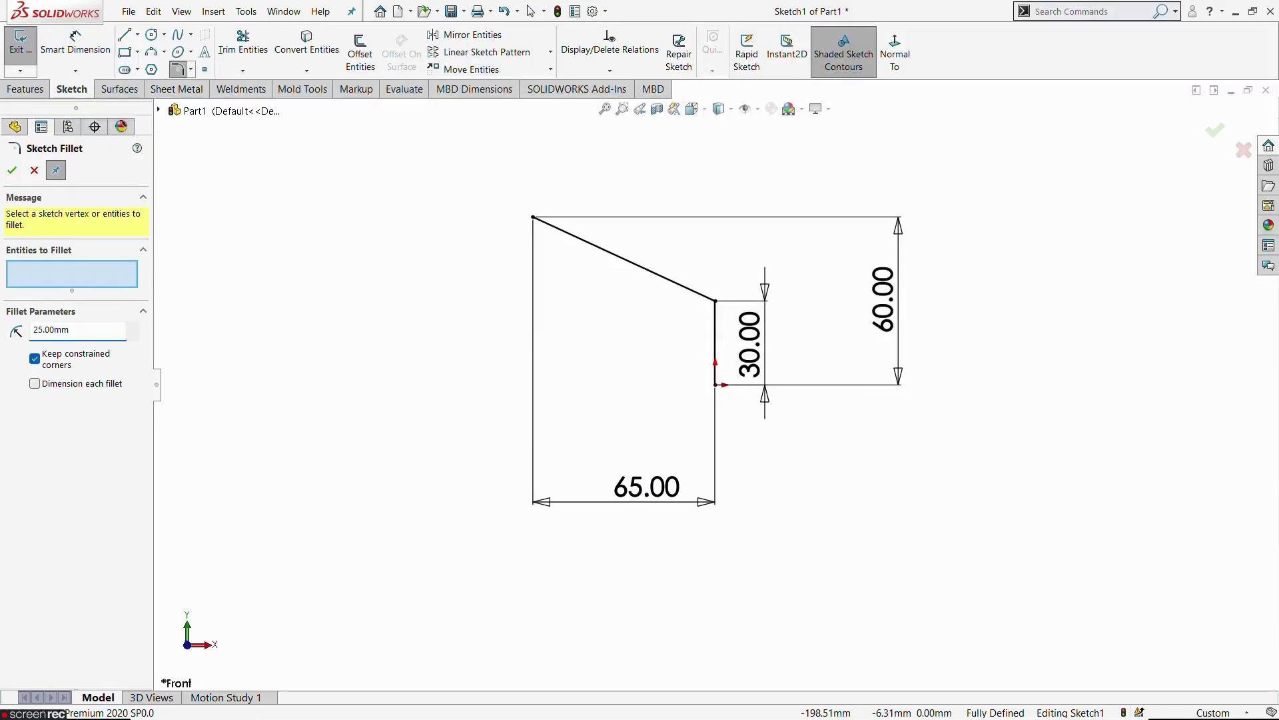
left_click(718, 302)
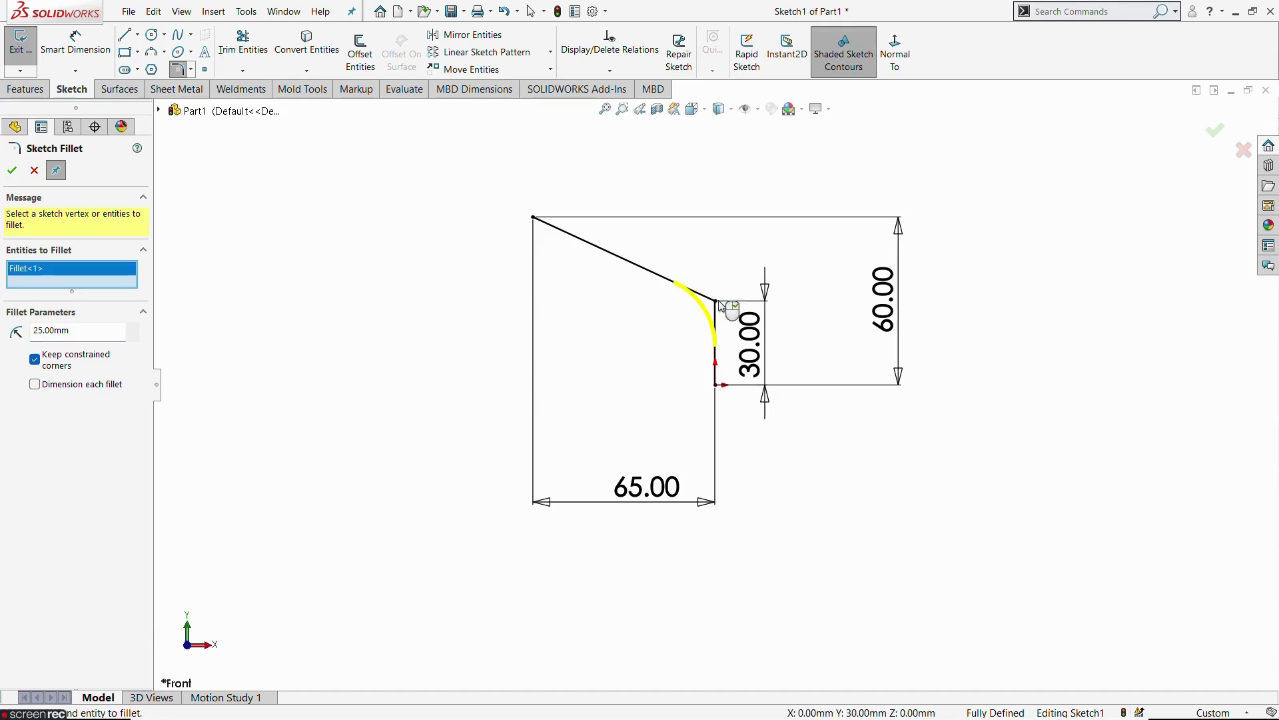
left_click(12, 170)
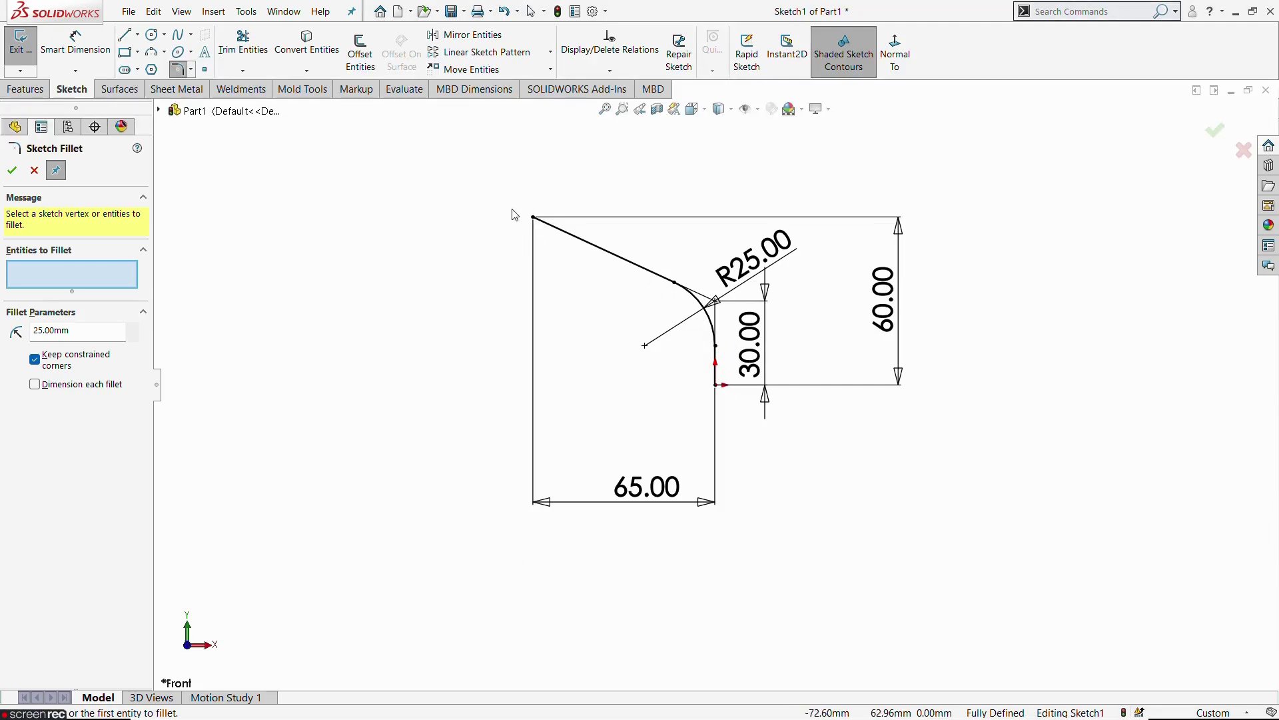
key("Escape")
Step: Sketch another line about 45 mm long, continuing outward from the angled line's free end
key("l")
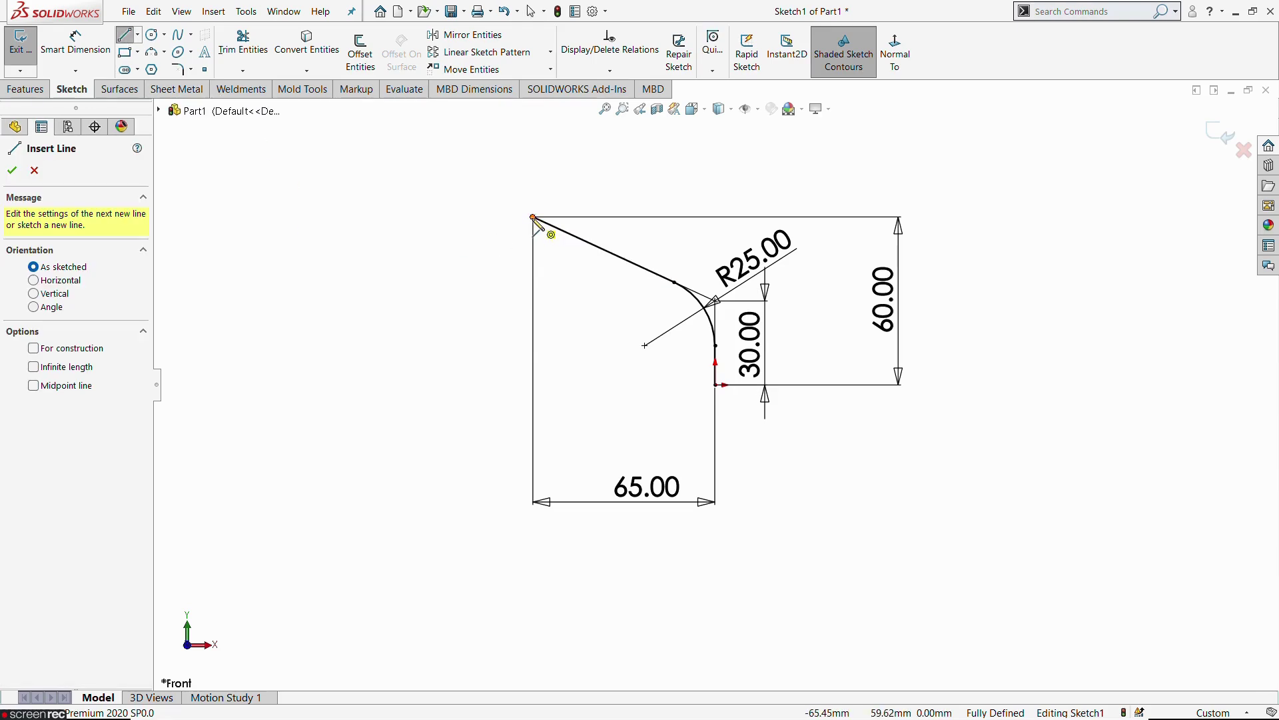
mouse_move(533, 217)
left_mouse_down()
mouse_move(424, 167)
mouse_move(423, 156)
left_mouse_up()
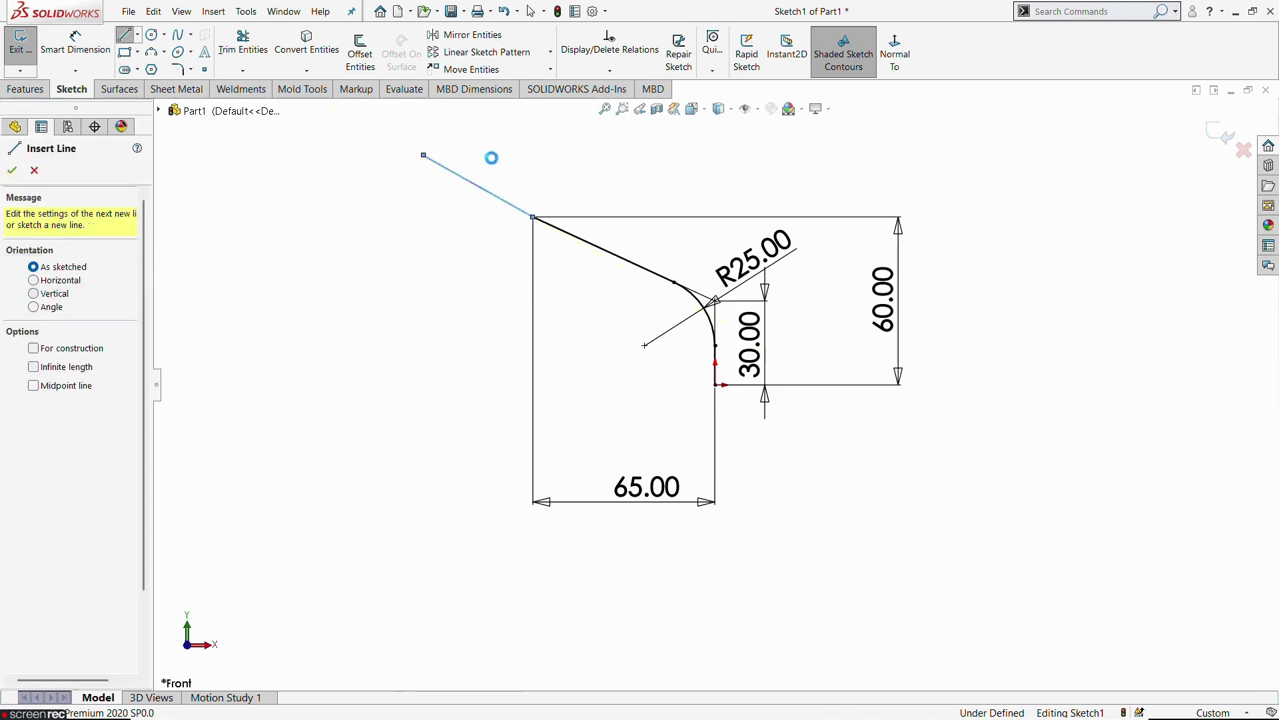
key("Escape")
left_click(486, 191)
left_click(563, 234, "ctrl")
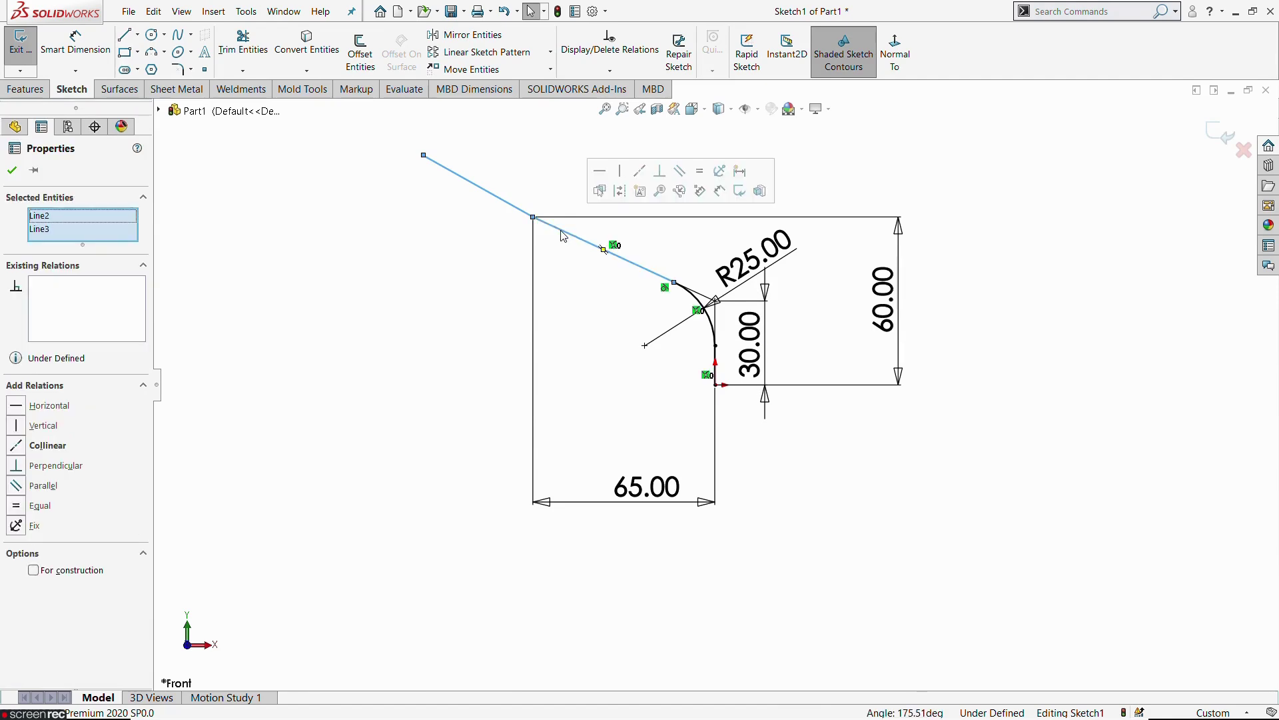
left_click(566, 283)
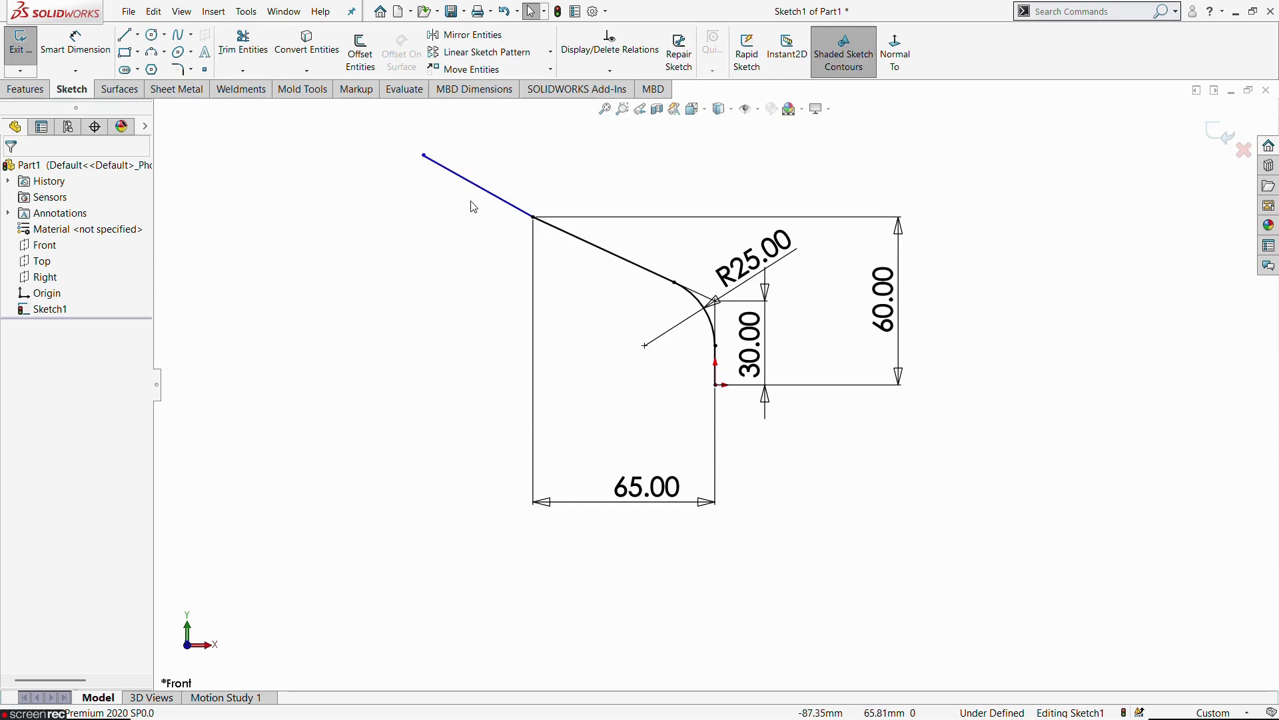
Step: Make the added outer line collinear with the angled line and exit the sketch
left_click(490, 194)
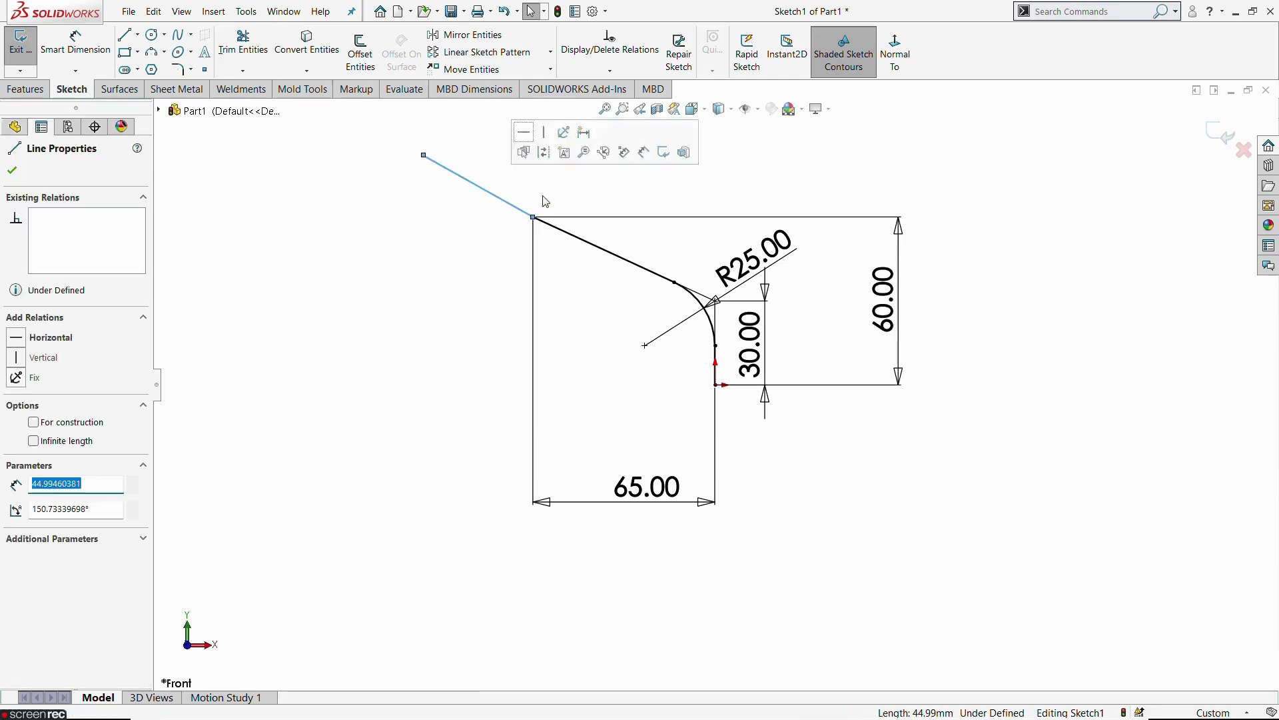
left_click(563, 230, "ctrl")
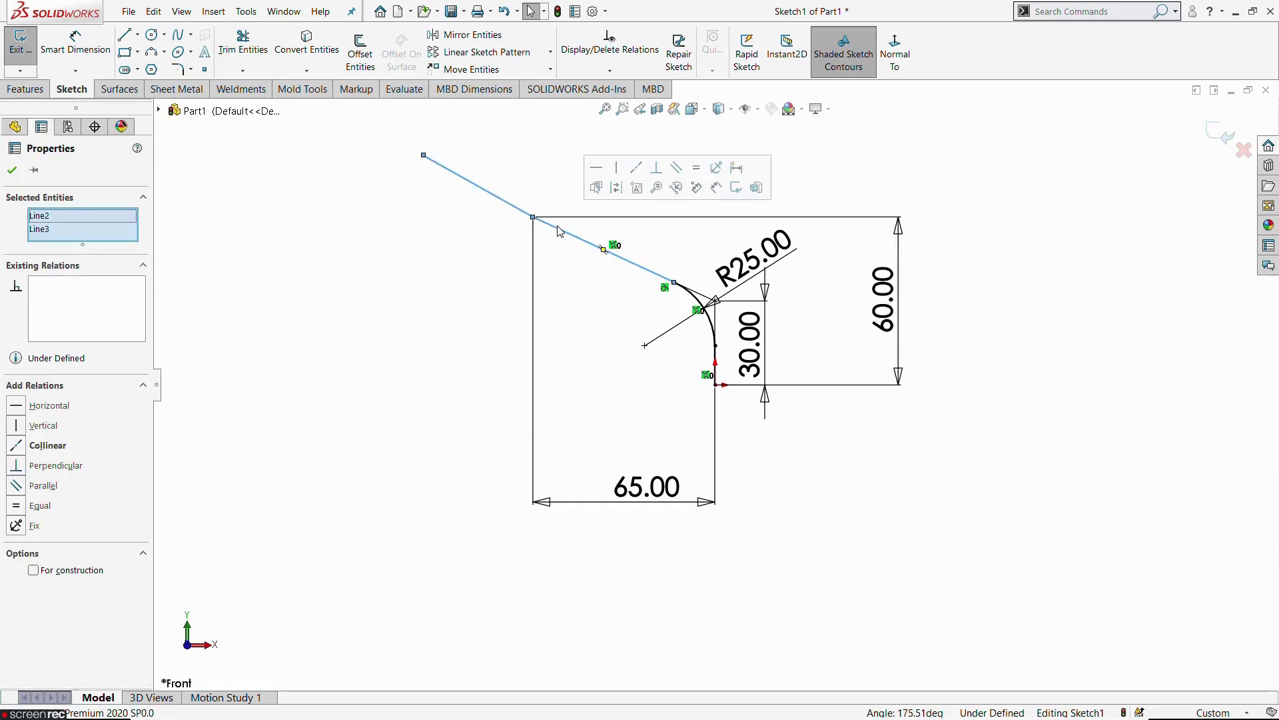
left_click(638, 170)
left_click(609, 326)
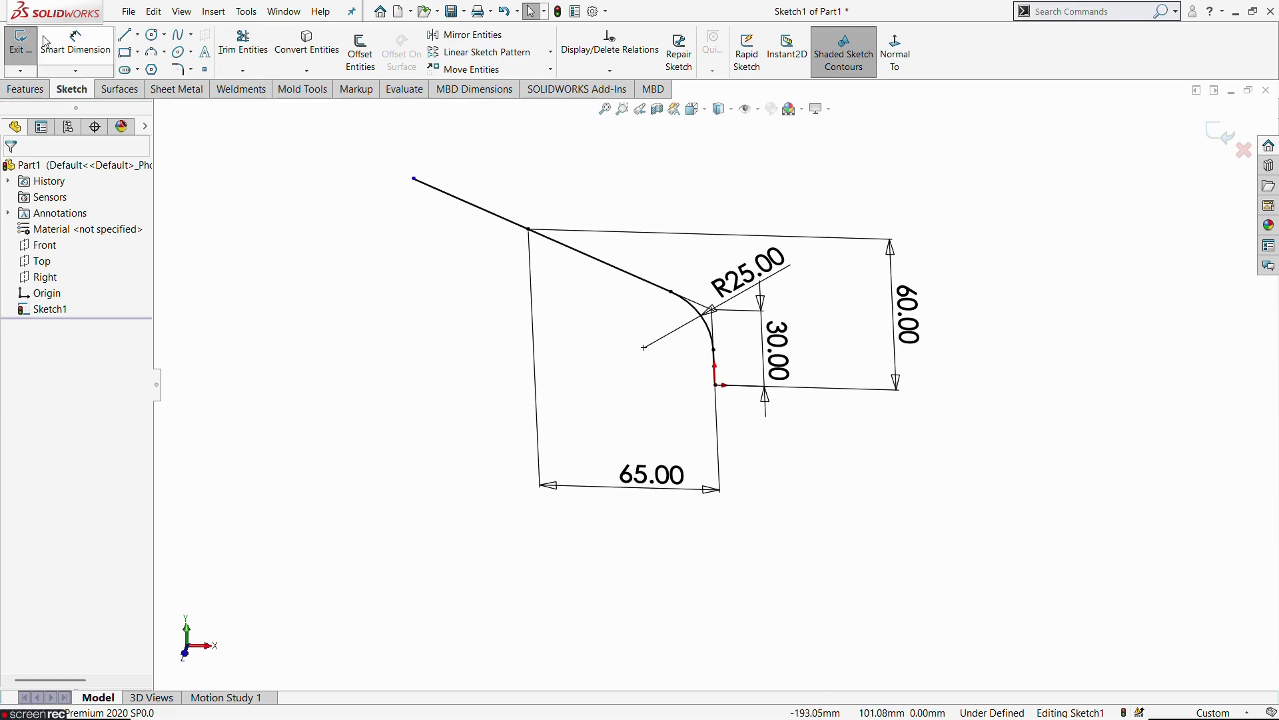
left_click(23, 44)
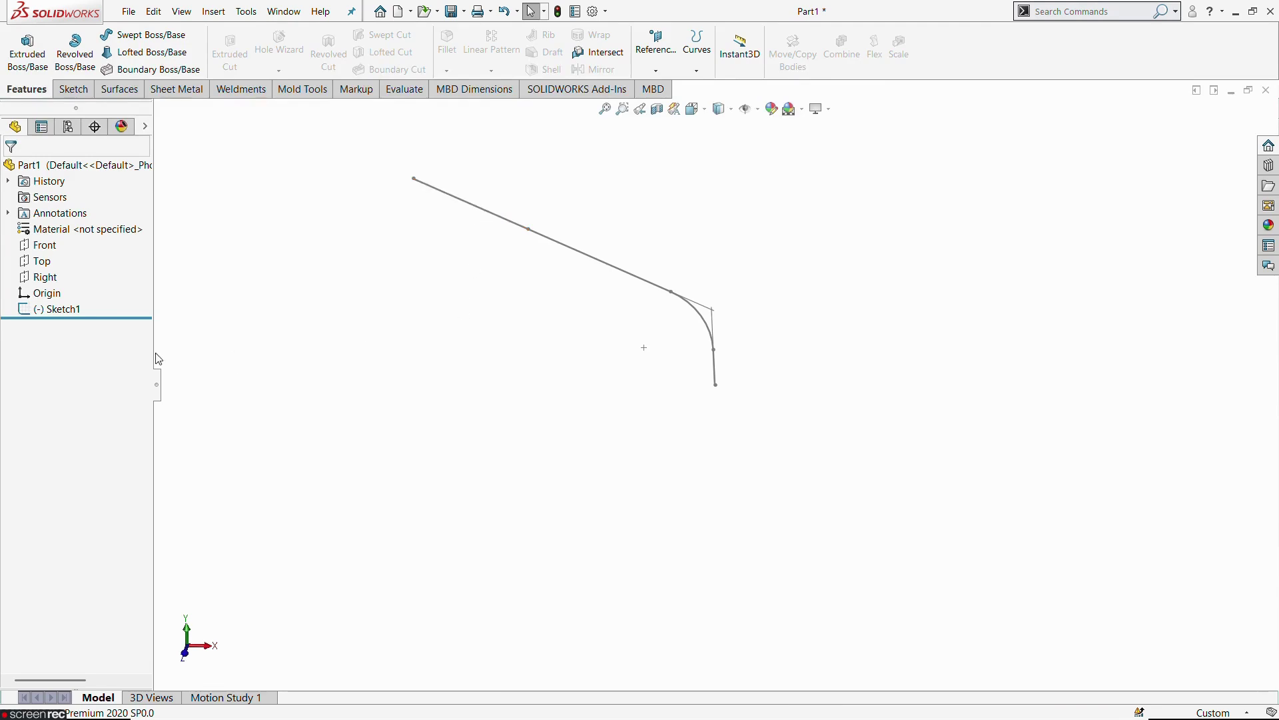
Step: Start a new sketch on the Top plane, orient the view normal to it, and consult the drawing
left_click(41, 261)
left_click(47, 237)
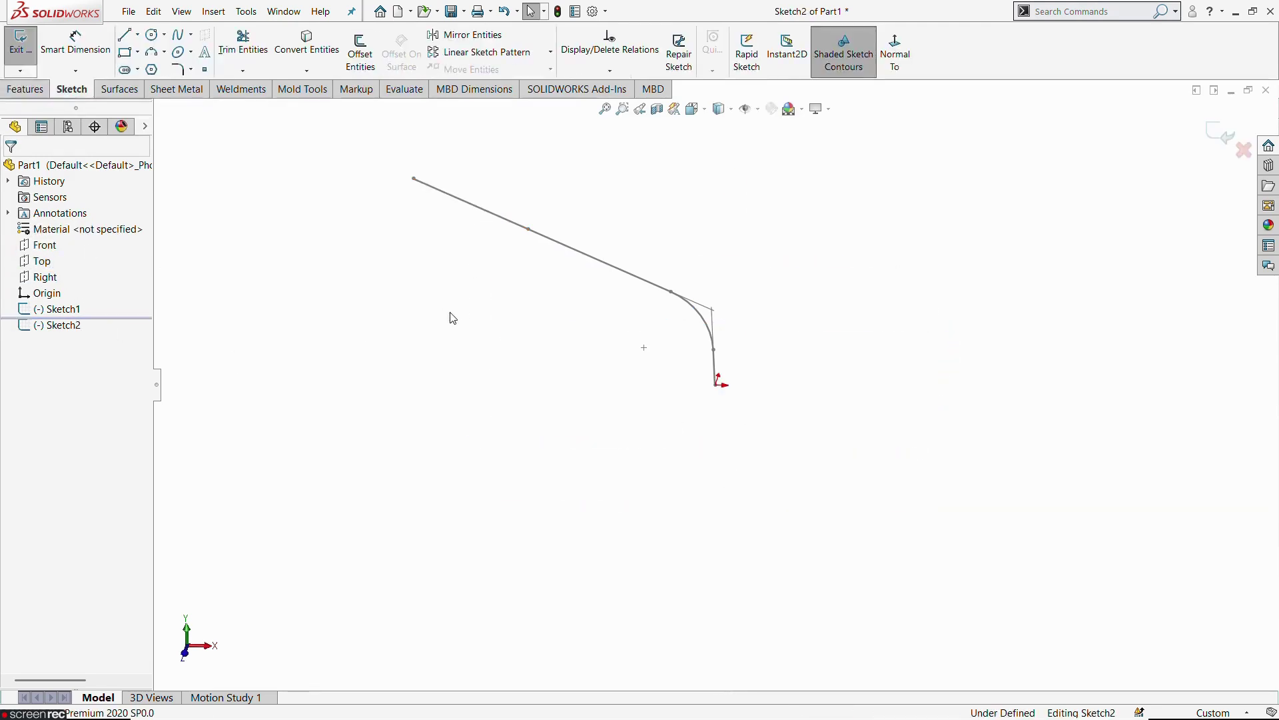
left_click(895, 52)
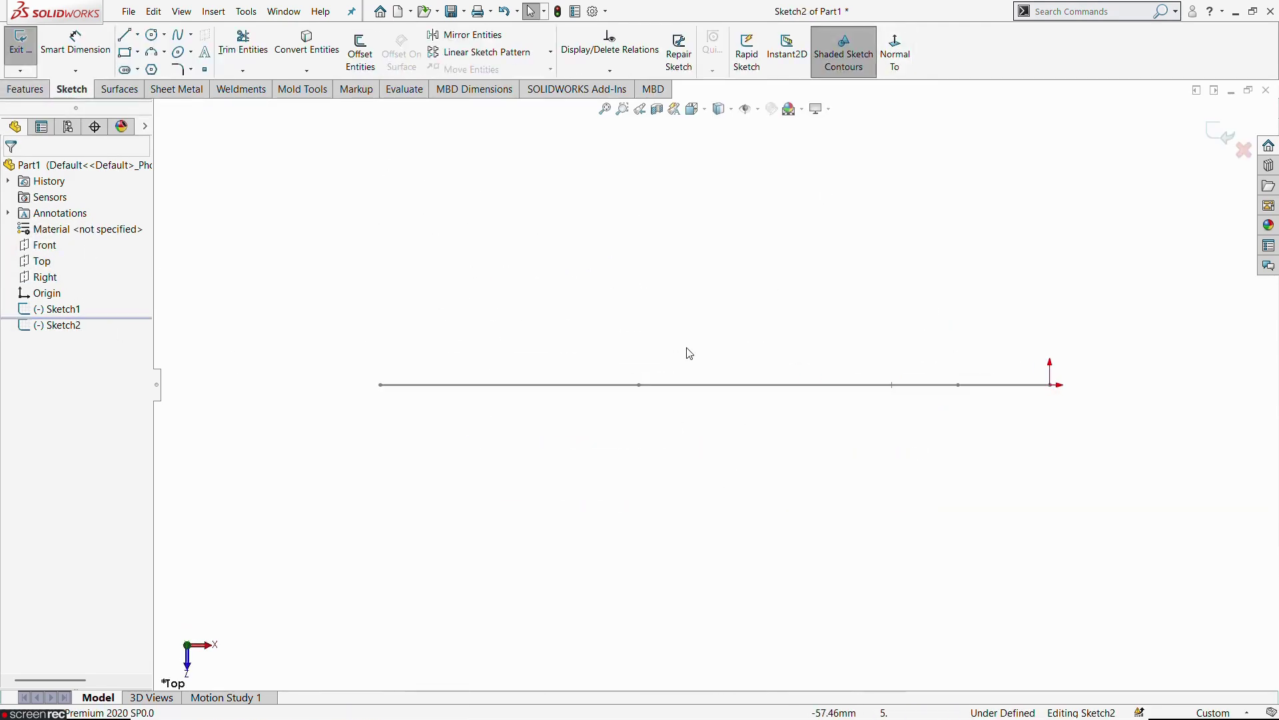
key("alt+Tab")
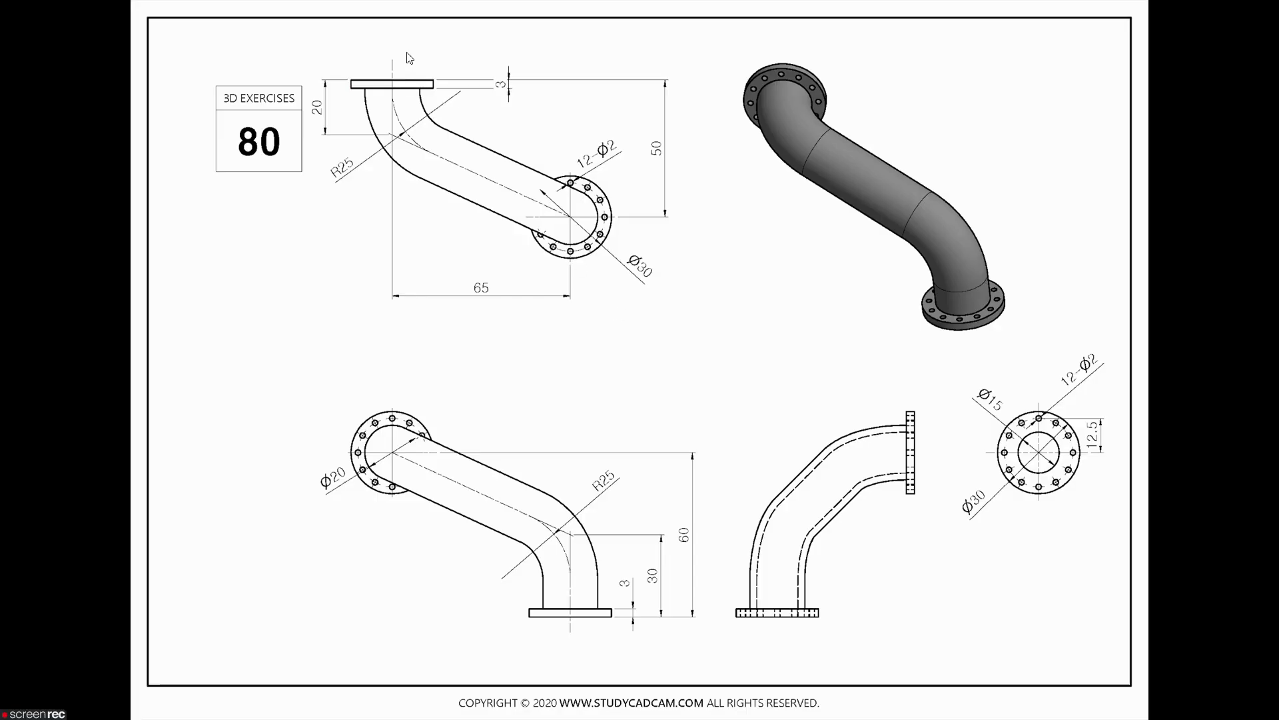
key("alt+Tab")
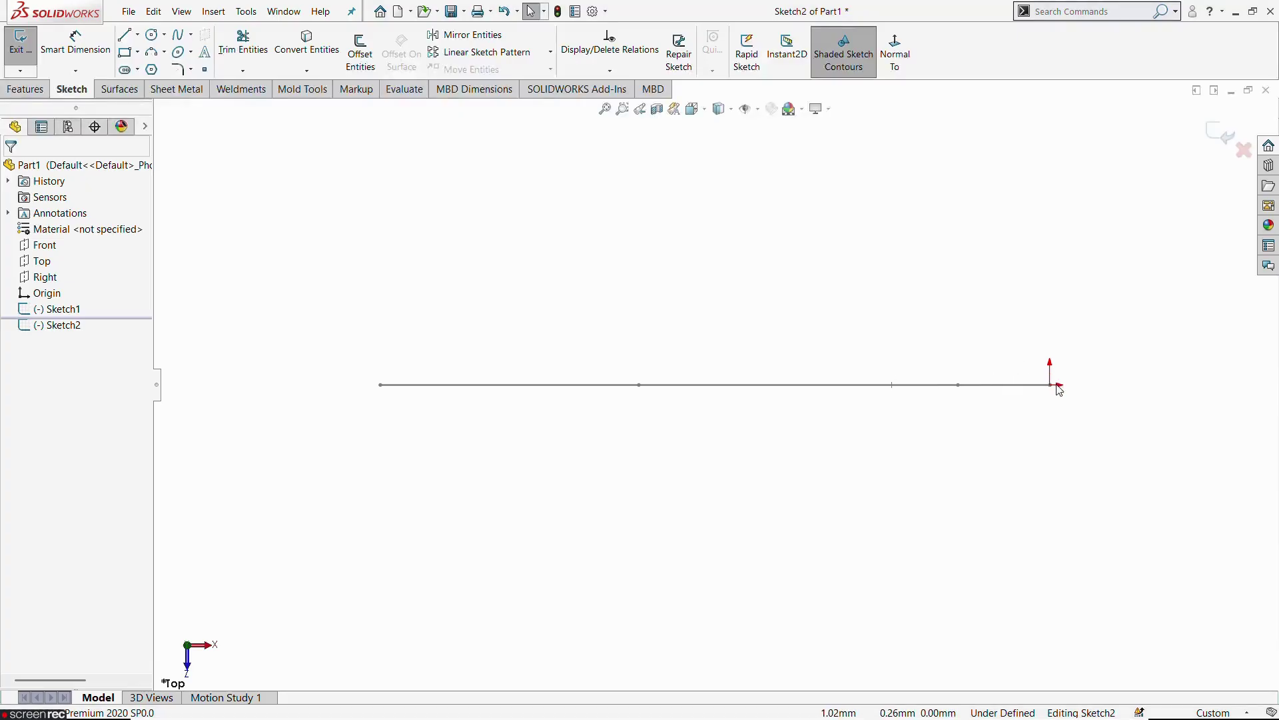
Step: Sketch an angled line about 66 mm long from the origin, continued by a vertical line about 19 mm long
left_click(125, 34)
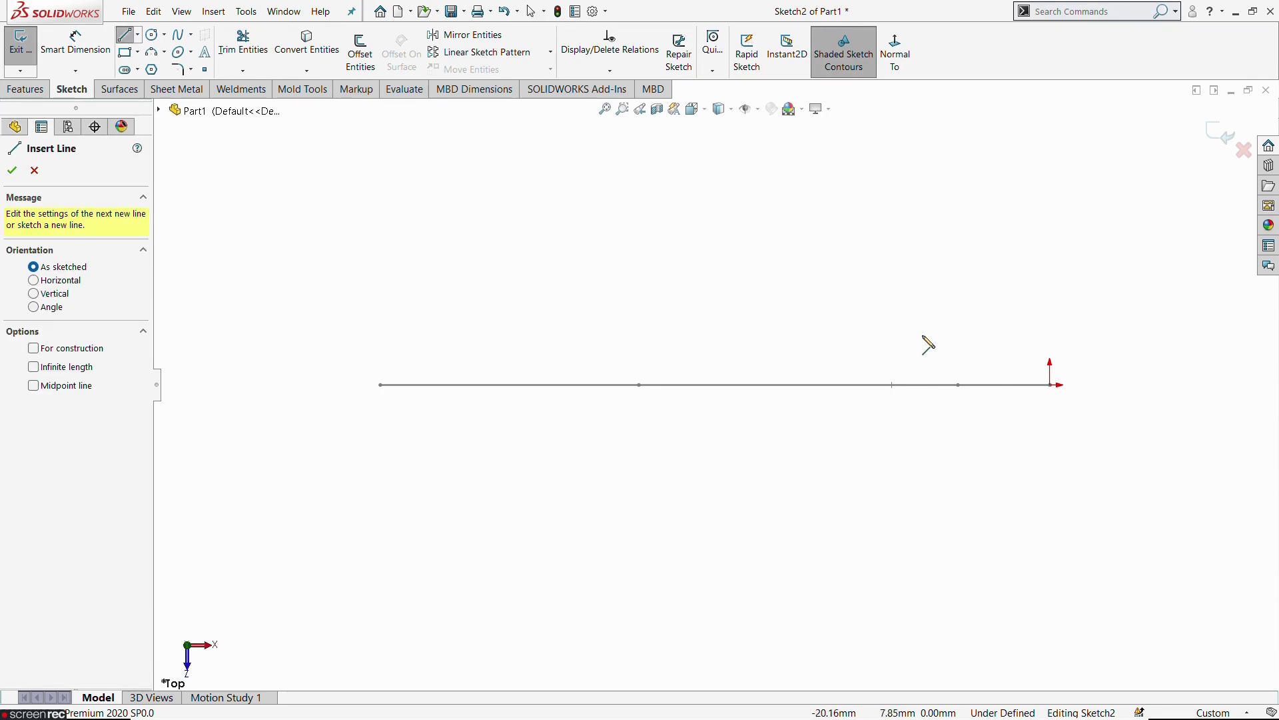
left_click(1051, 385)
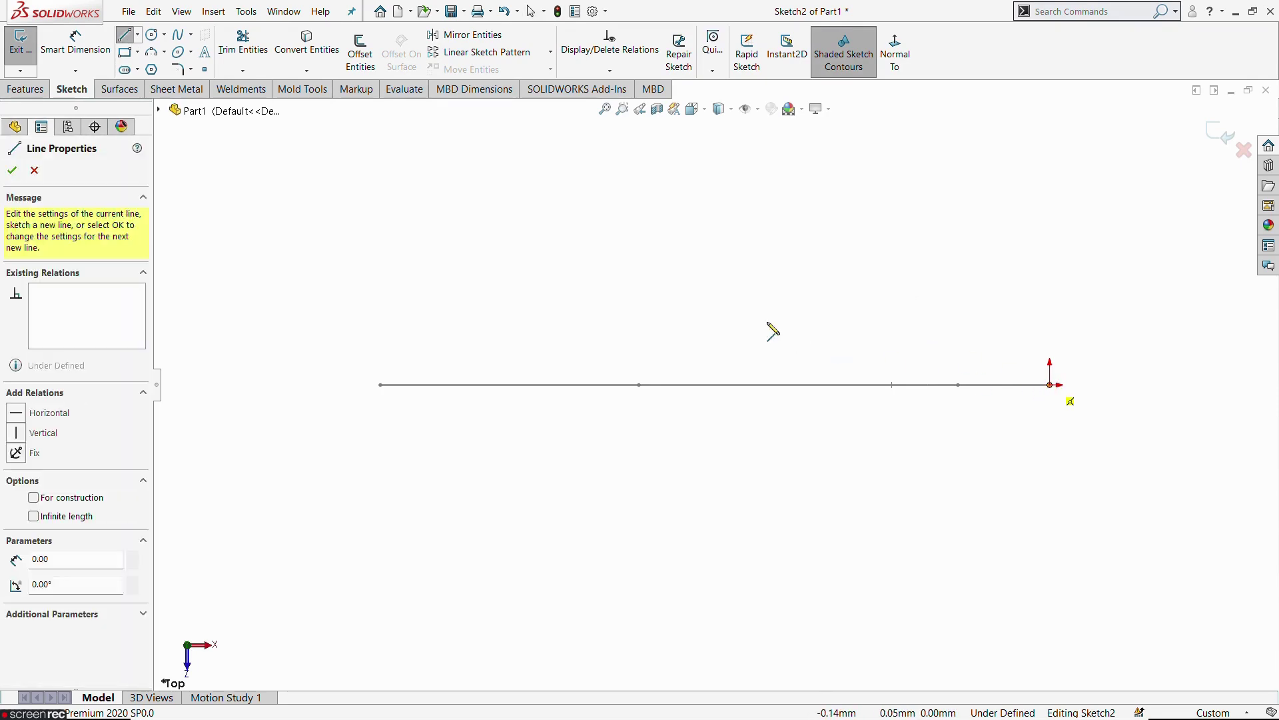
left_click(640, 301)
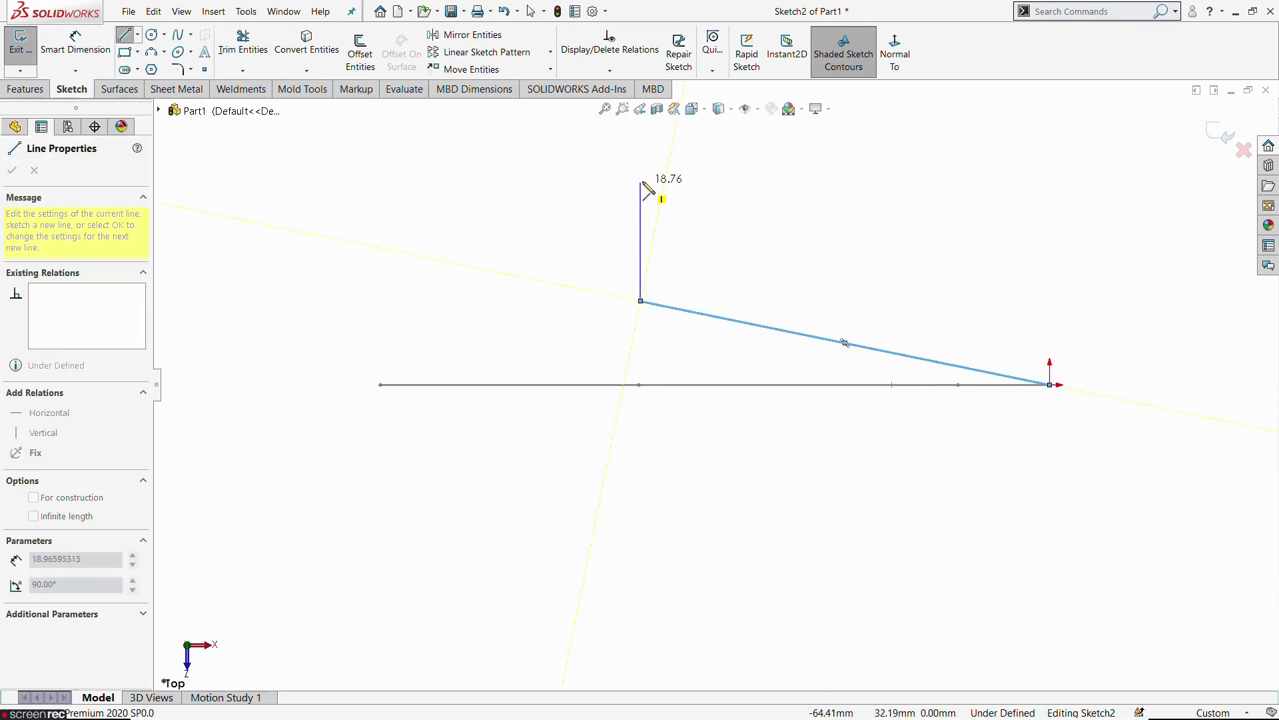
double_click(641, 181)
key("Escape")
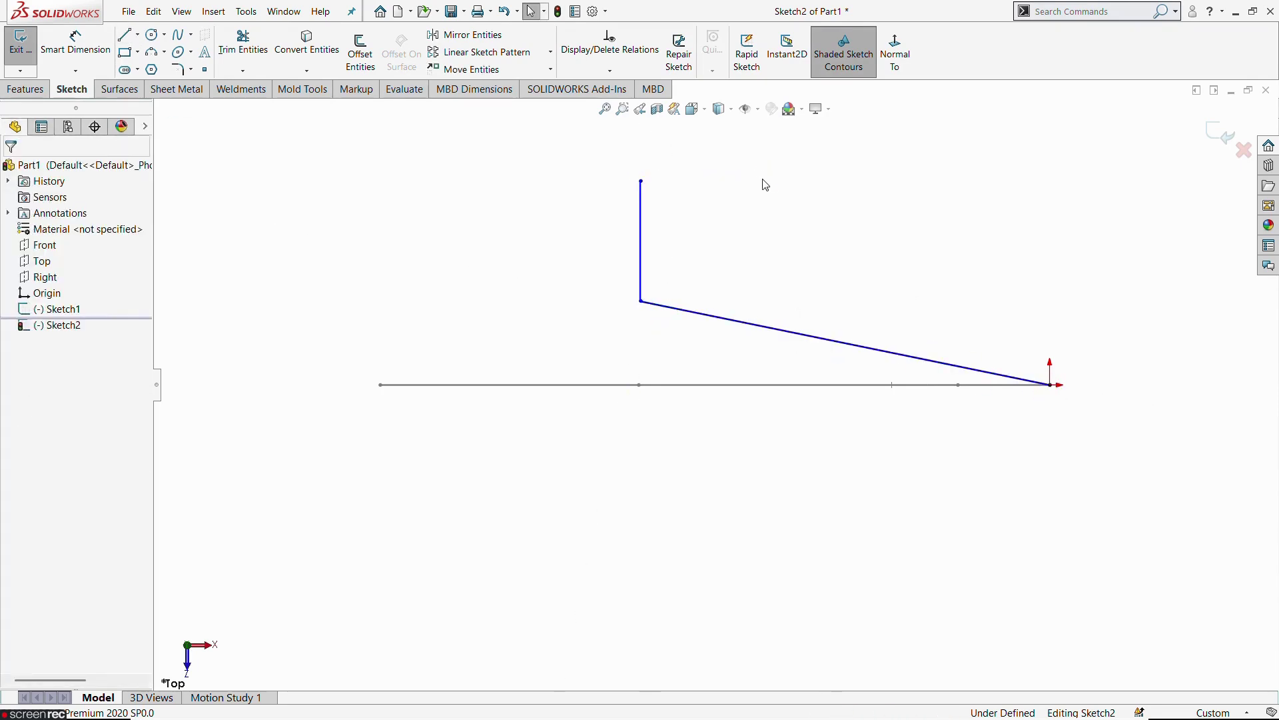
Step: Align the corner of the two new lines vertically with the first sketch's joint between its angled and outer lines
left_click(641, 304)
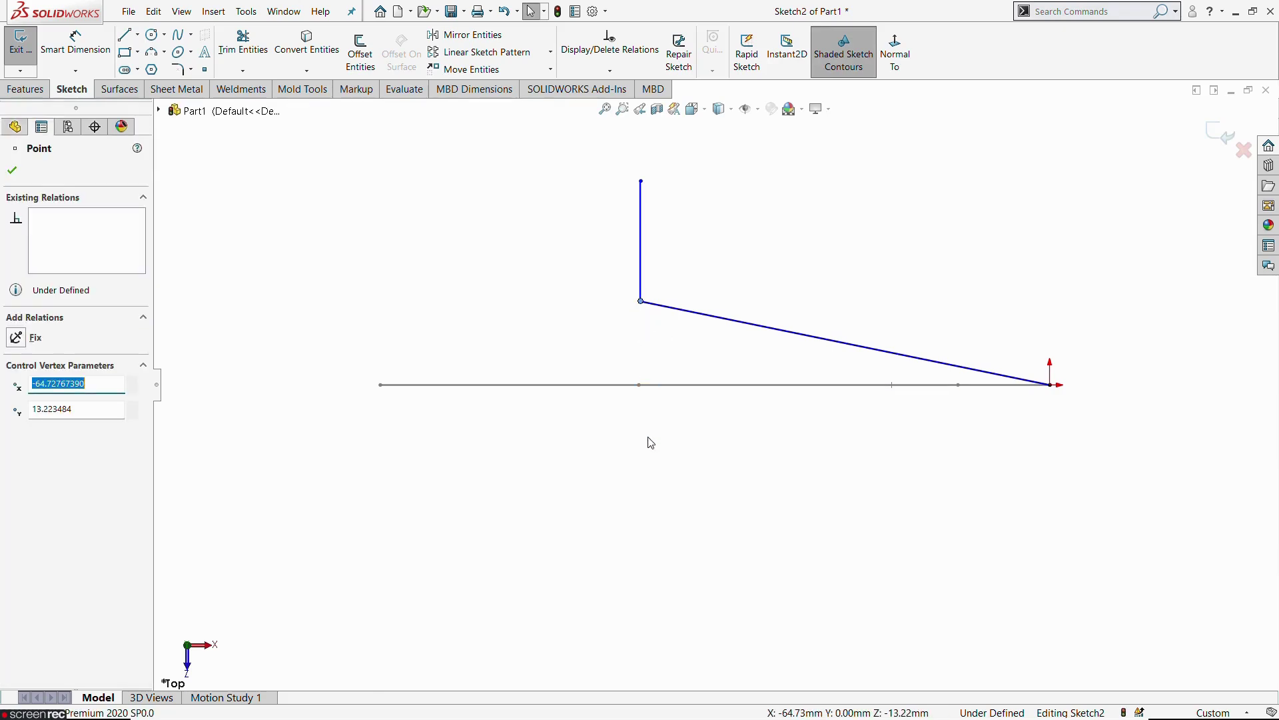
middle_click_drag(649, 443, 637, 354)
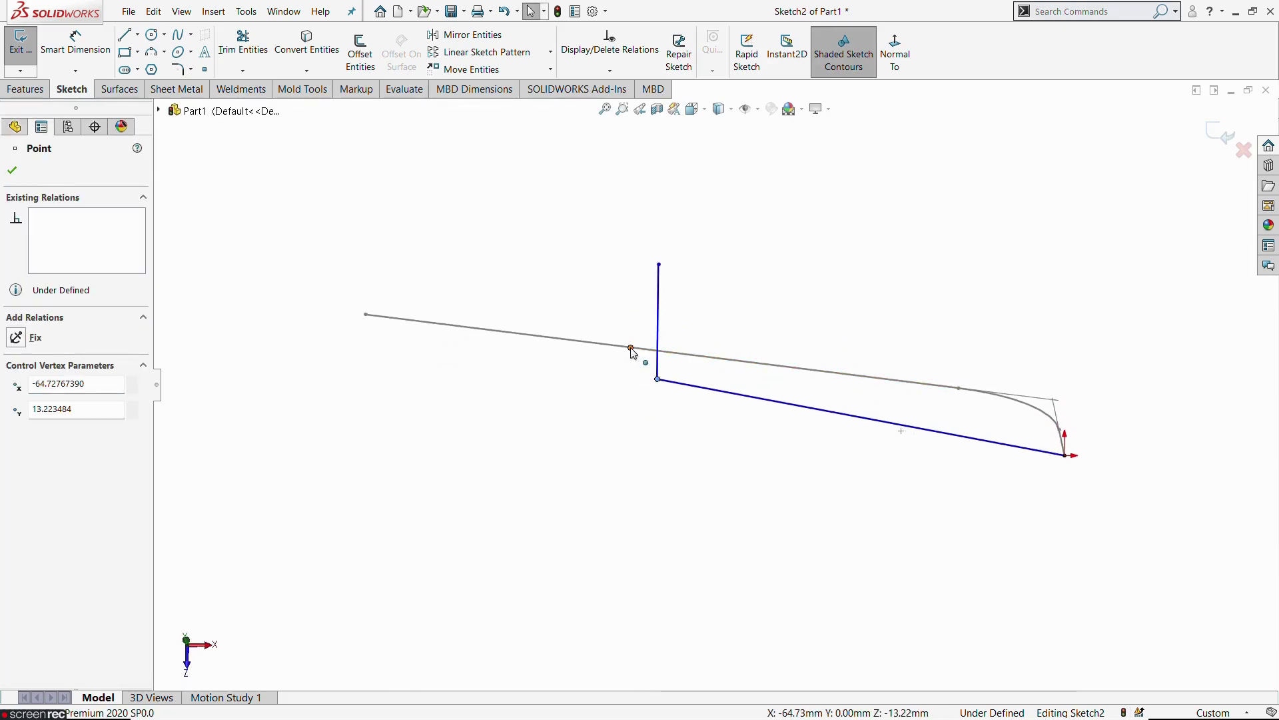
left_click(631, 348, "ctrl")
left_click(689, 289)
left_click(807, 199)
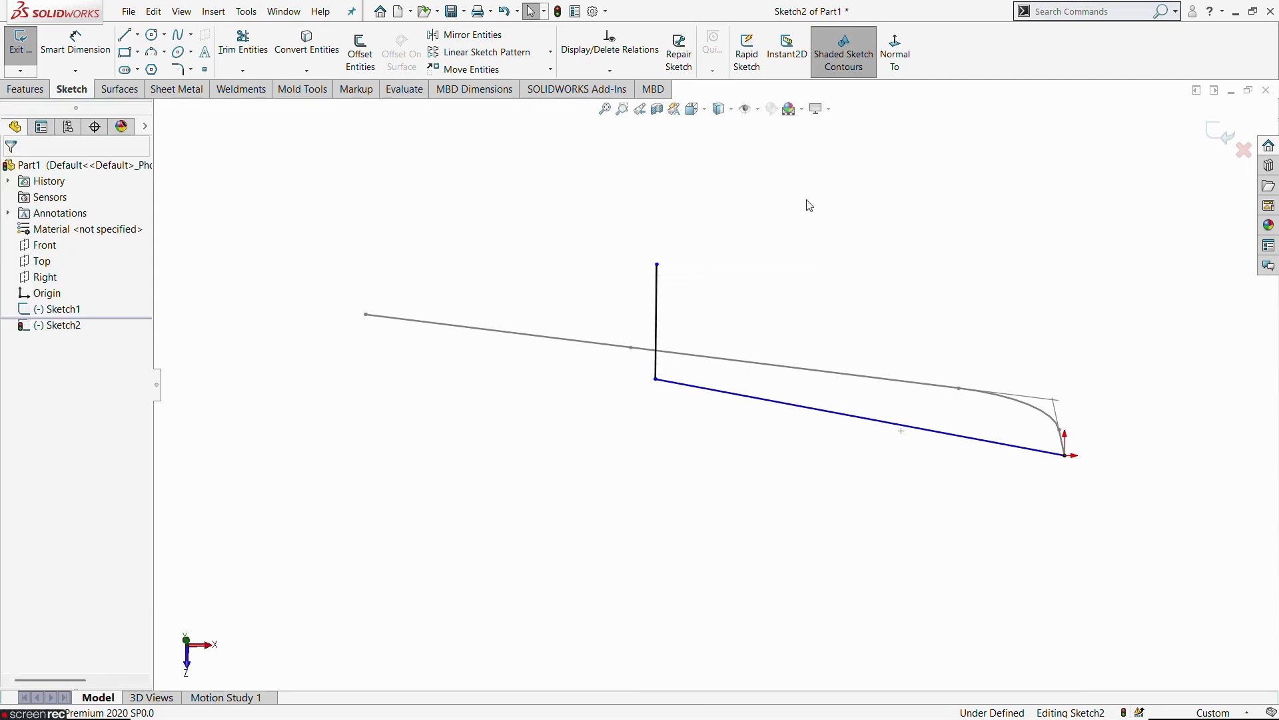
Step: Consult the drawing and set the vertical distance from the origin to the vertical line's free end to 50 mm
key("alt+Tab")
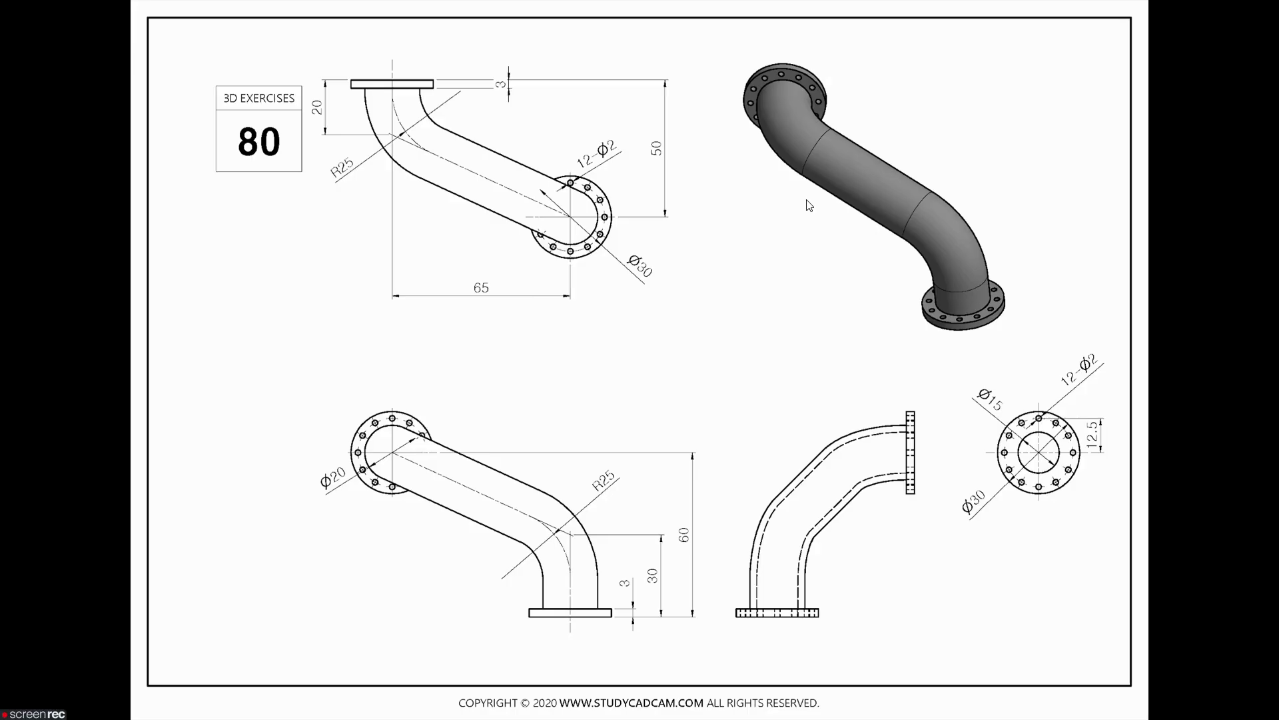
key("alt+Tab")
key("space")
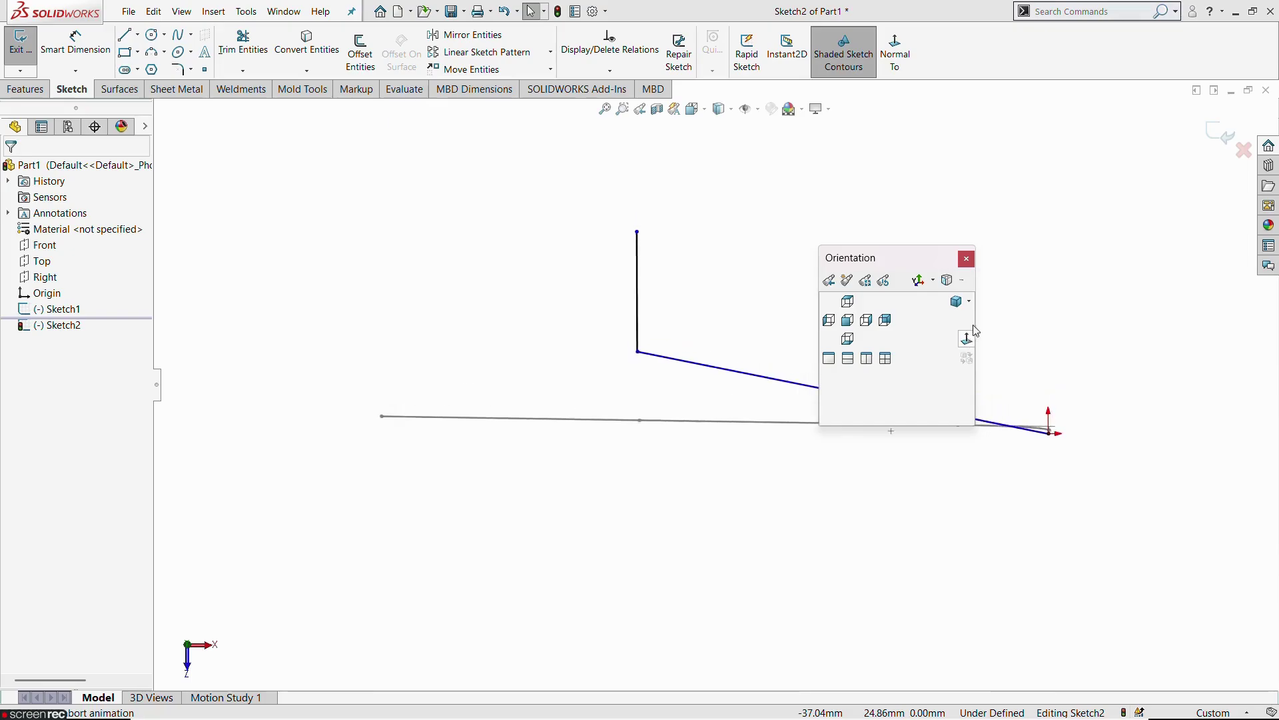
key("alt+Tab")
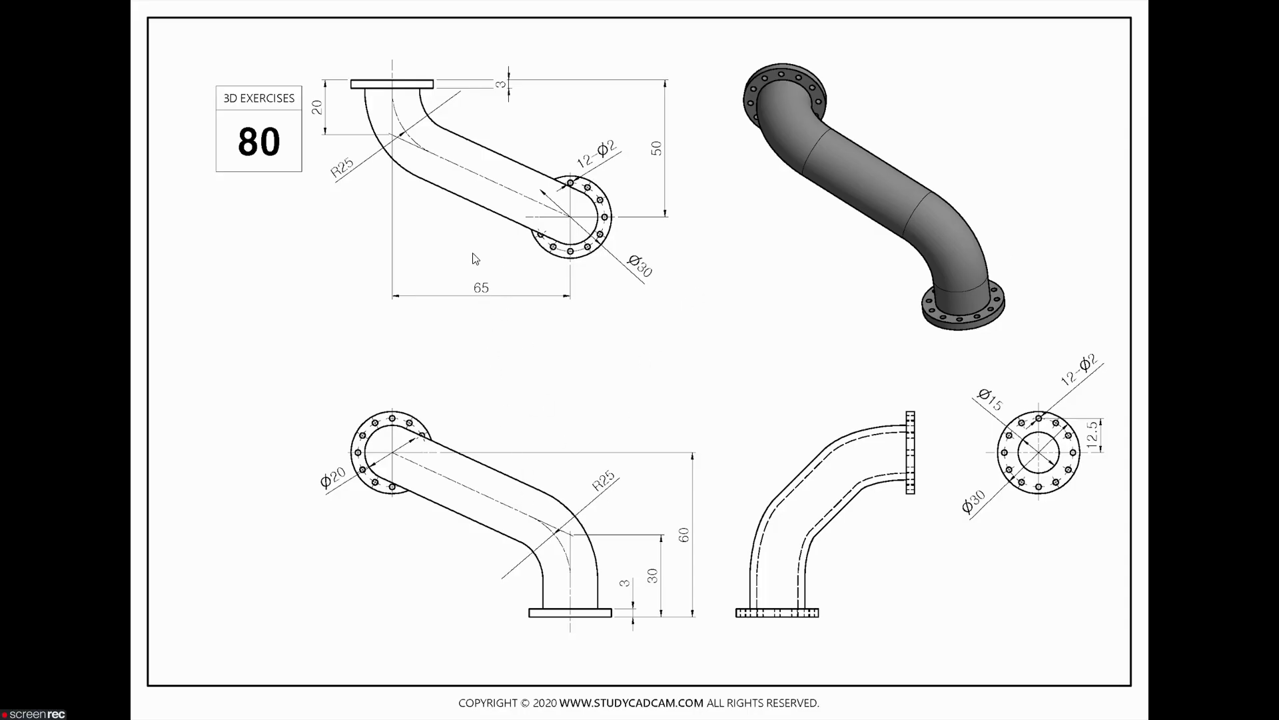
key("alt+Tab")
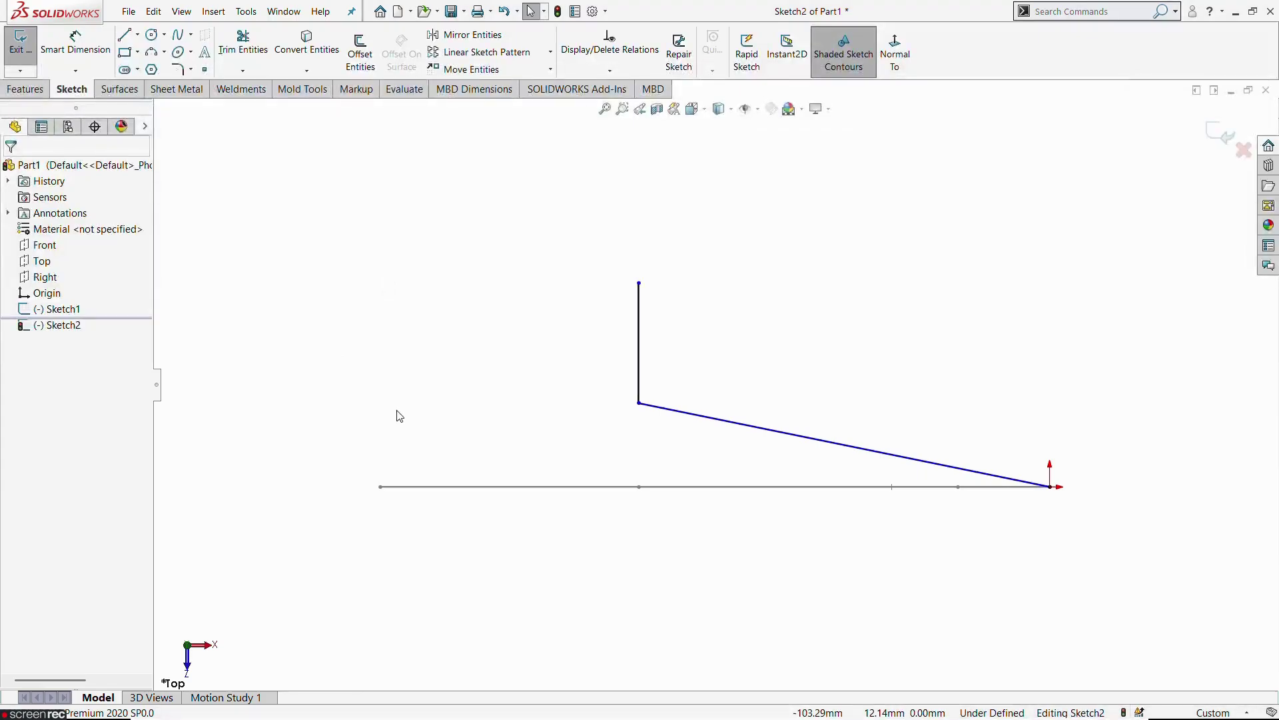
key("alt+Tab")
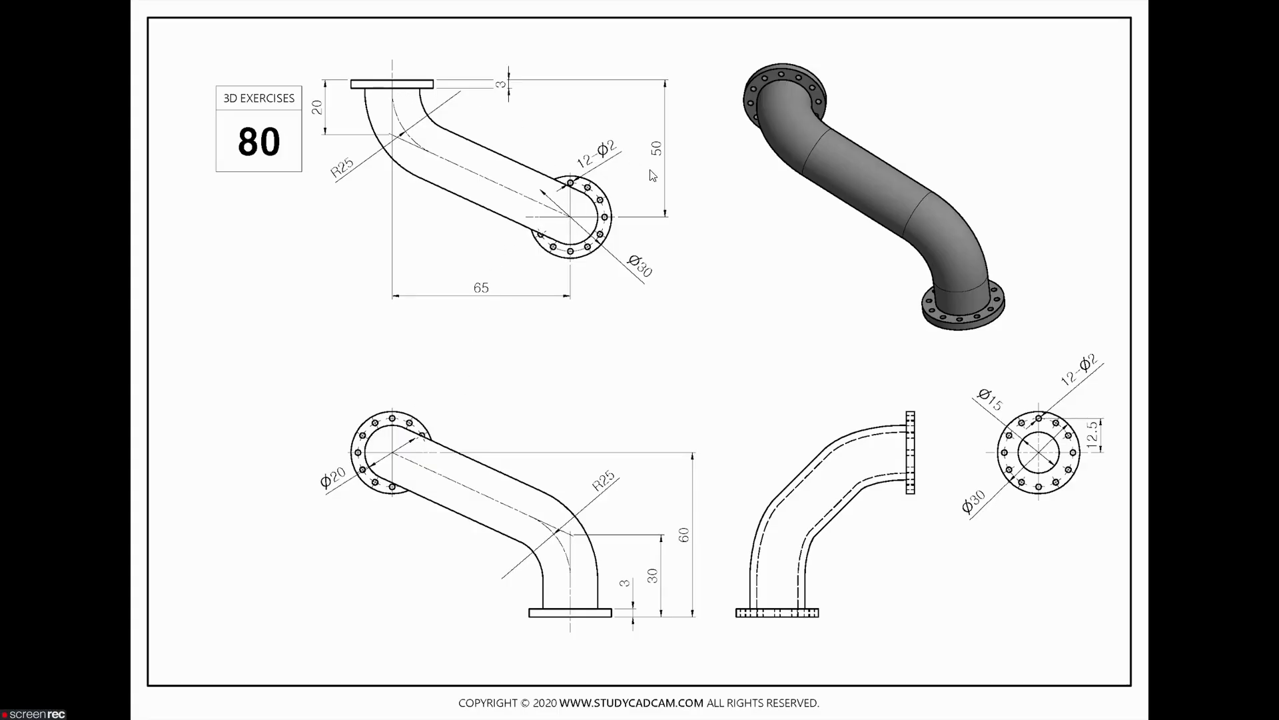
key("alt+Tab")
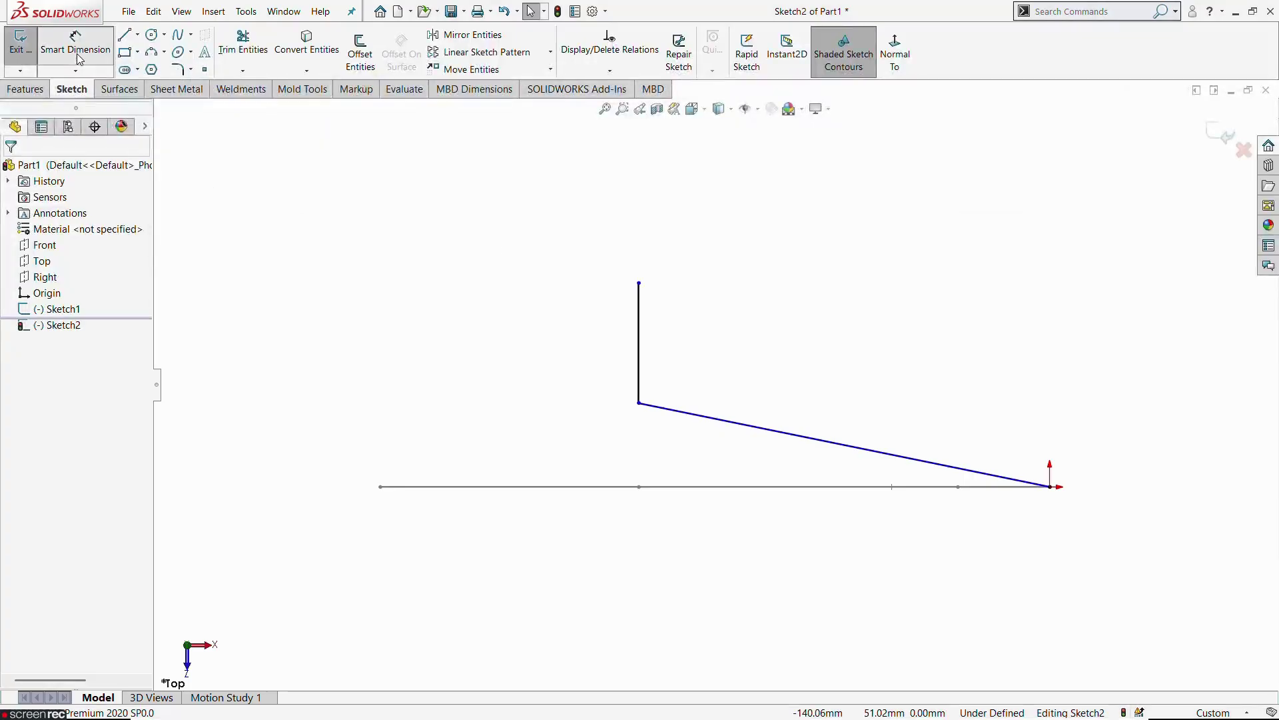
left_click(639, 284)
left_click(1052, 486)
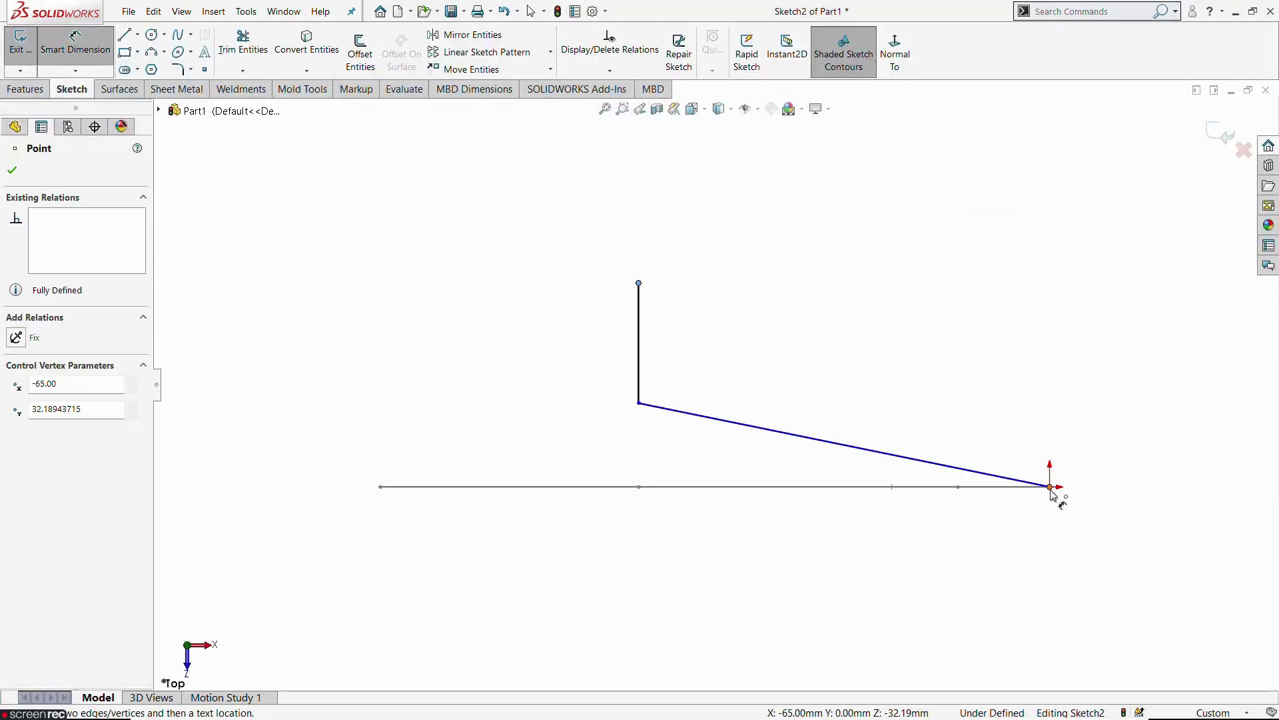
left_click(1137, 419)
type("50")
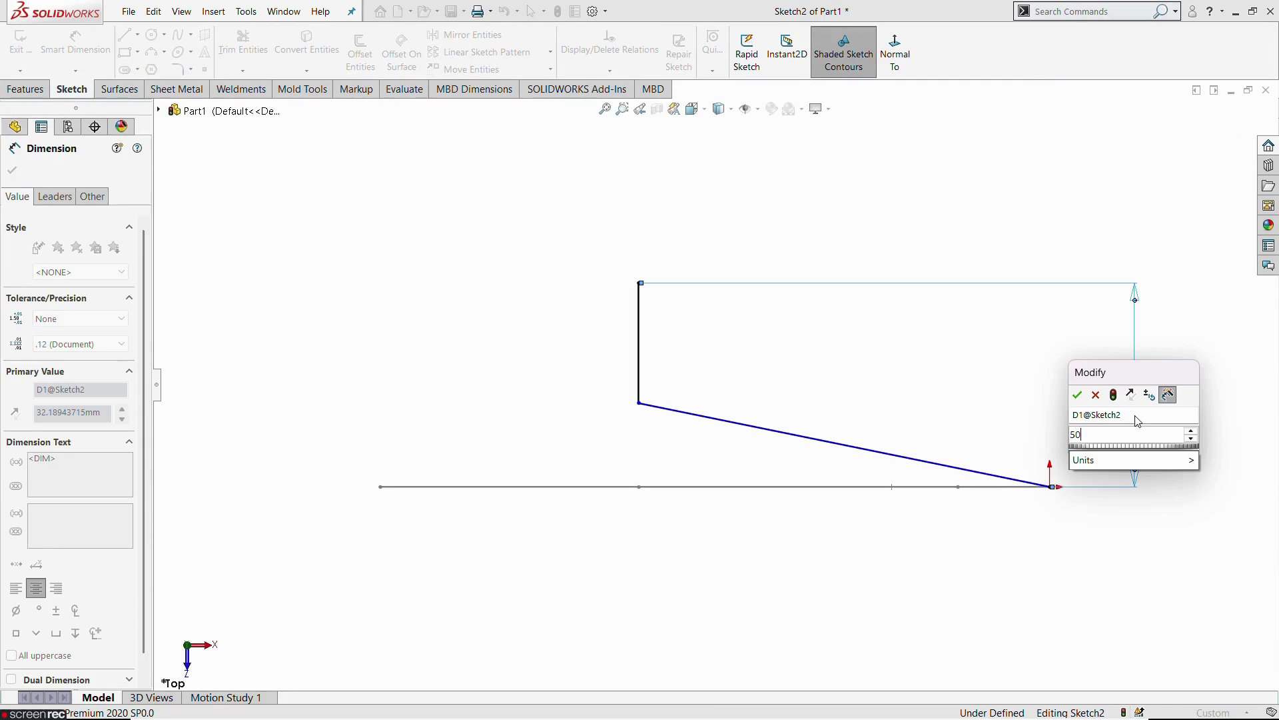
key("Return")
key("Escape")
Step: Check the drawing and set the vertical line's length to 20 mm
key("alt+Tab")
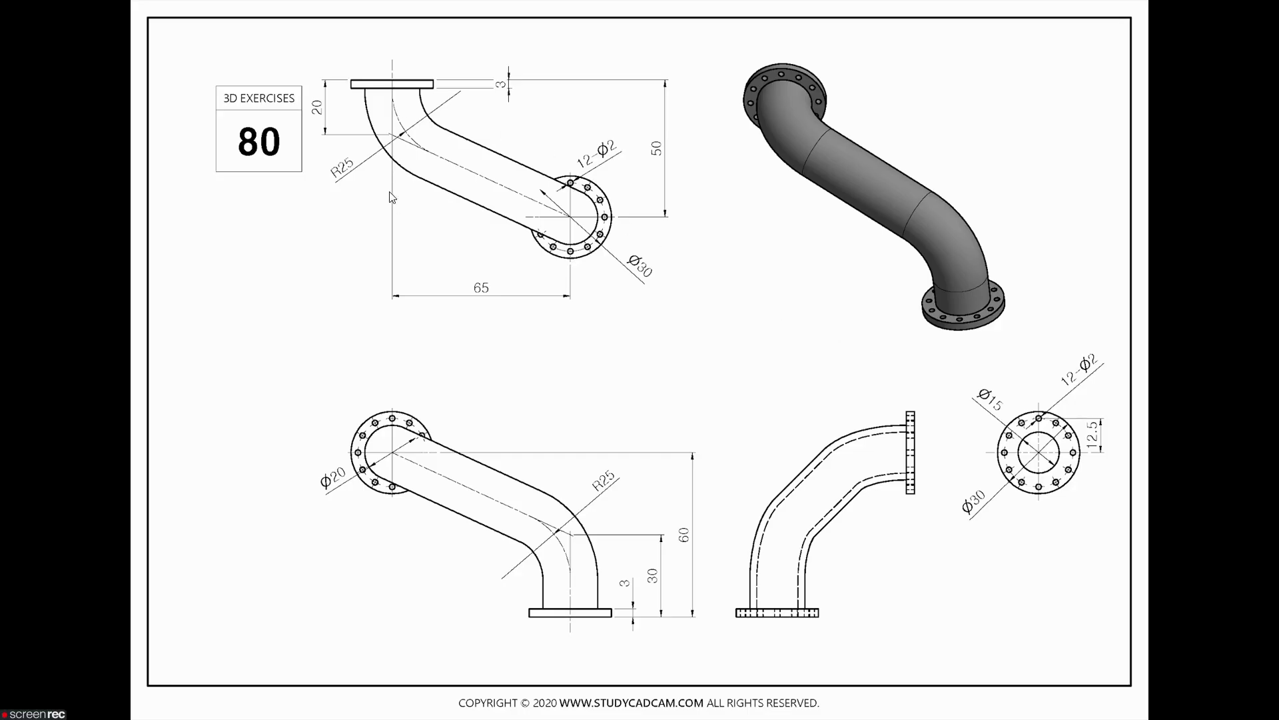
key("alt+Tab")
left_click(639, 327)
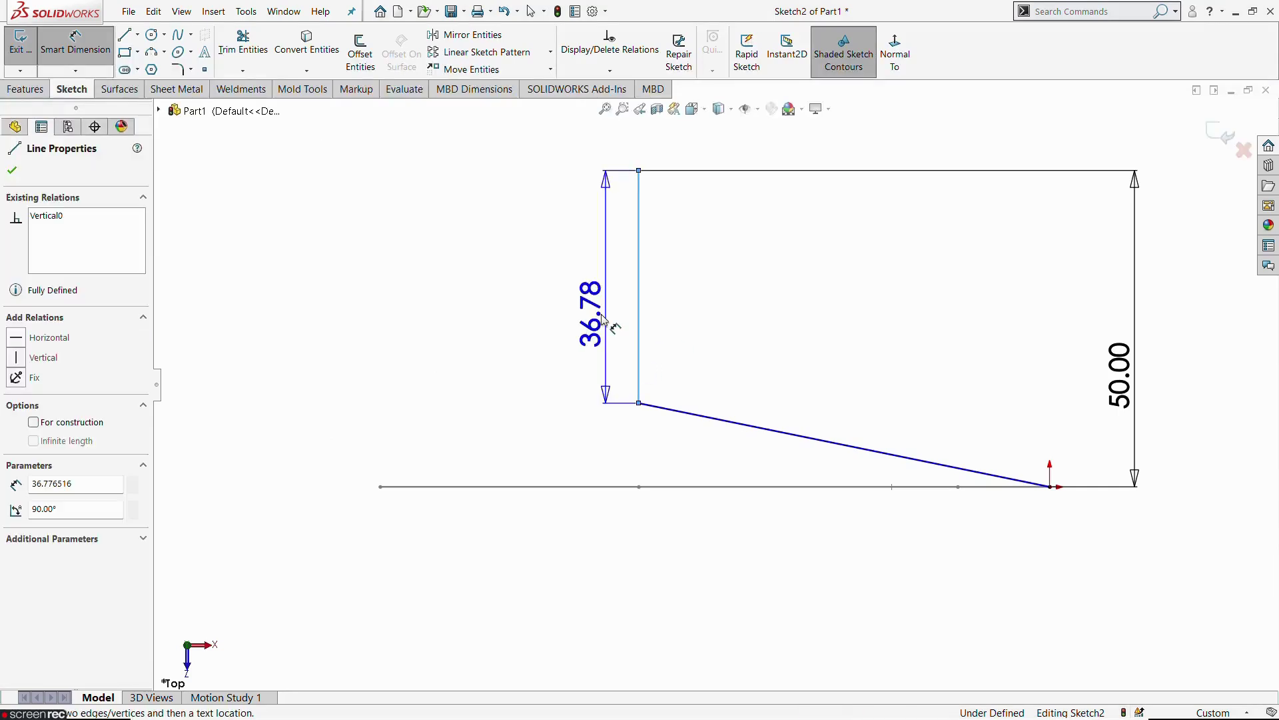
left_click(601, 322)
type("20")
key("Return")
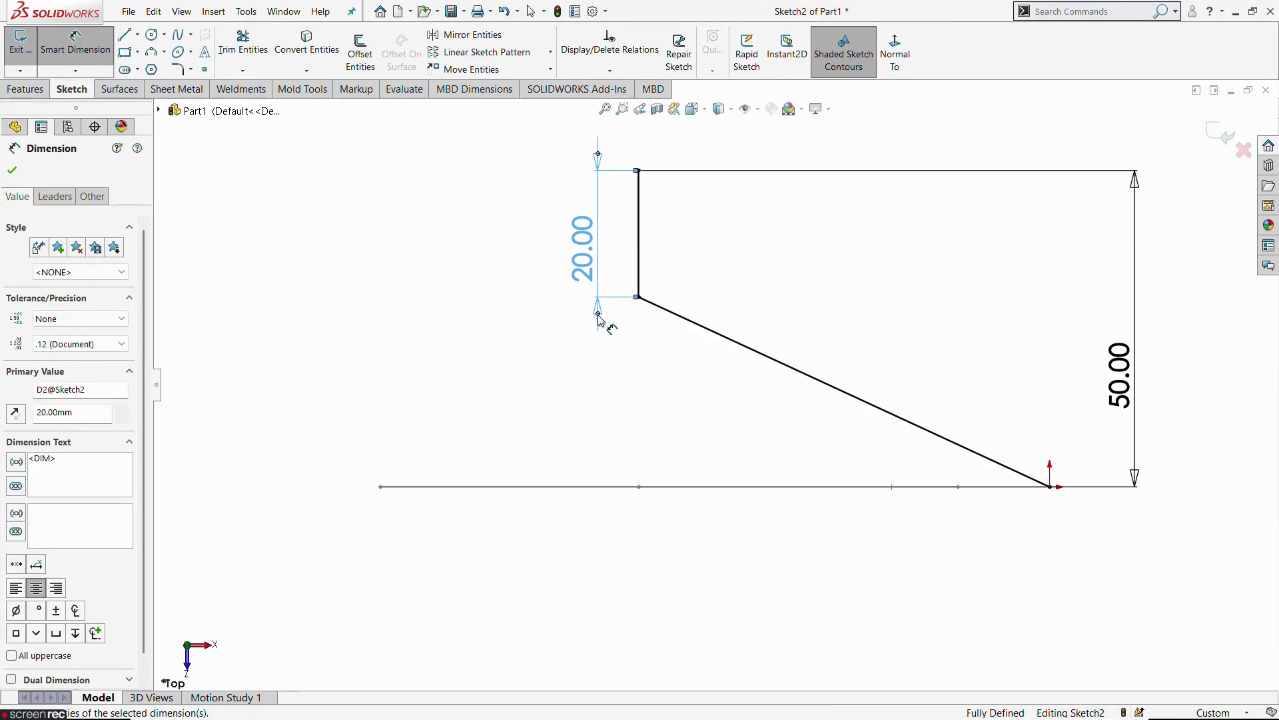
key("Escape")
Step: Round the corner between the vertical and angled lines with a 25 mm sketch fillet per the drawing, and exit the sketch
key("alt+Tab")
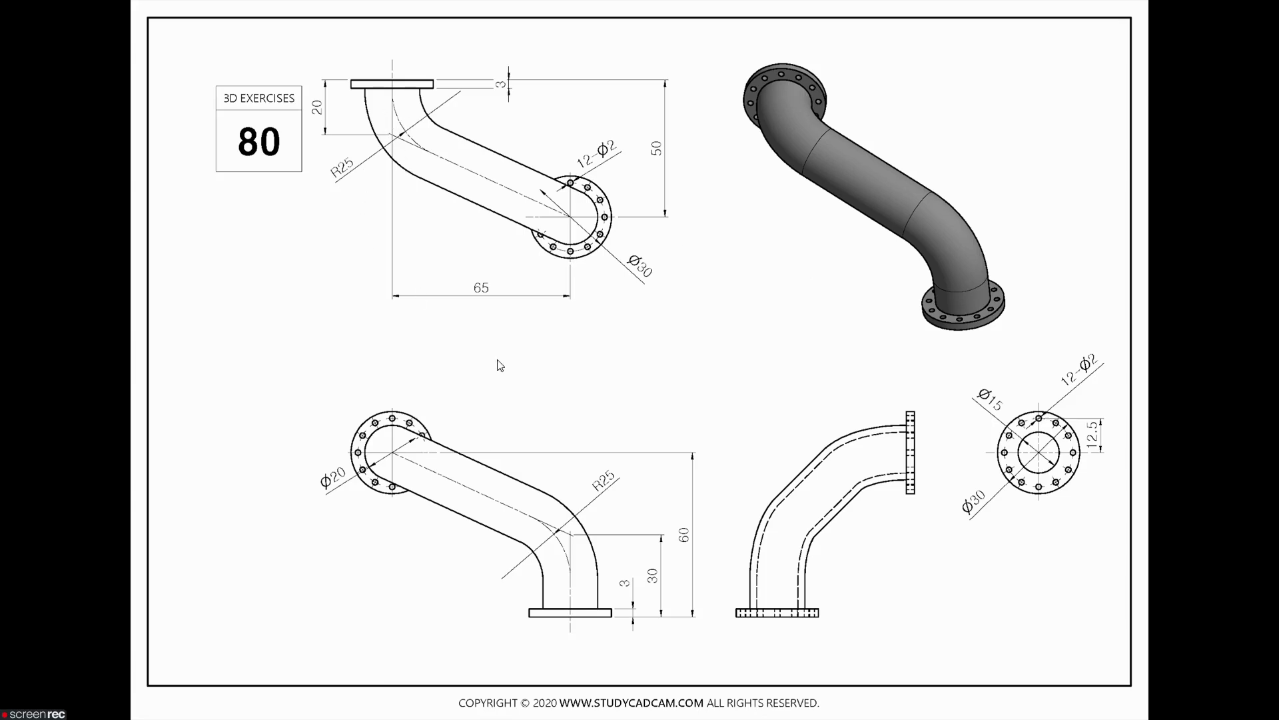
key("alt+Tab")
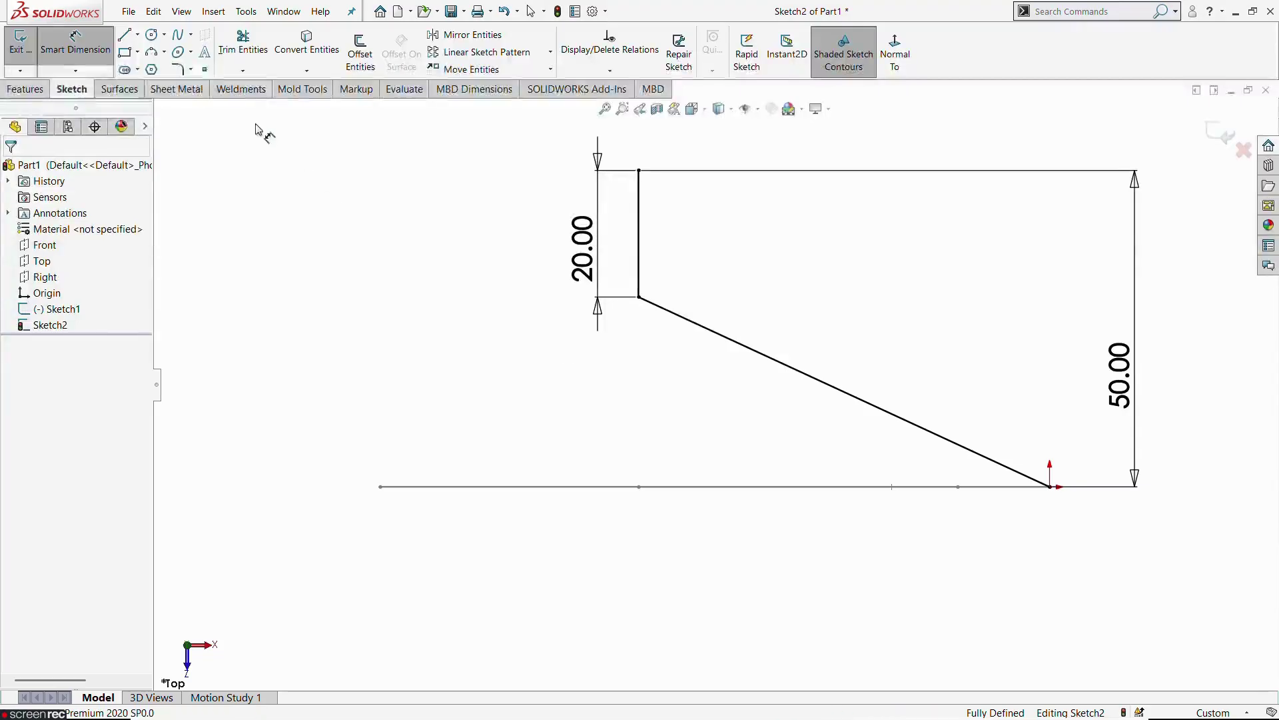
left_click(177, 69)
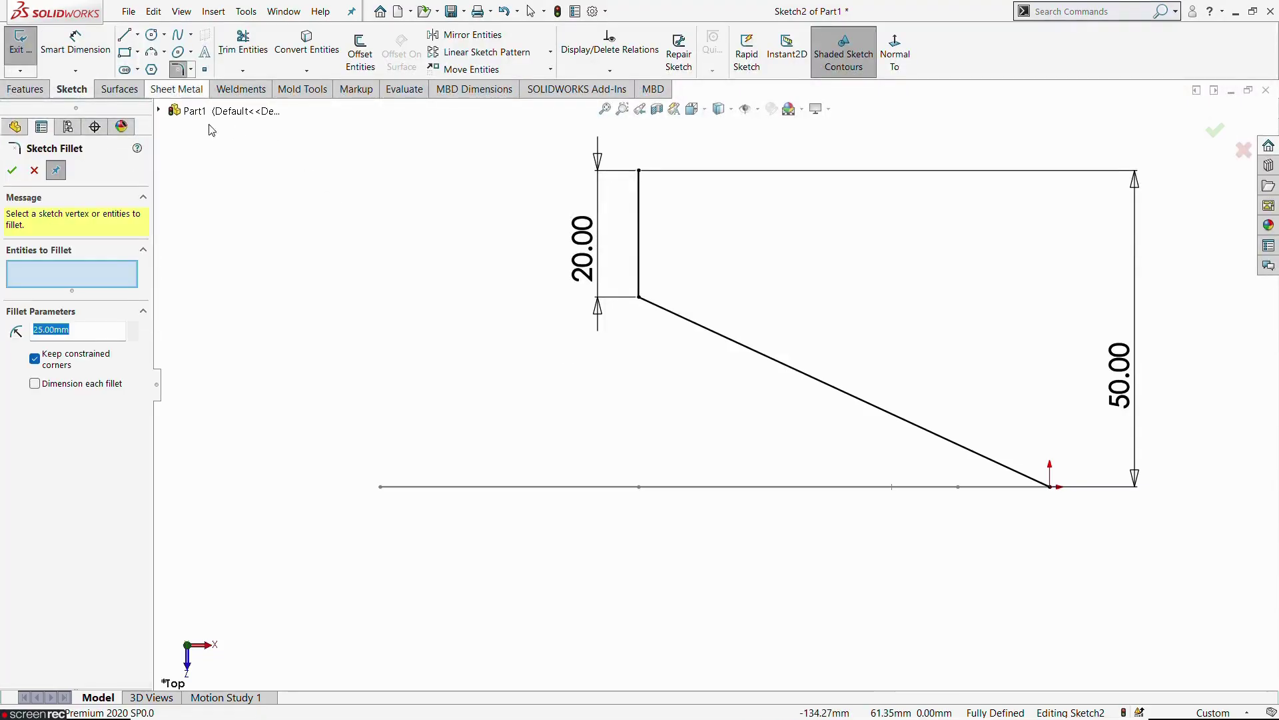
left_click(640, 299)
left_click(12, 171)
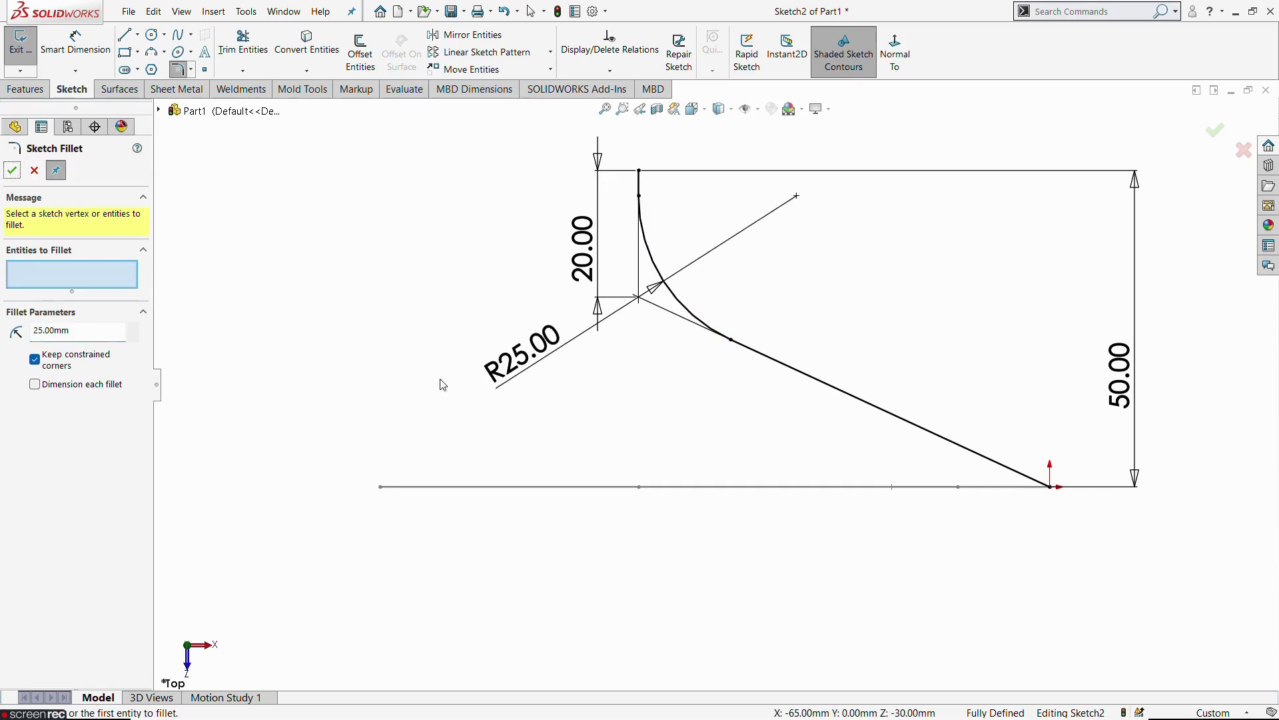
key("Escape")
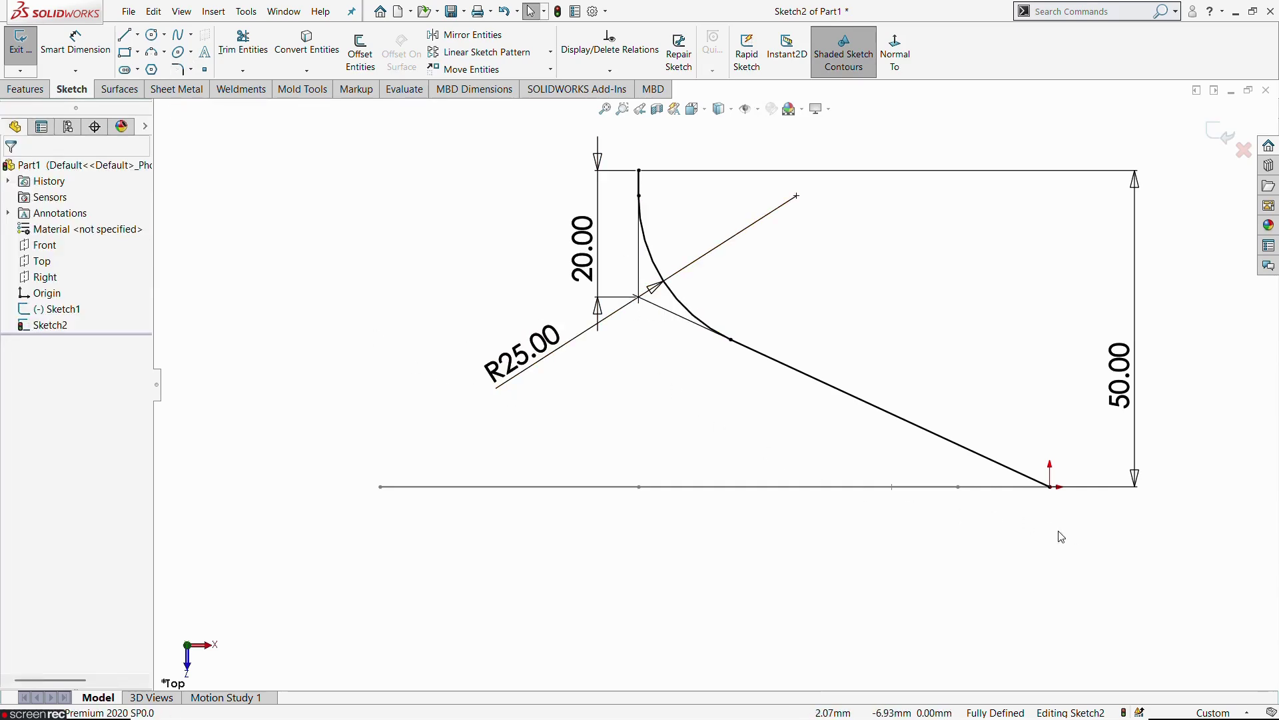
left_click(20, 41)
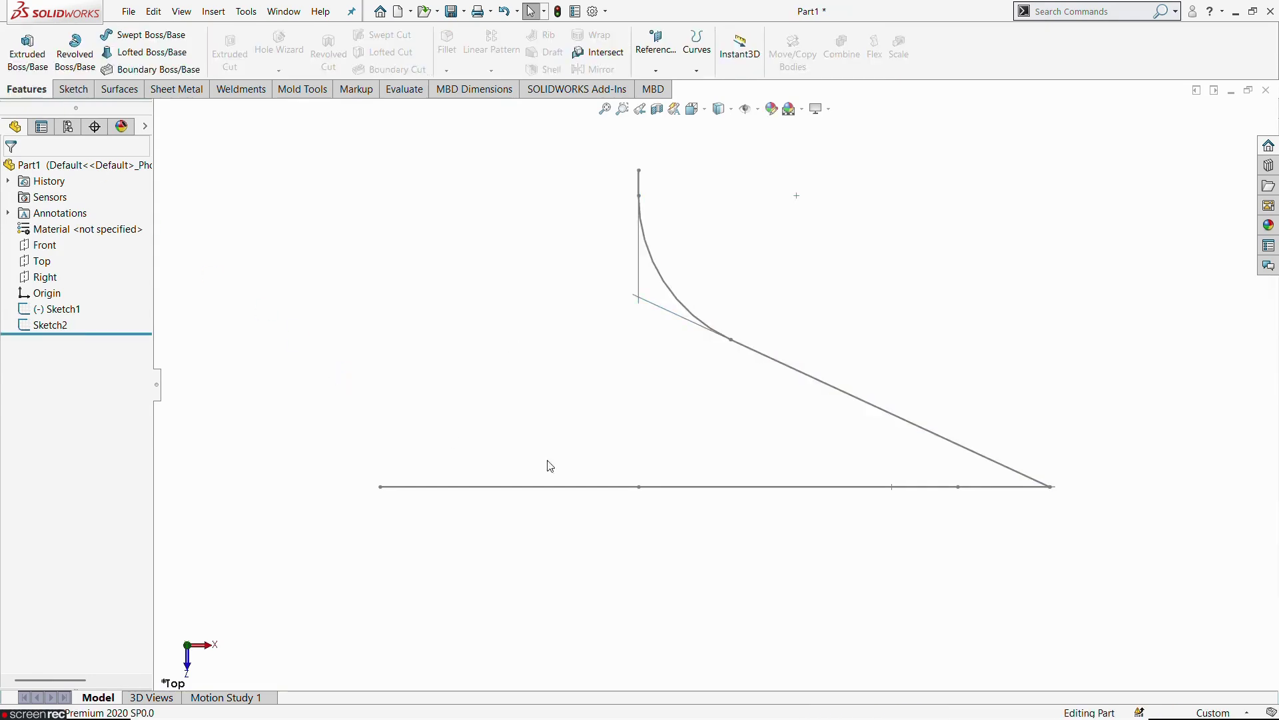
Step: Create a projected curve from the Top and Front plane sketches using the sketch-on-sketch projection type
mouse_move(551, 466)
middle_mouse_down()
mouse_move(573, 260)
mouse_move(551, 200)
mouse_move(571, 266)
mouse_move(589, 269)
middle_mouse_up()
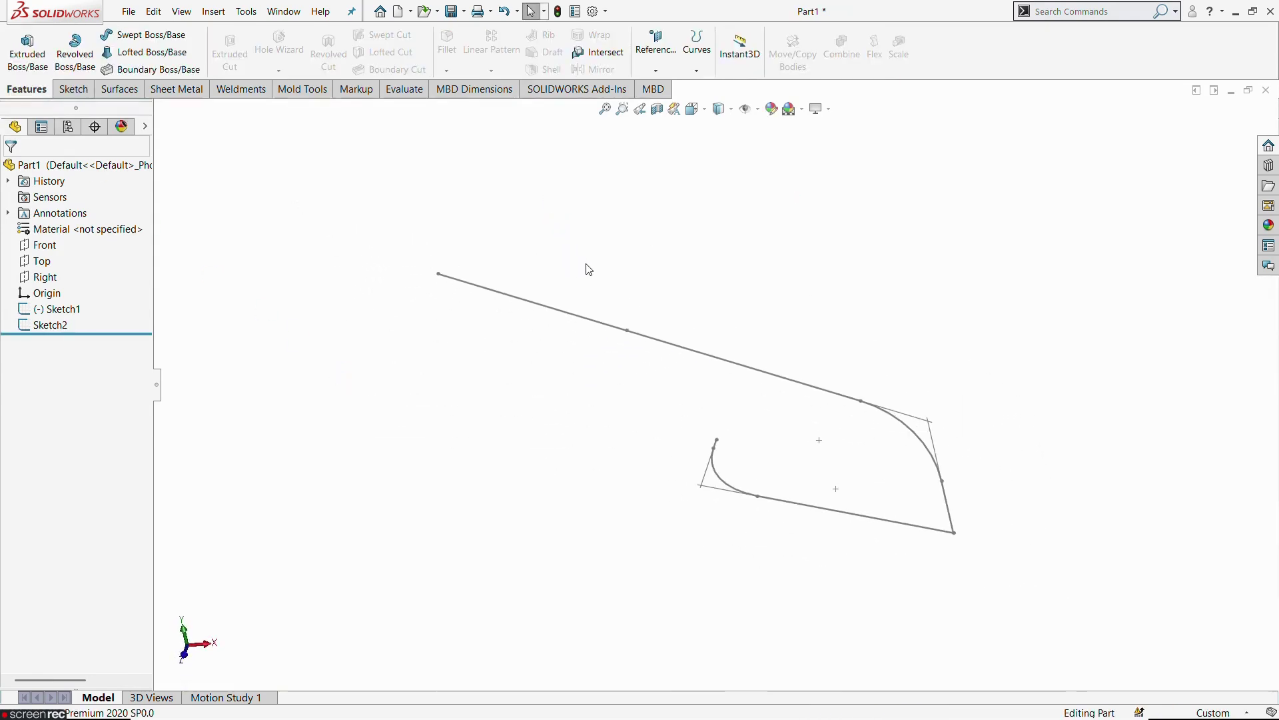
left_click(700, 69)
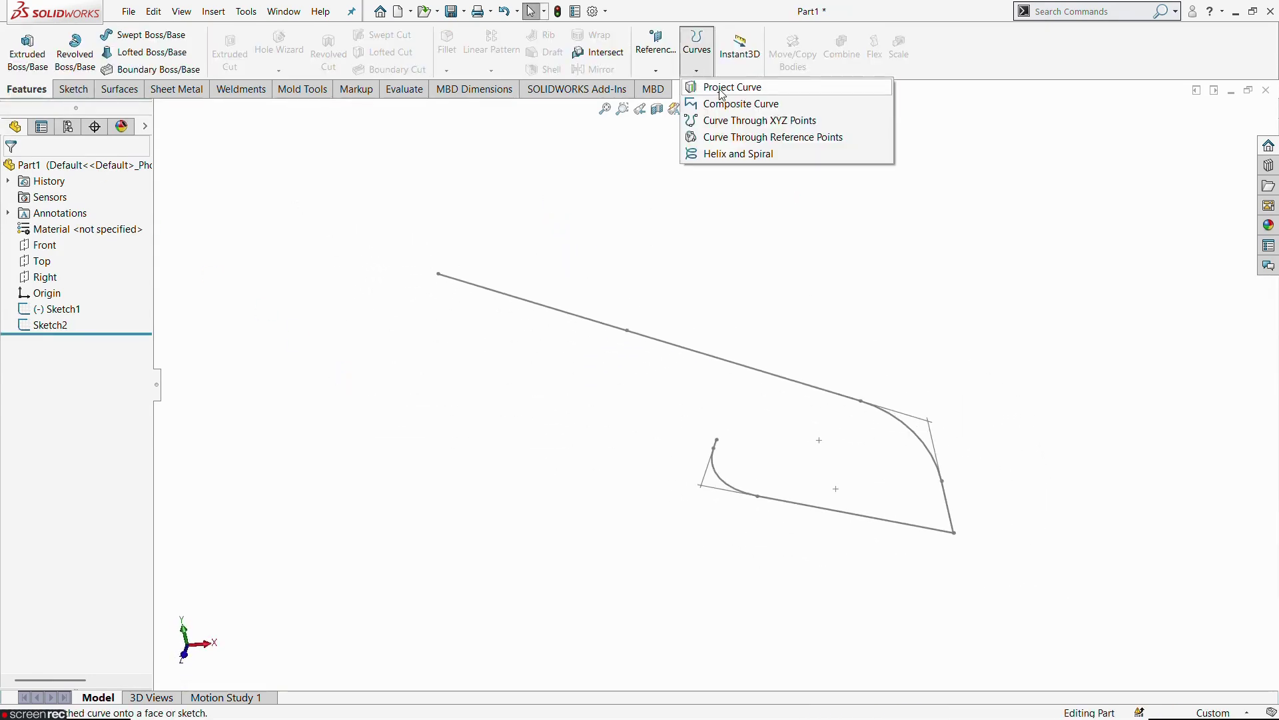
left_click(719, 88)
left_click(35, 248)
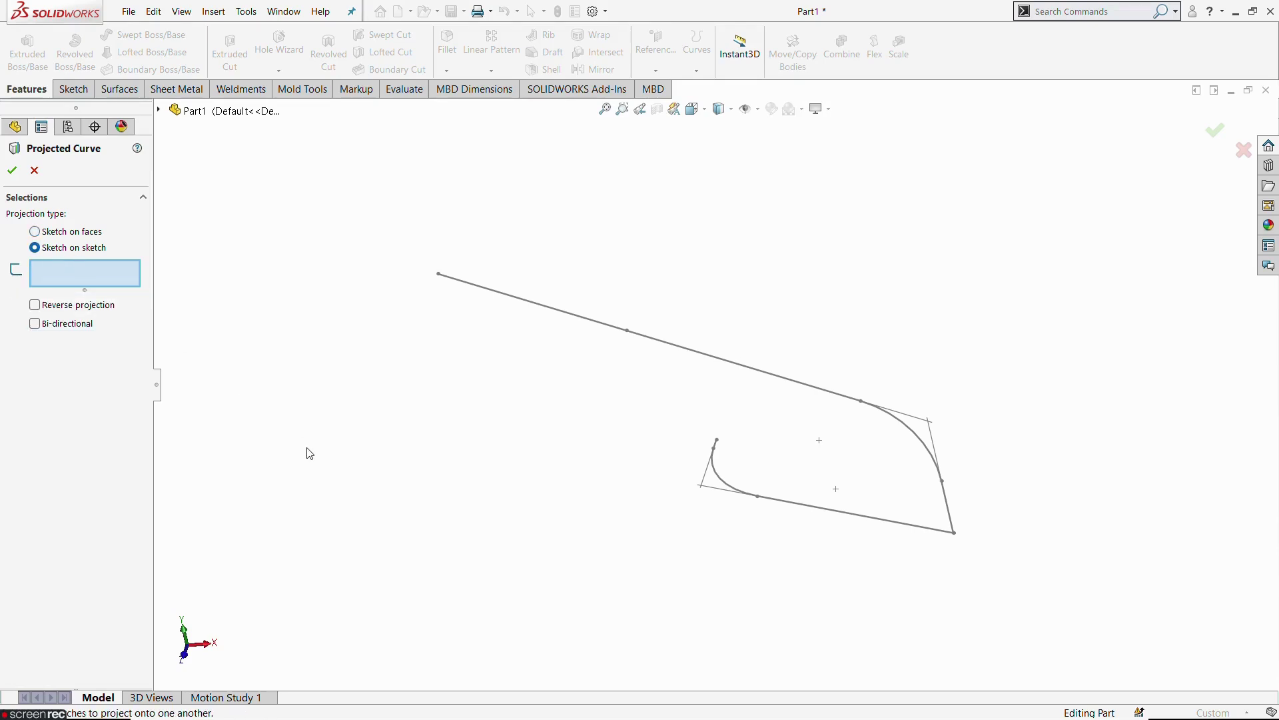
left_click(729, 494)
left_click(660, 346)
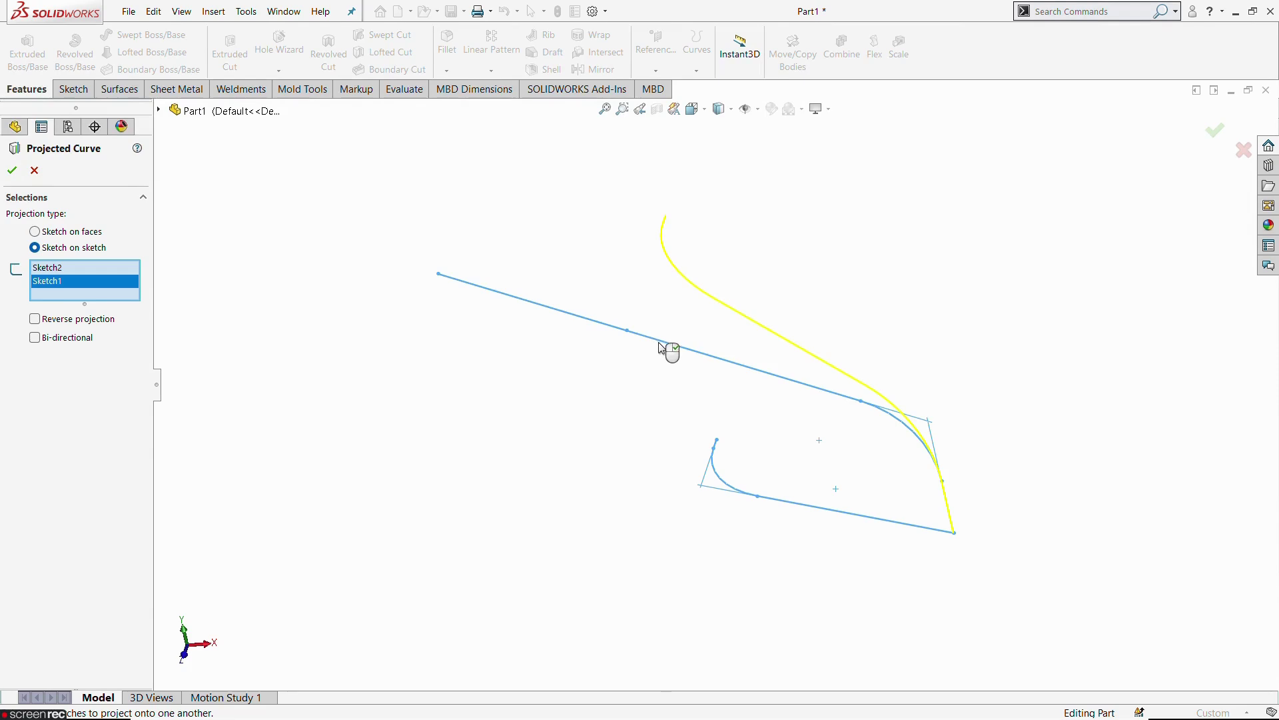
mouse_move(665, 348)
middle_mouse_down()
mouse_move(777, 416)
mouse_move(791, 357)
mouse_move(808, 341)
mouse_move(825, 348)
mouse_move(794, 357)
mouse_move(808, 451)
mouse_move(780, 345)
middle_mouse_up()
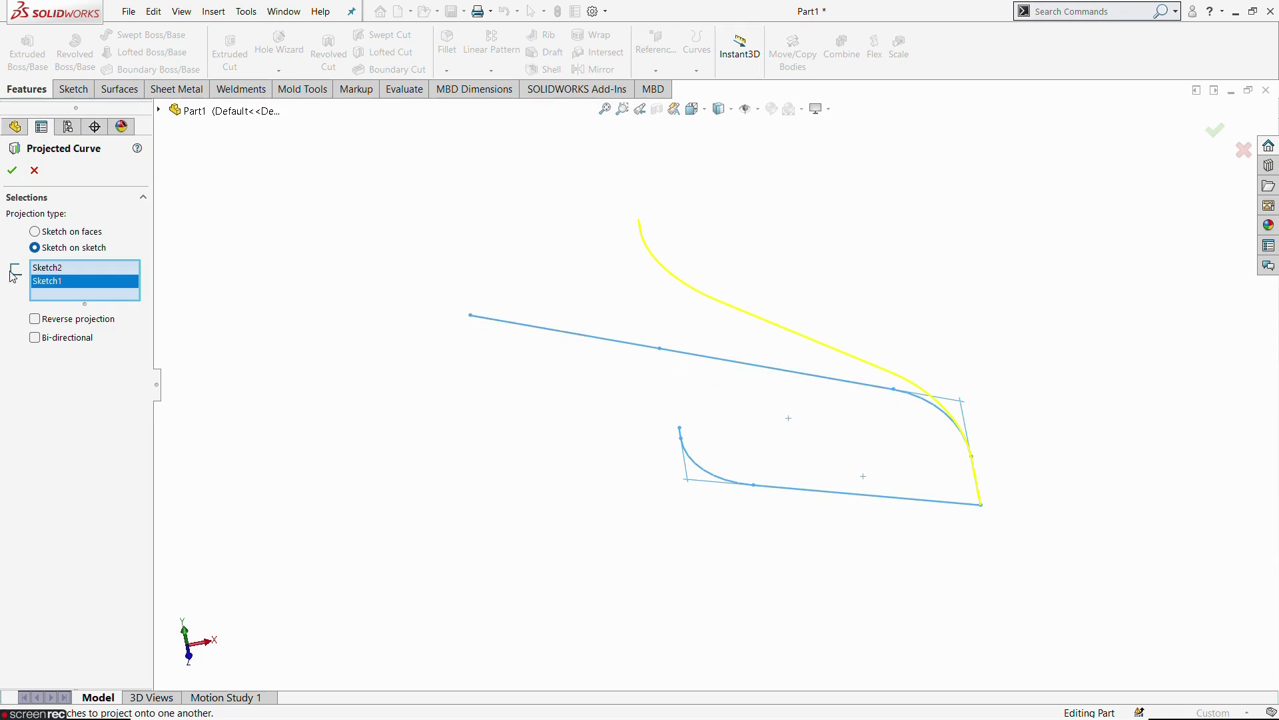
left_click(12, 172)
Step: Sweep a circular profile of 20 mm diameter along the projected curve to form the solid bent pipe
mouse_move(753, 485)
middle_mouse_down()
mouse_move(780, 369)
mouse_move(1006, 371)
mouse_move(702, 363)
mouse_move(732, 481)
middle_mouse_up()
key("alt+Tab")
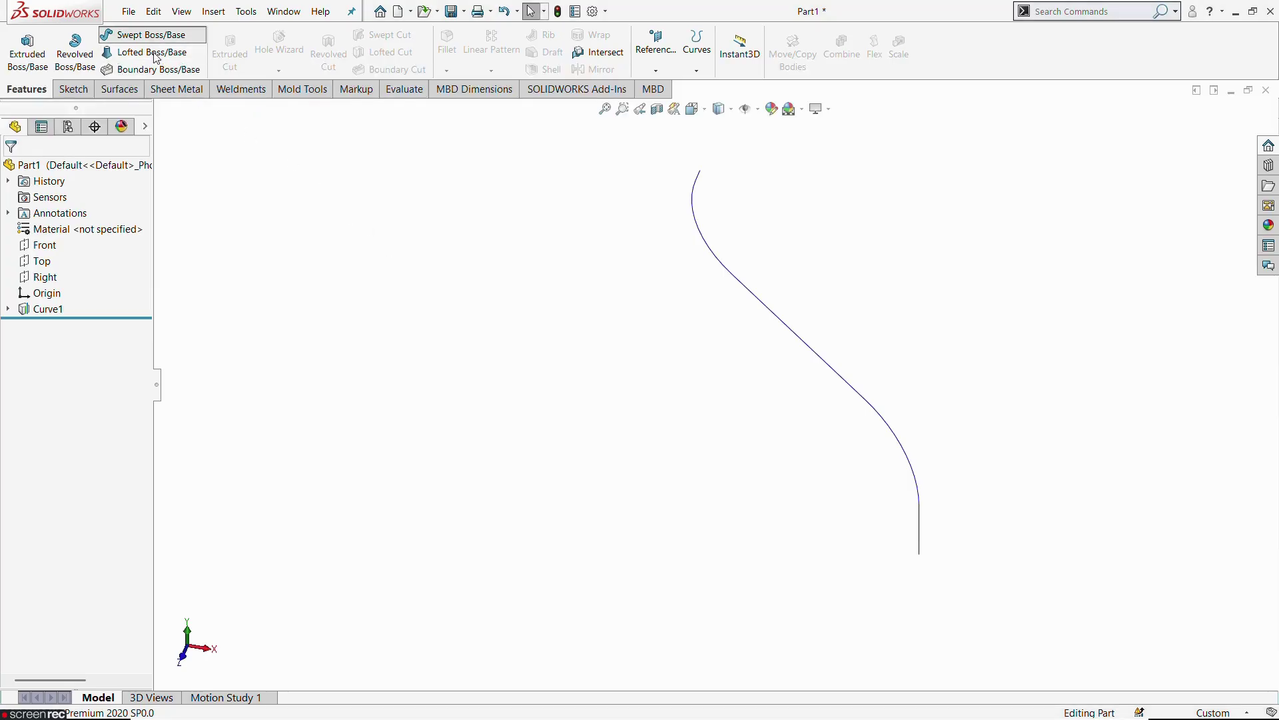
left_click(151, 36)
left_click(36, 229)
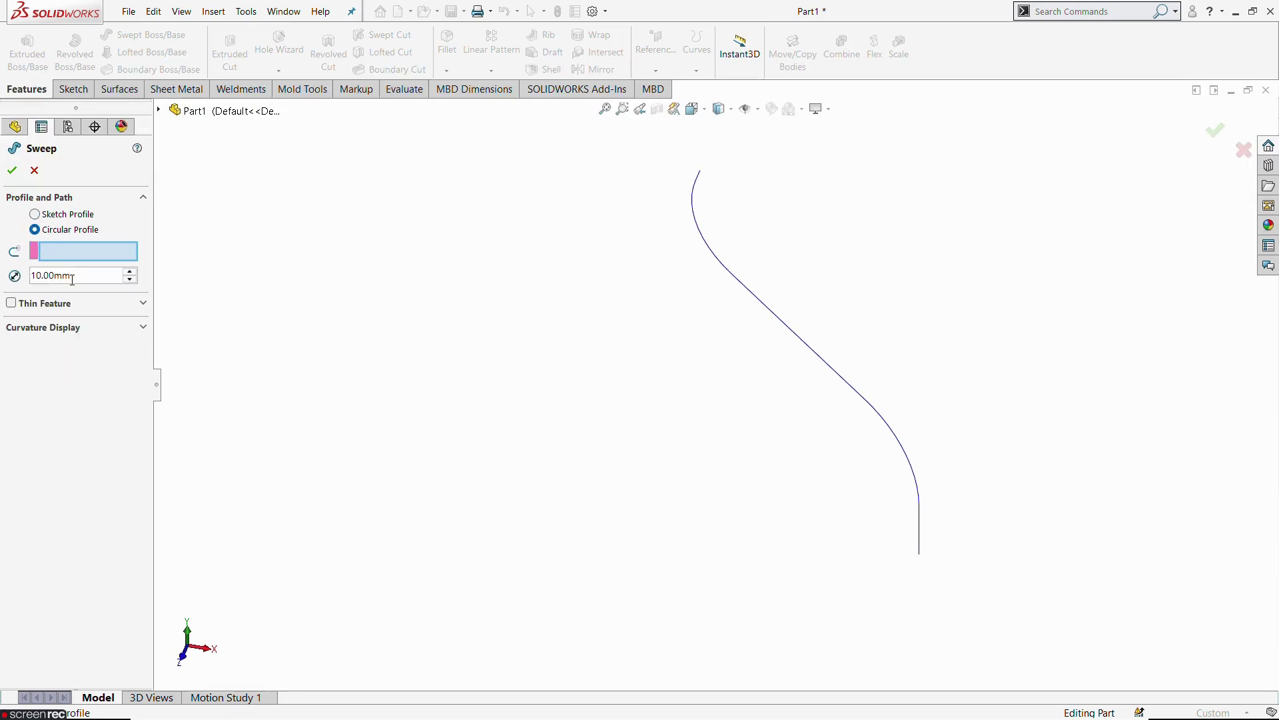
type("20")
key("Return")
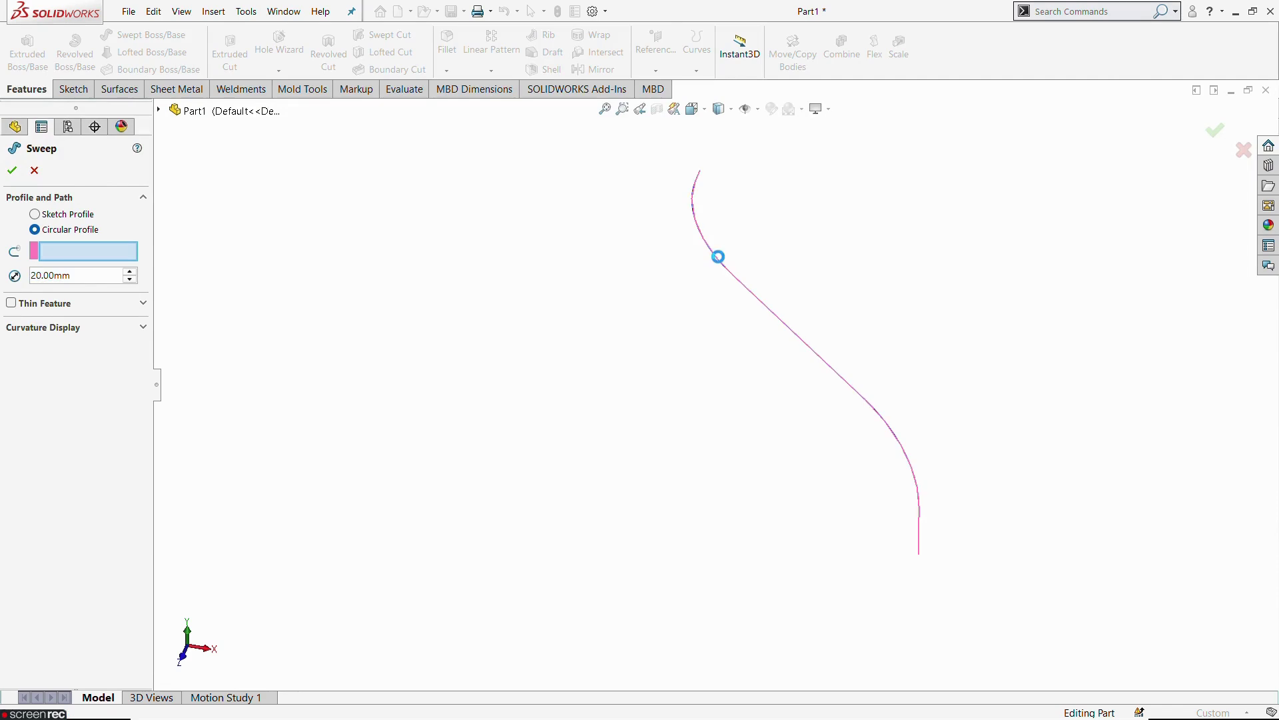
left_click(720, 263)
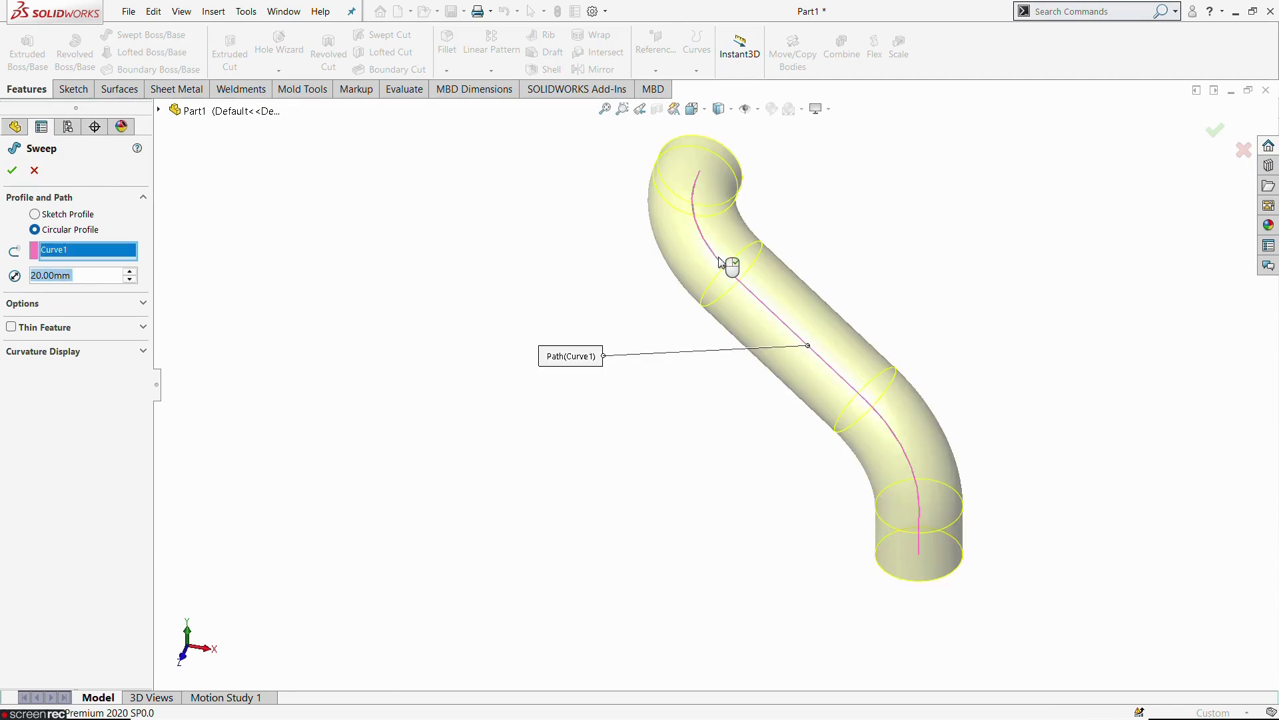
left_click(12, 170)
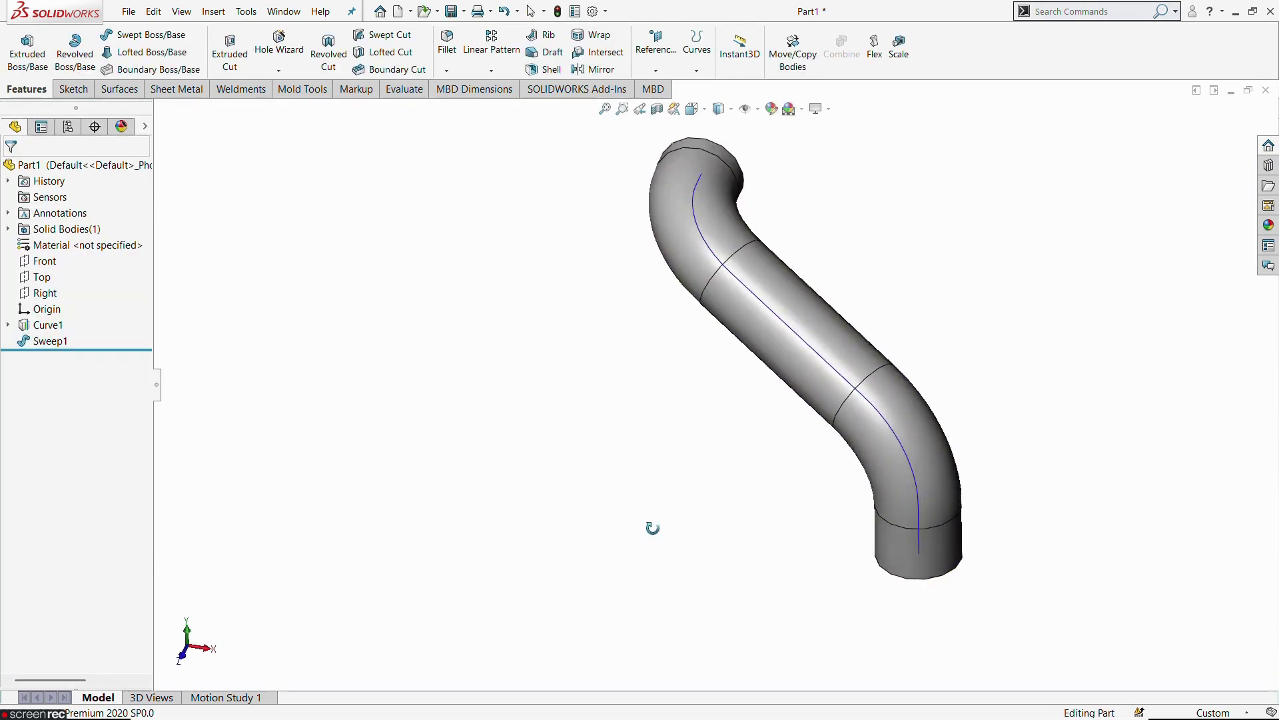
Step: Hollow out the pipe with a swept cut using a 15 mm circular profile along the projected curve
middle_click_drag(653, 526, 907, 513)
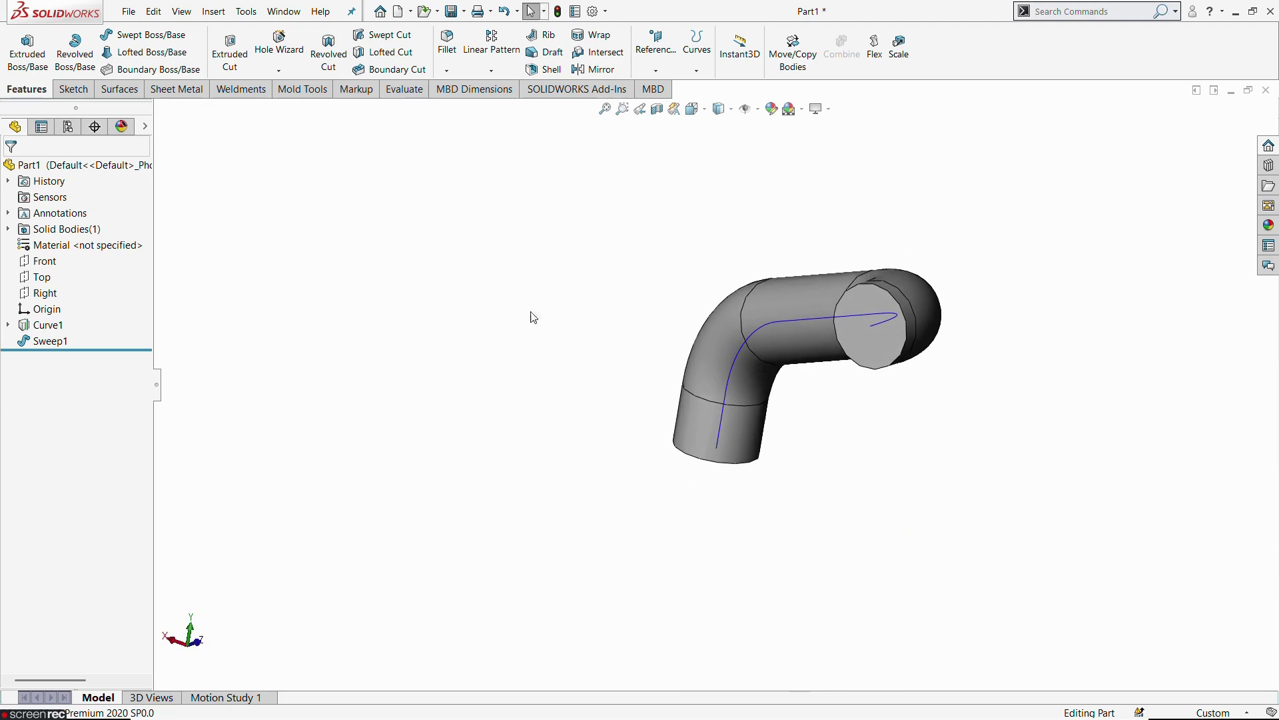
left_click(392, 36)
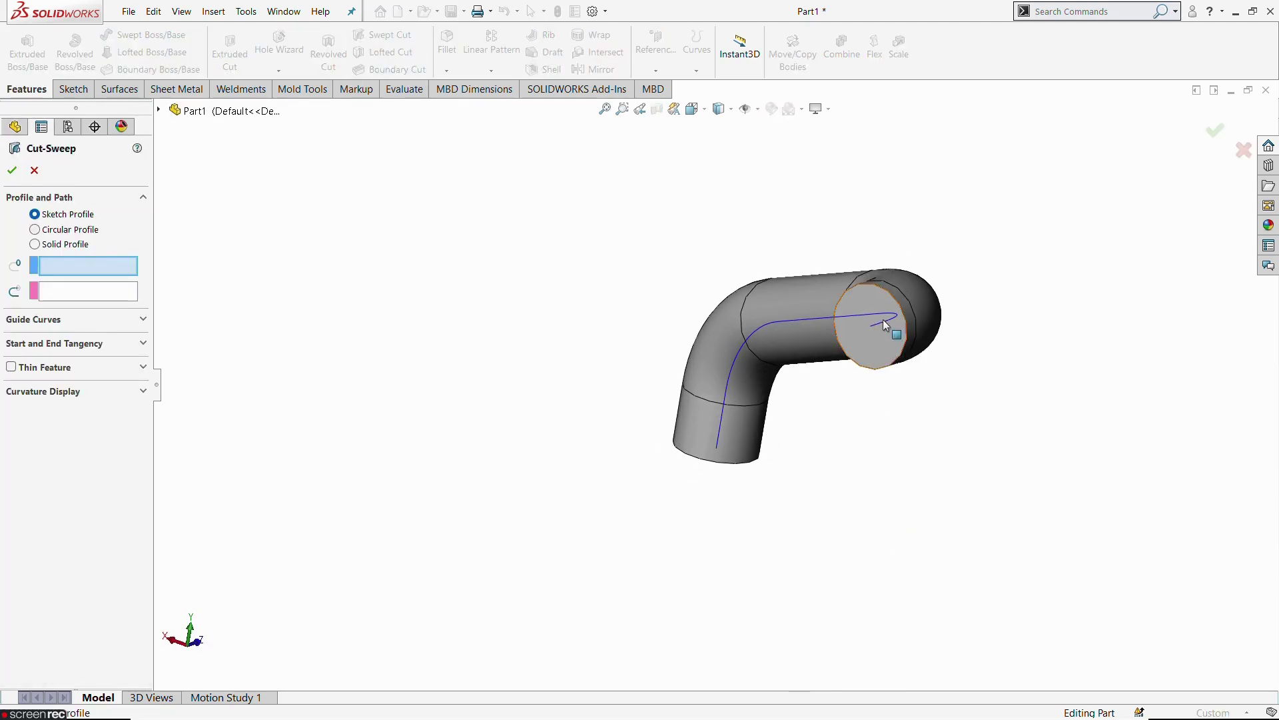
middle_click_drag(888, 335, 904, 430)
left_click(35, 229)
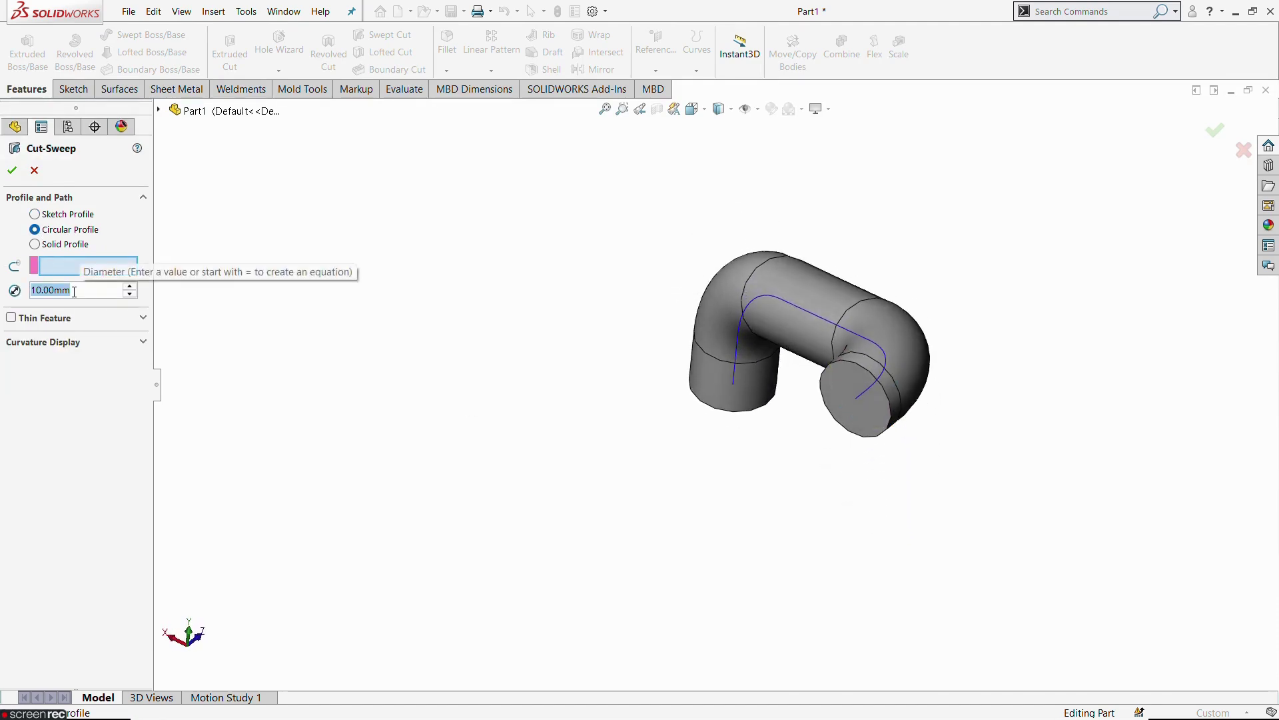
type("15")
key("Return")
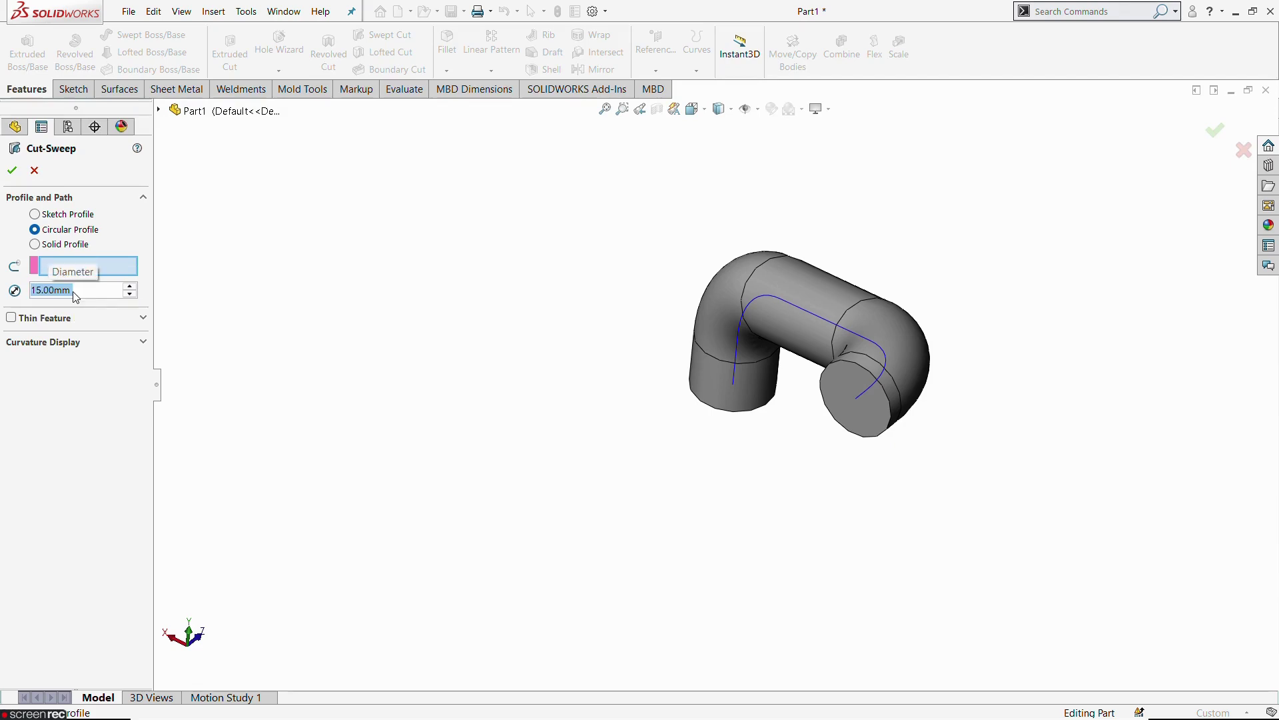
left_click(885, 361)
scroll(886, 366, "down", 3)
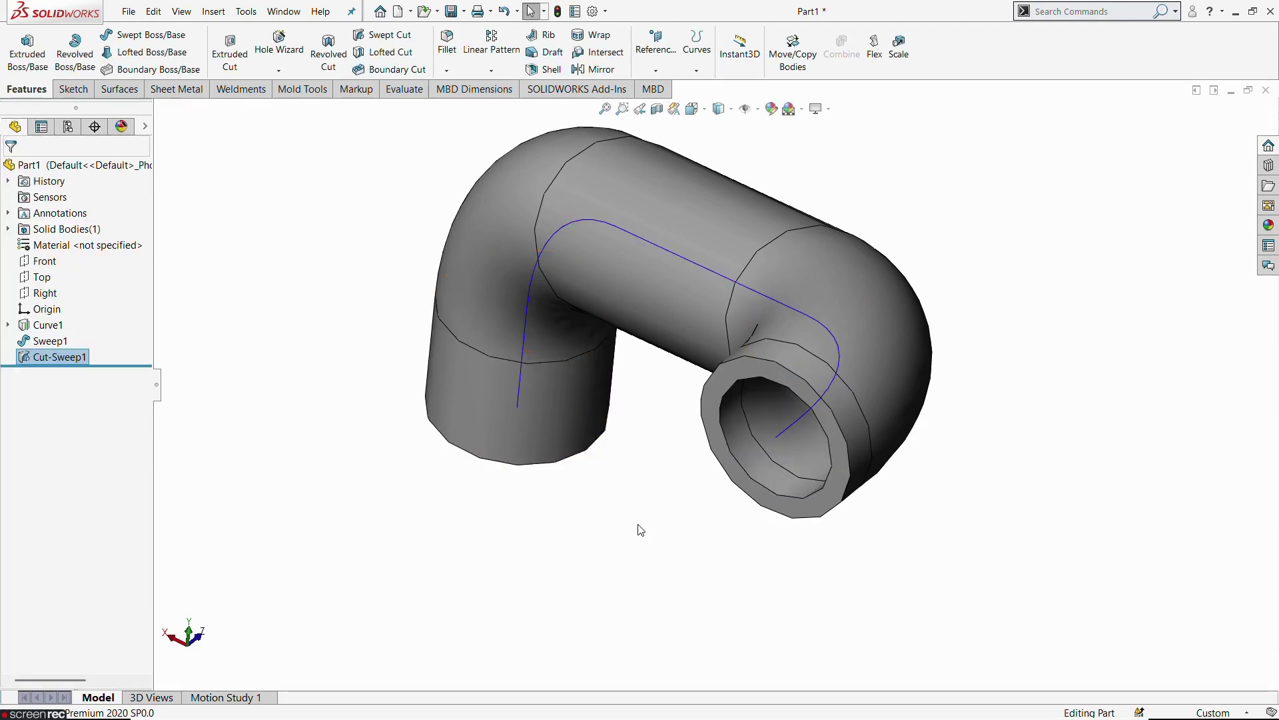
Step: Hide the projected path curve running through the pipe
scroll(643, 526, "up", 5)
left_click(720, 350)
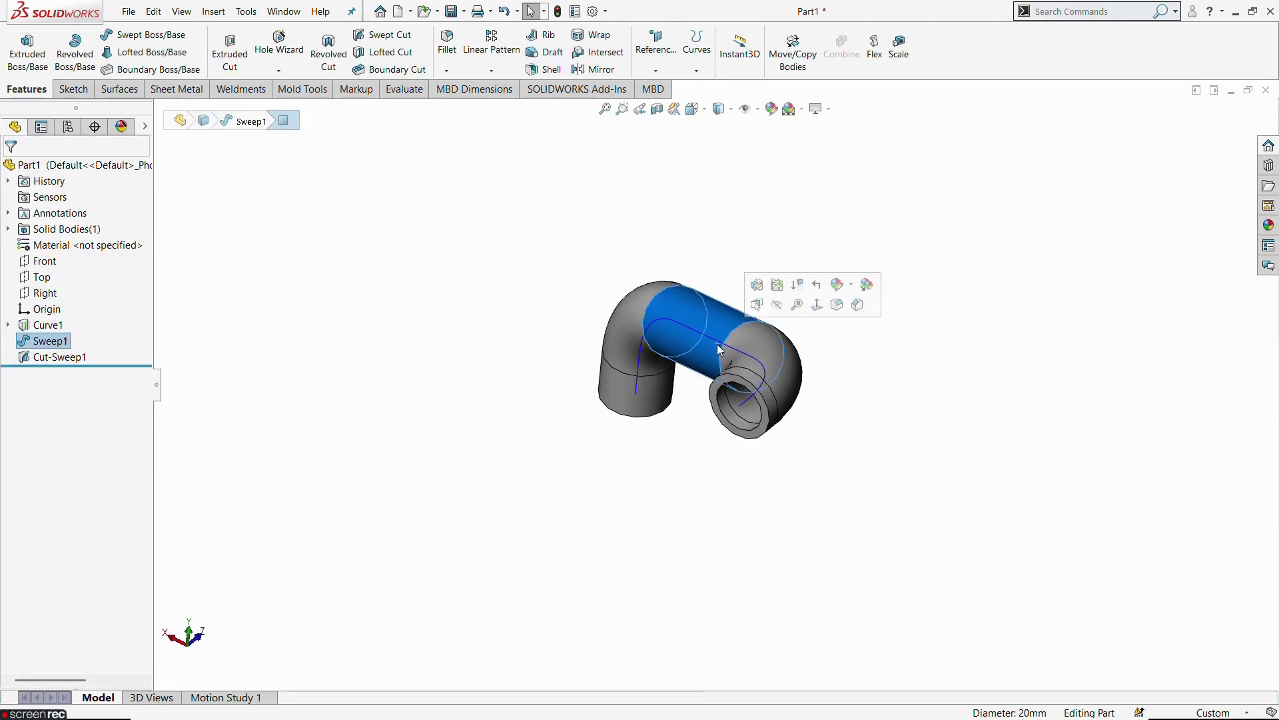
left_click(699, 333)
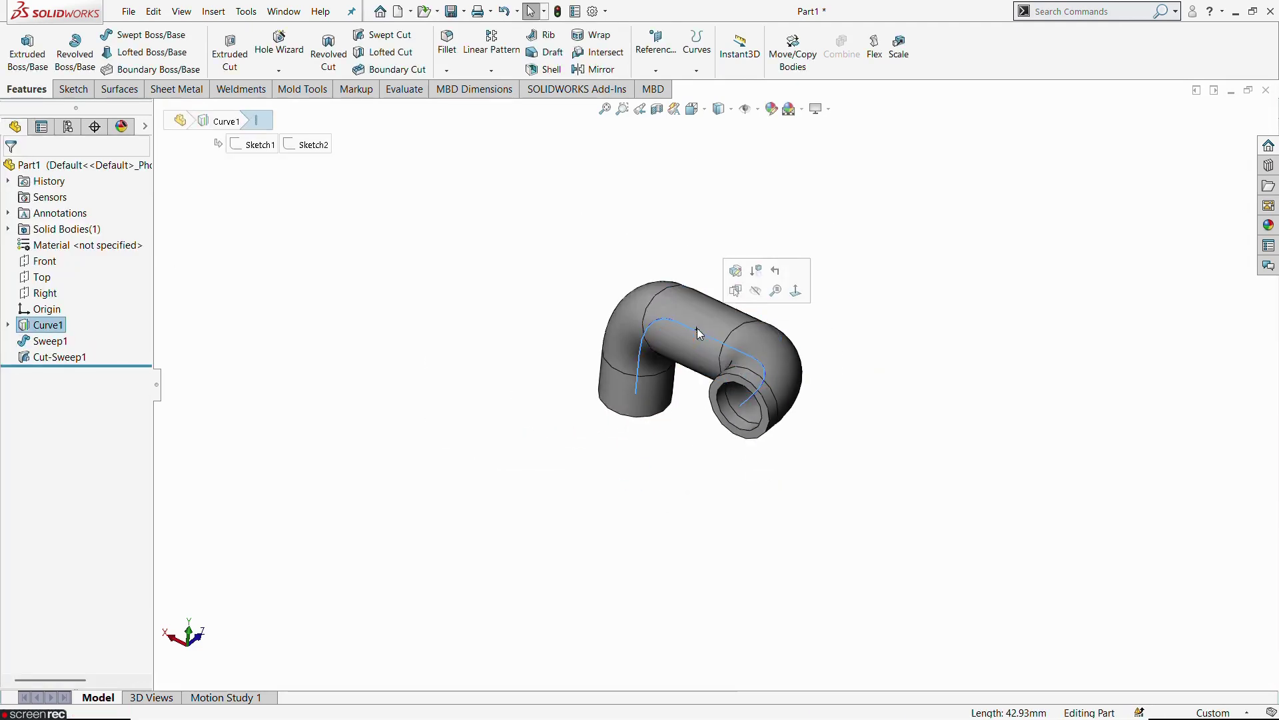
left_click(754, 297)
scroll(810, 394, "down", 3)
Step: Check the drawing, start a sketch on the annular end face of the pipe's 50 mm offset end, and view it face-on
key("alt+Tab")
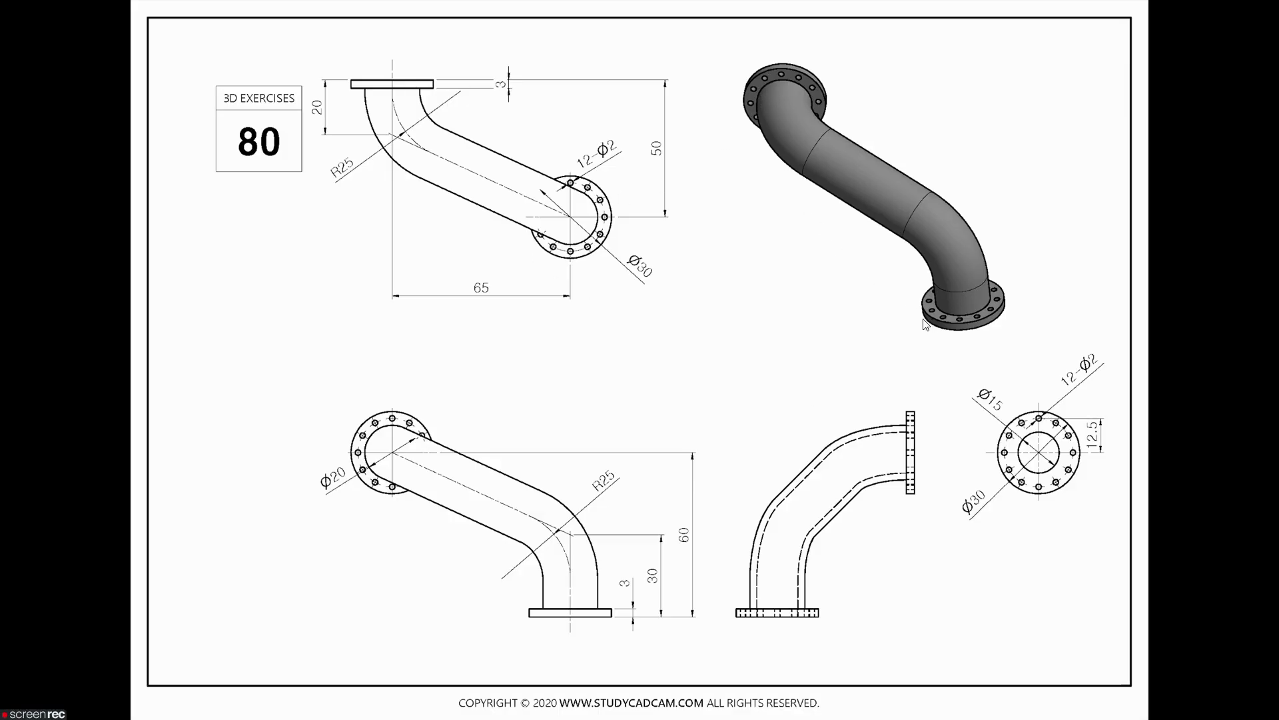
key("alt+Tab")
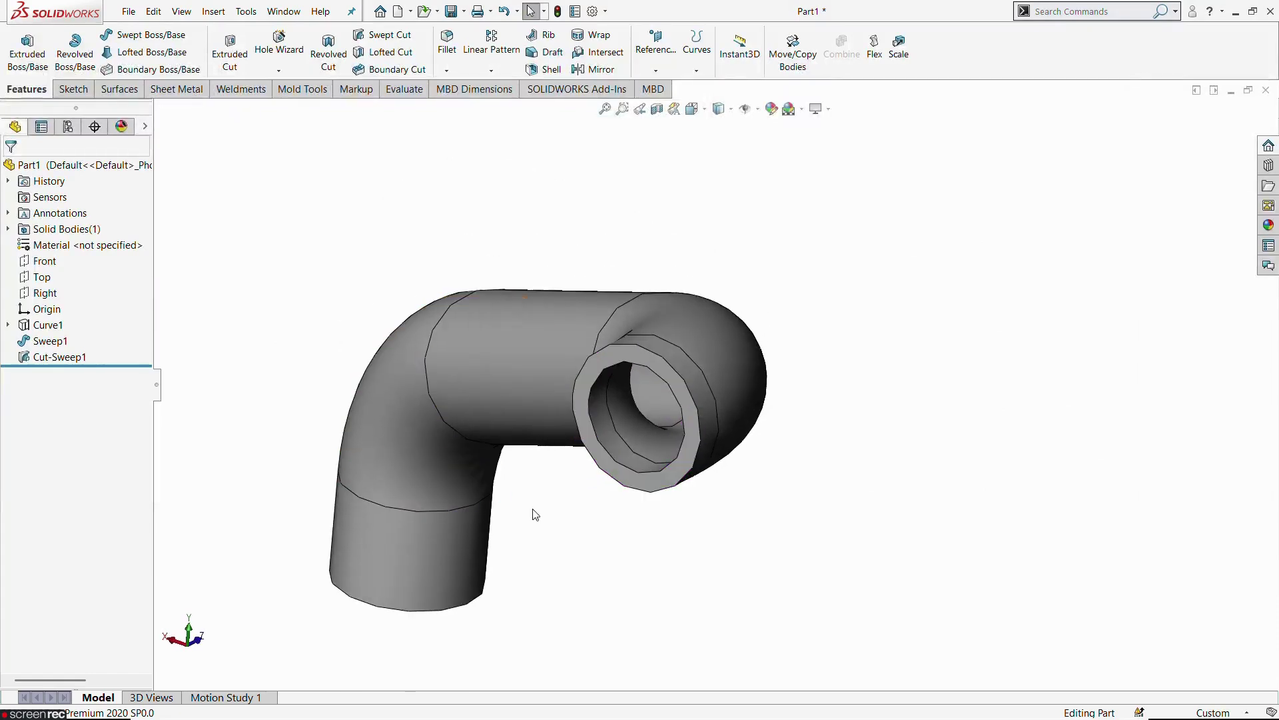
left_click(595, 371)
left_click(666, 329)
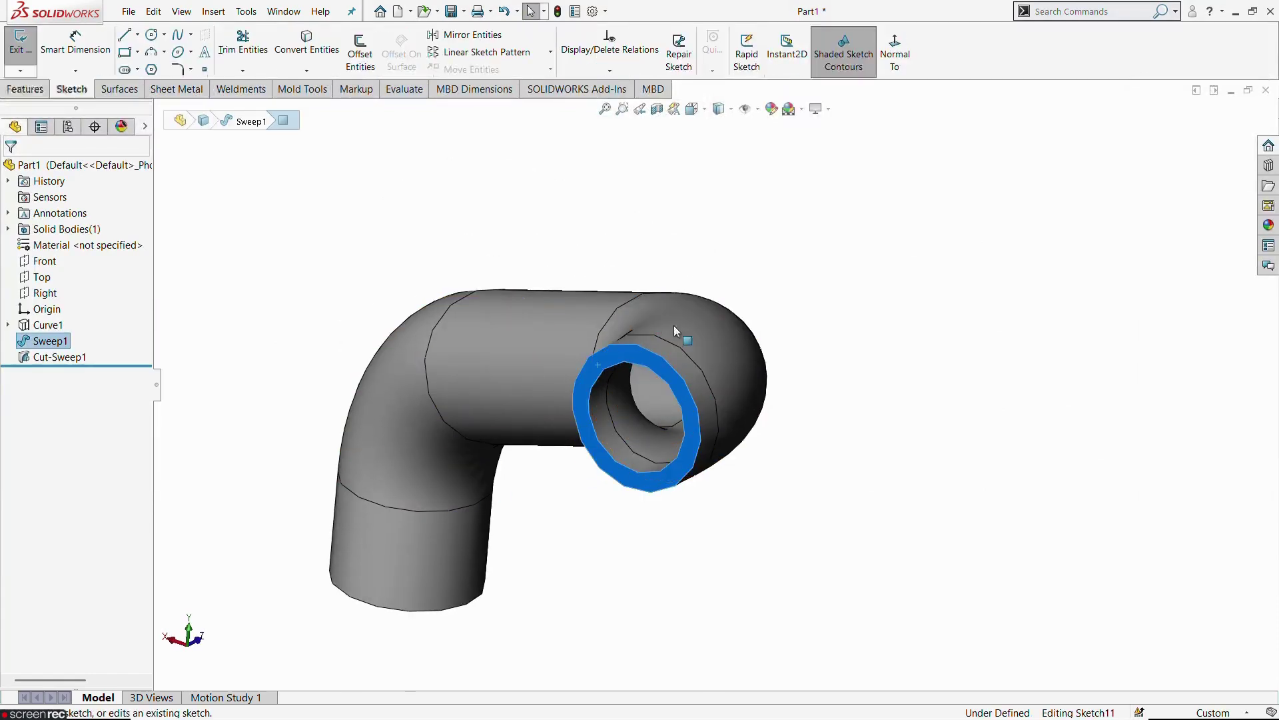
left_click(905, 41)
scroll(960, 371, "up", 4)
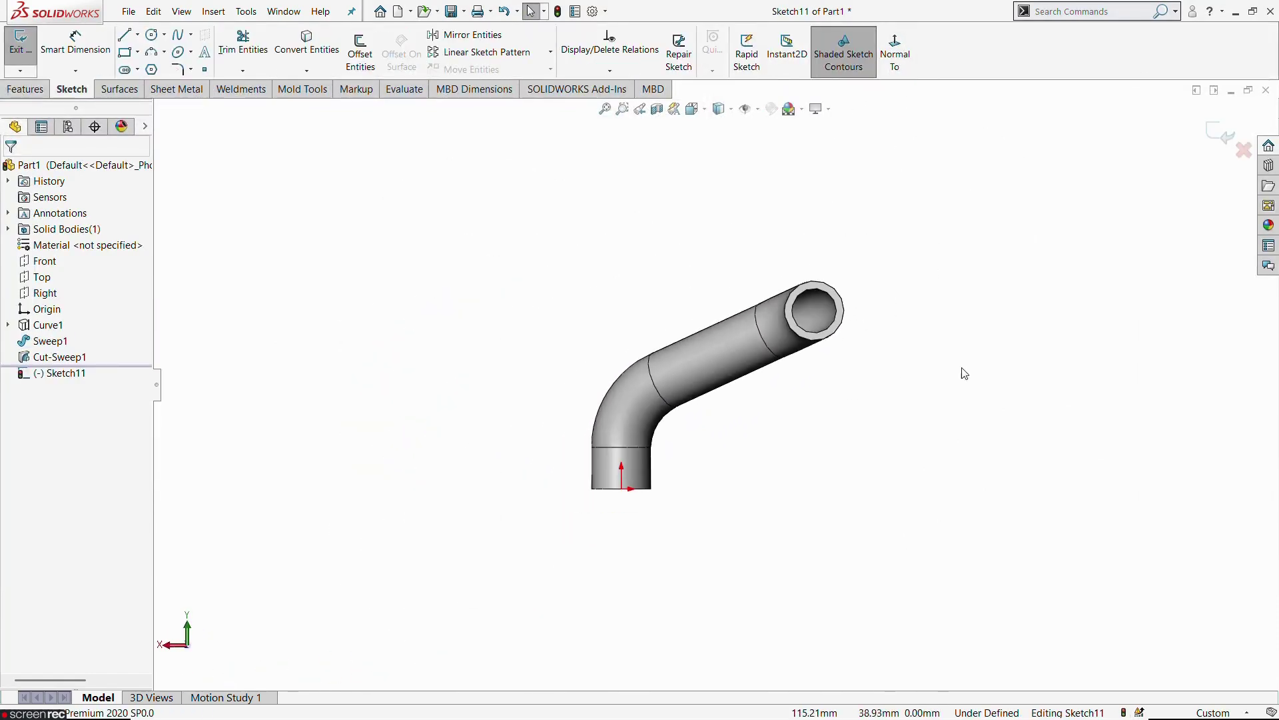
scroll(771, 326, "down", 8)
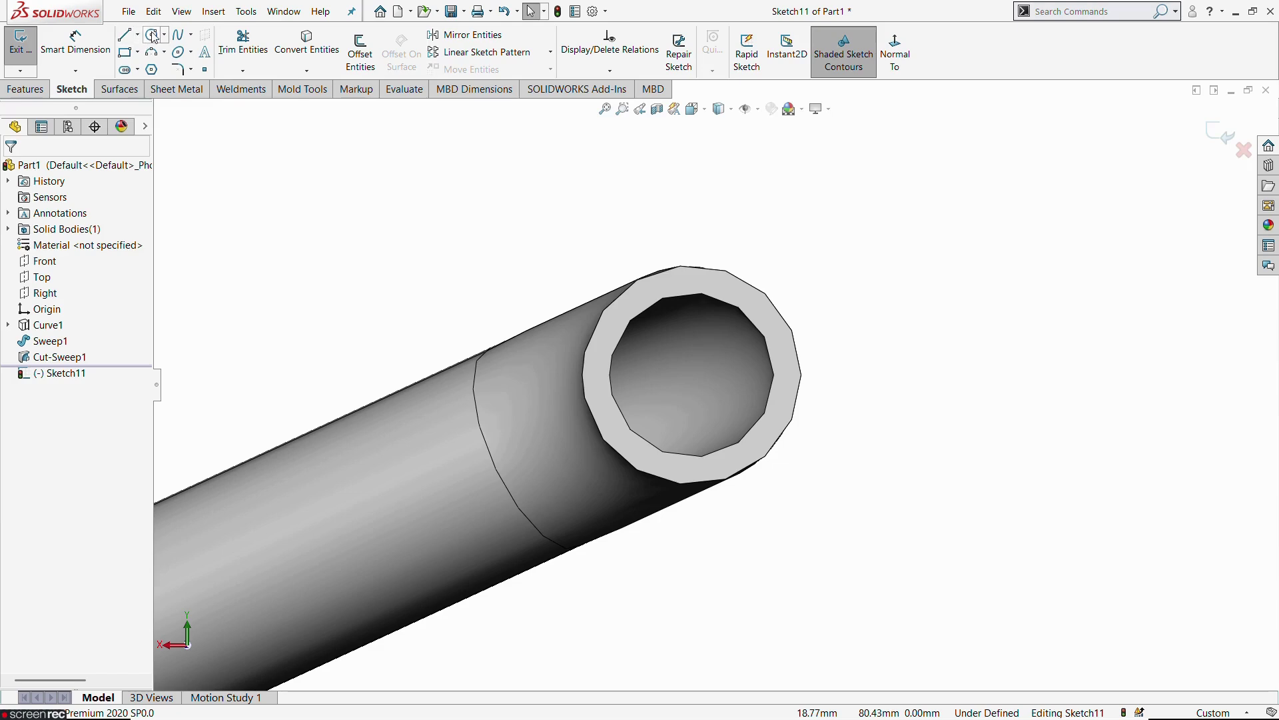
Step: Draw a circle about 32 mm in diameter around the pipe end, centred on the bore
left_click(153, 35)
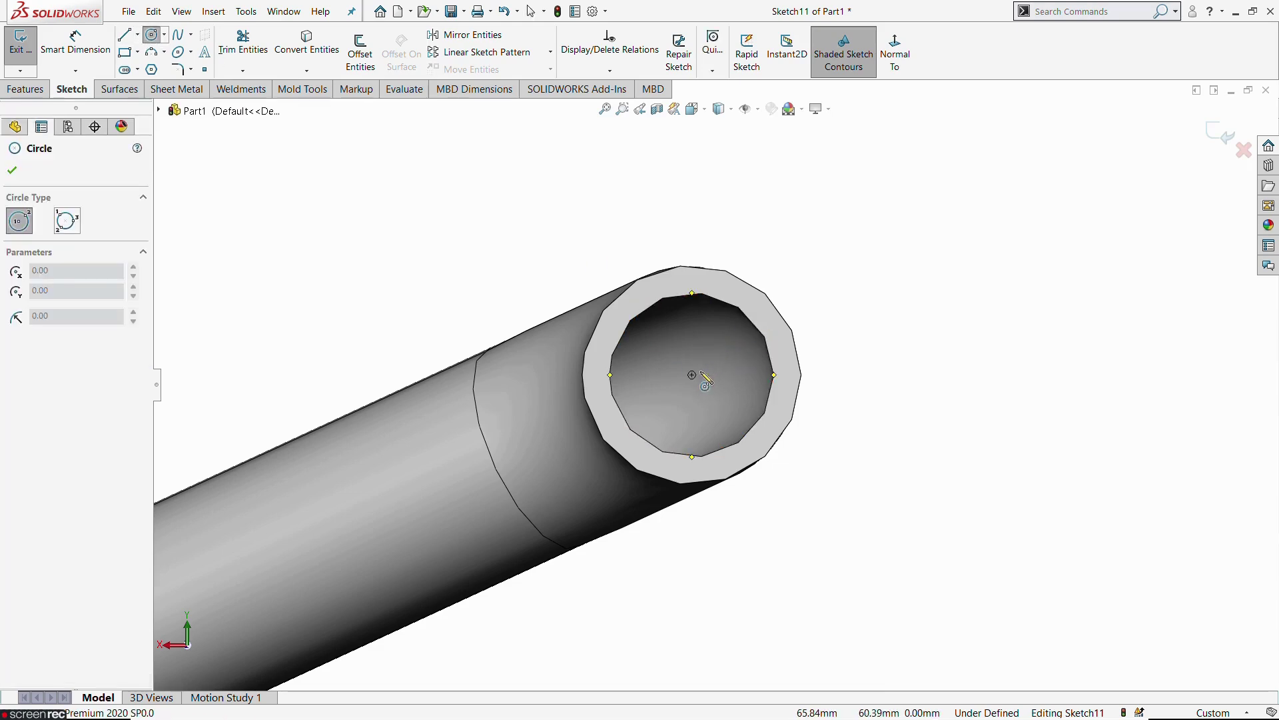
left_click(692, 375)
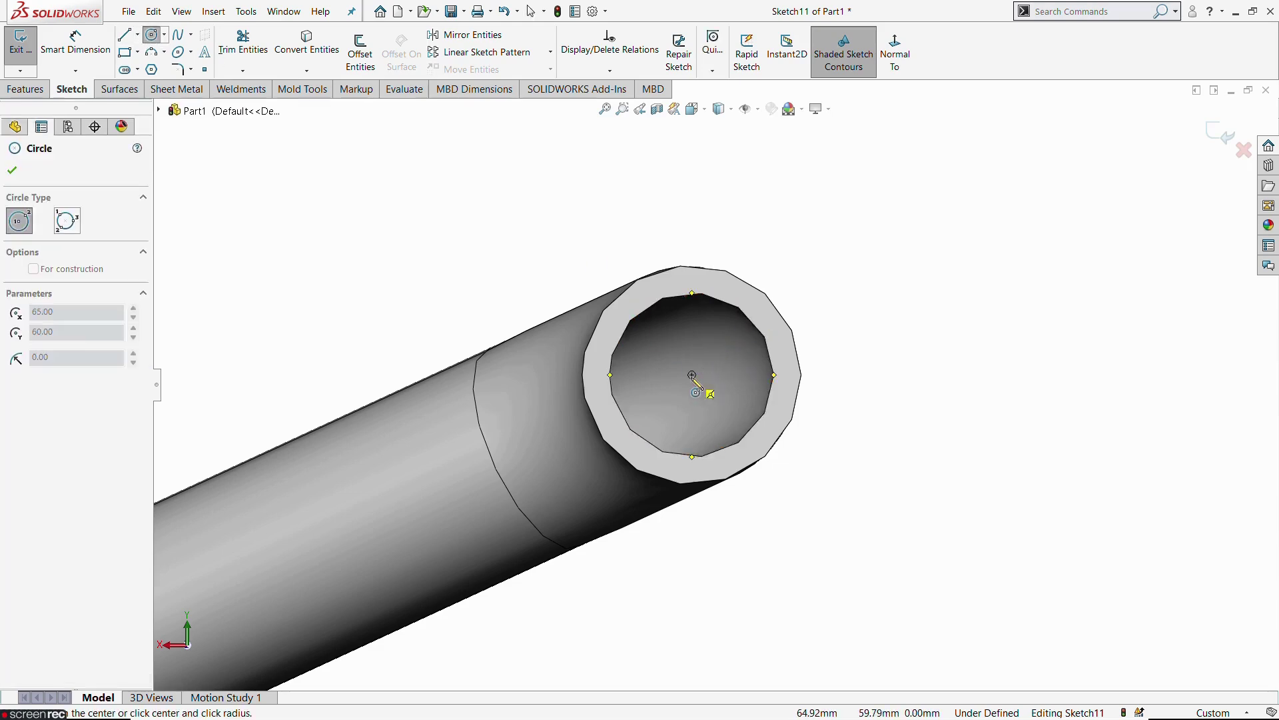
left_click(816, 512)
key("Escape")
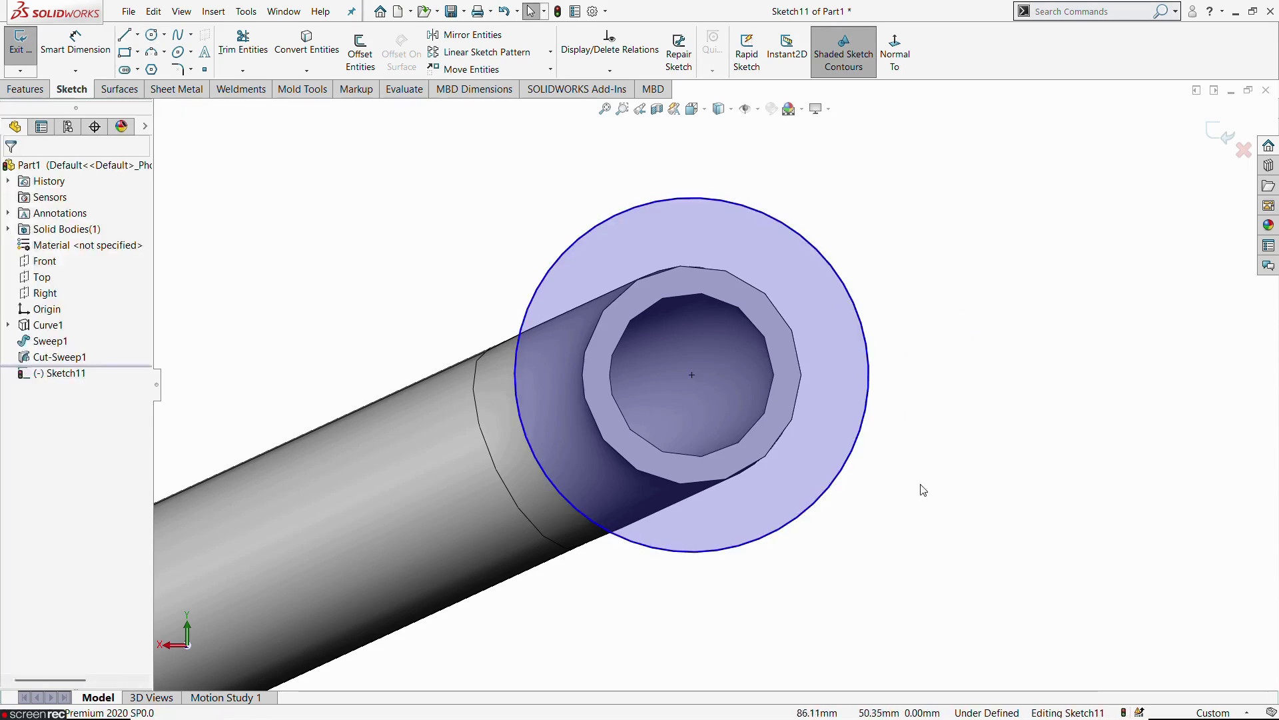
Step: Consult the drawing and dimension the outer flange circle to a diameter of 30 mm
left_click(93, 53)
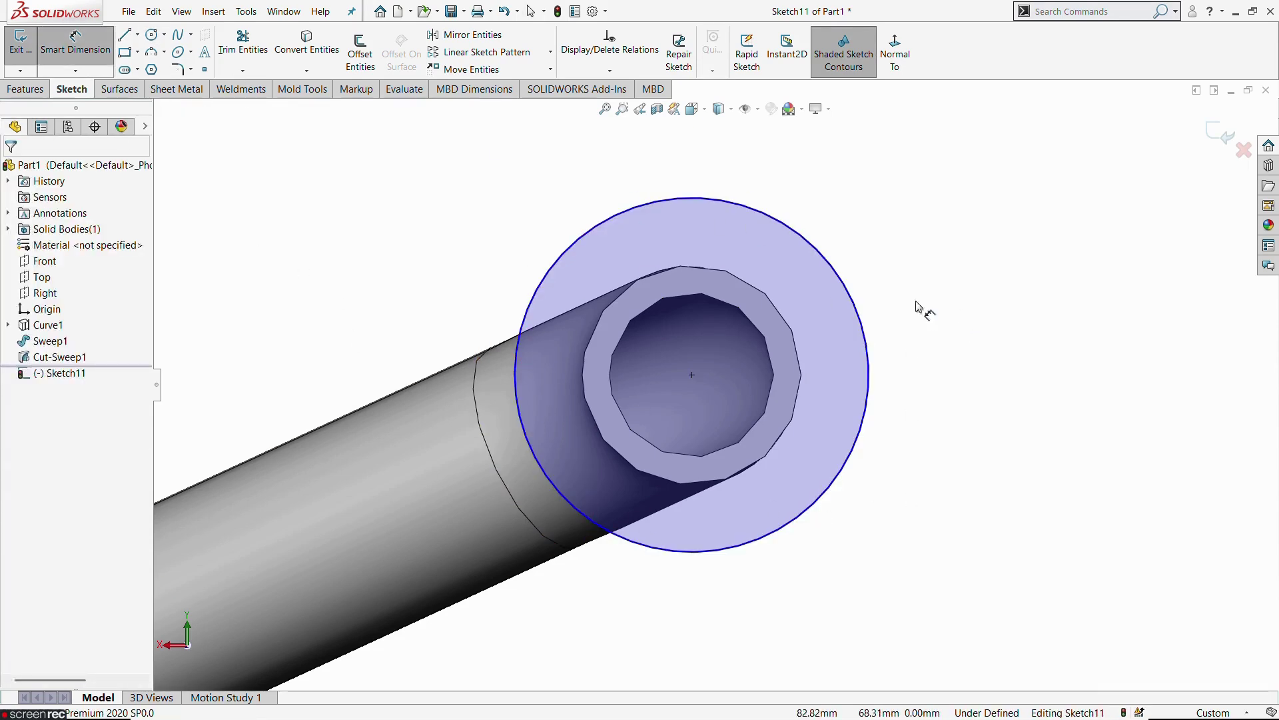
left_click(864, 354)
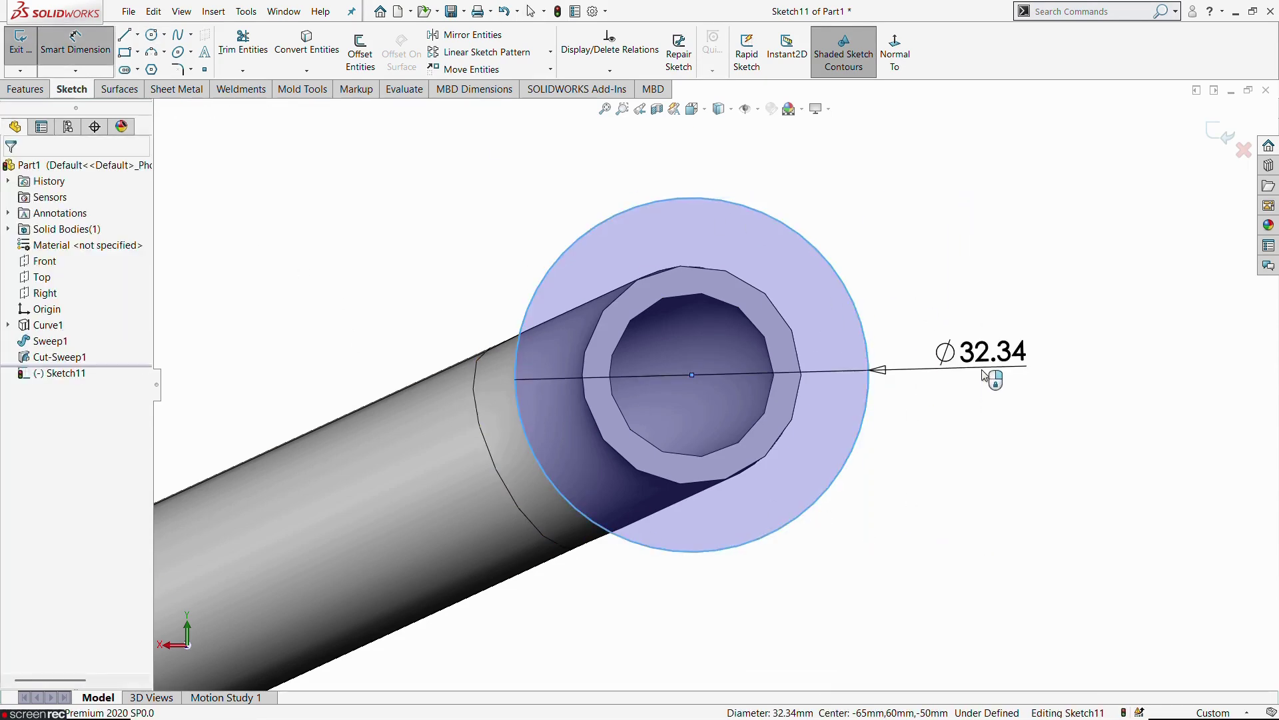
left_click(986, 373)
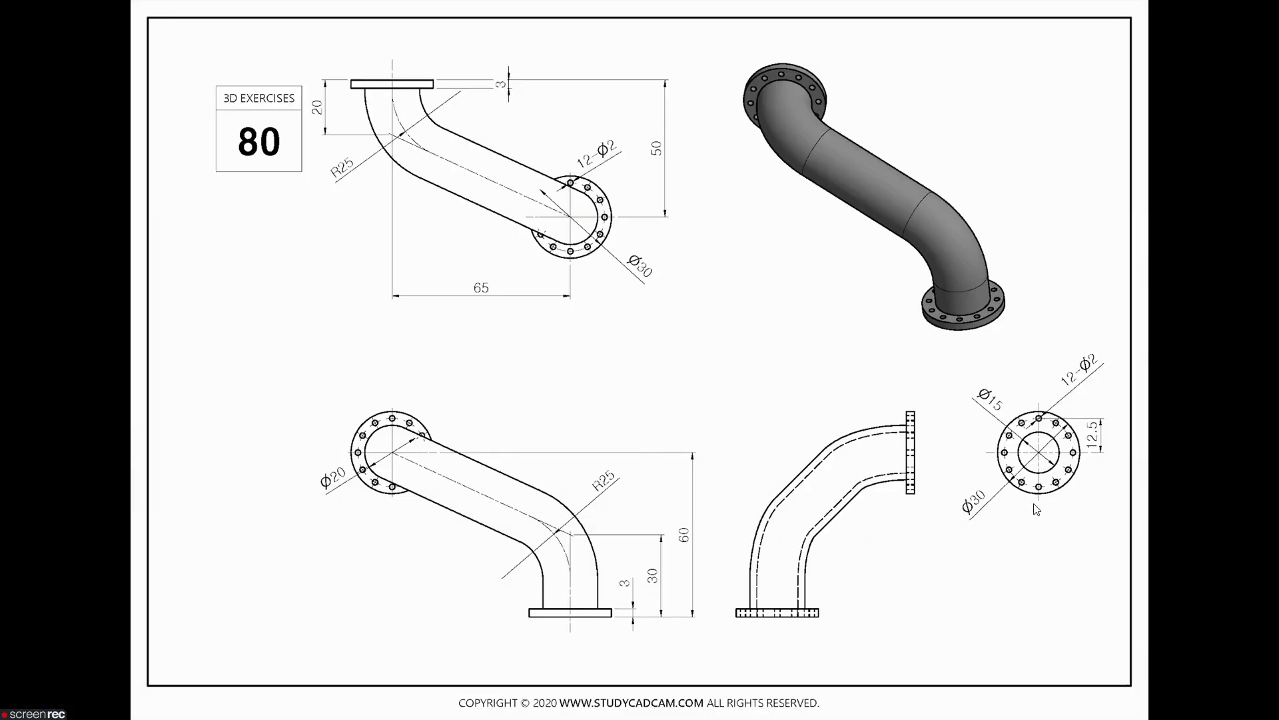
key("alt+Tab")
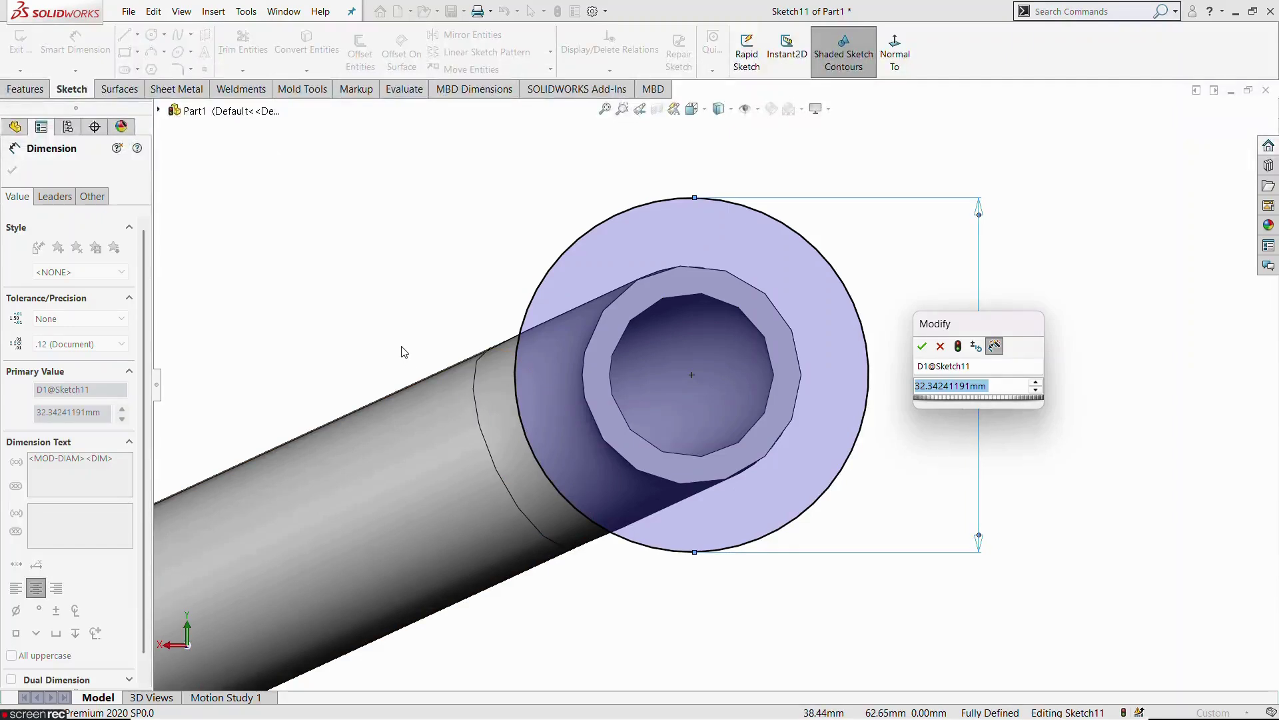
type("30")
key("Return")
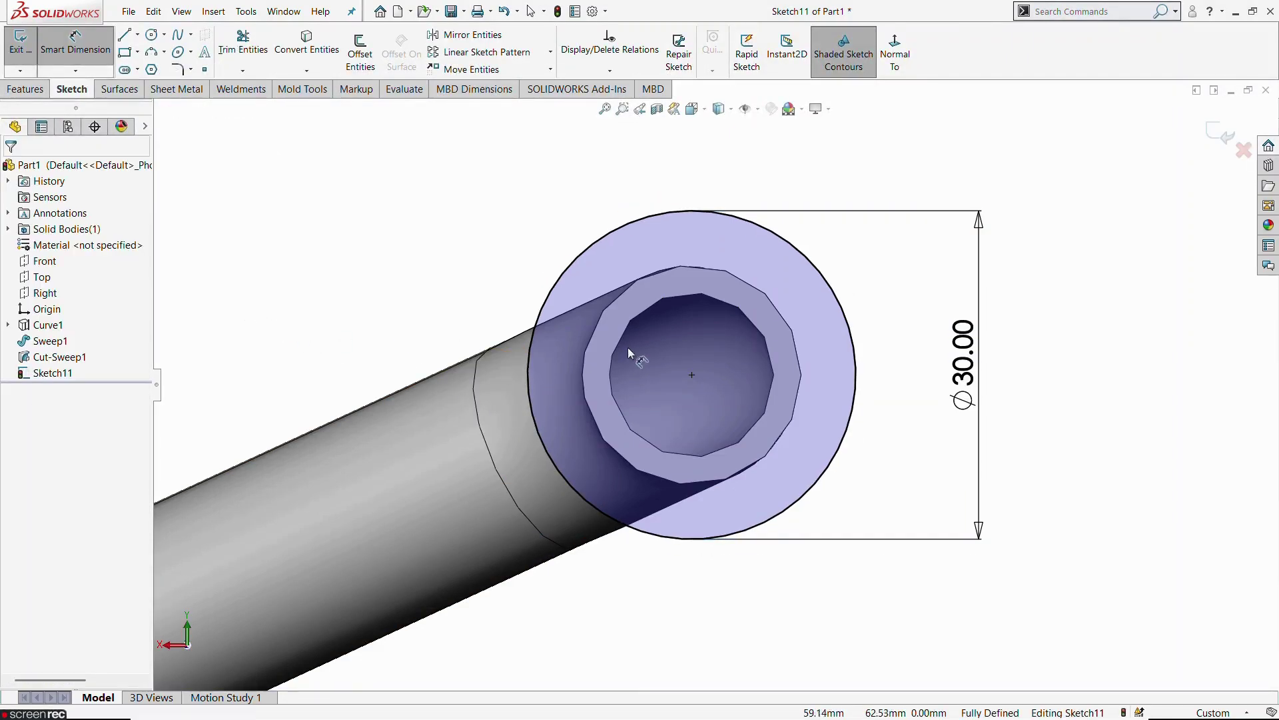
key("Escape")
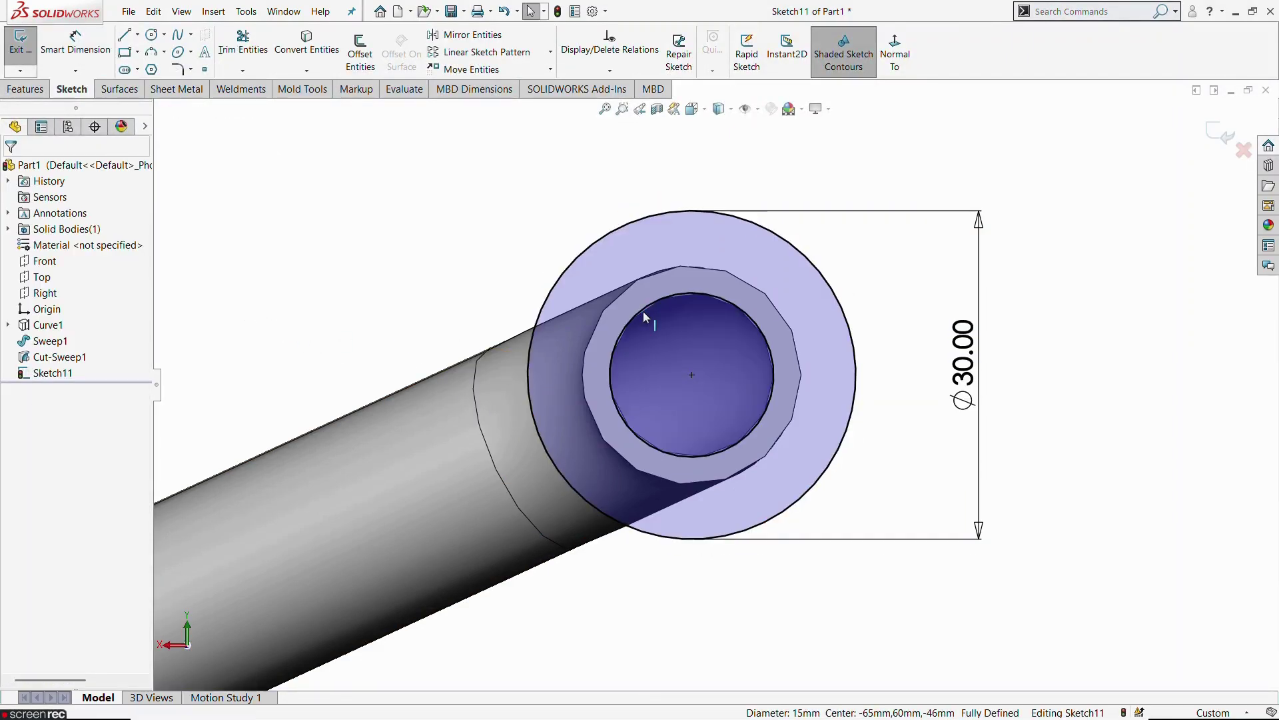
Step: Delete the converted bore circle and convert the pipe's inner edge into the flange sketch again
left_click(644, 313)
key("Delete")
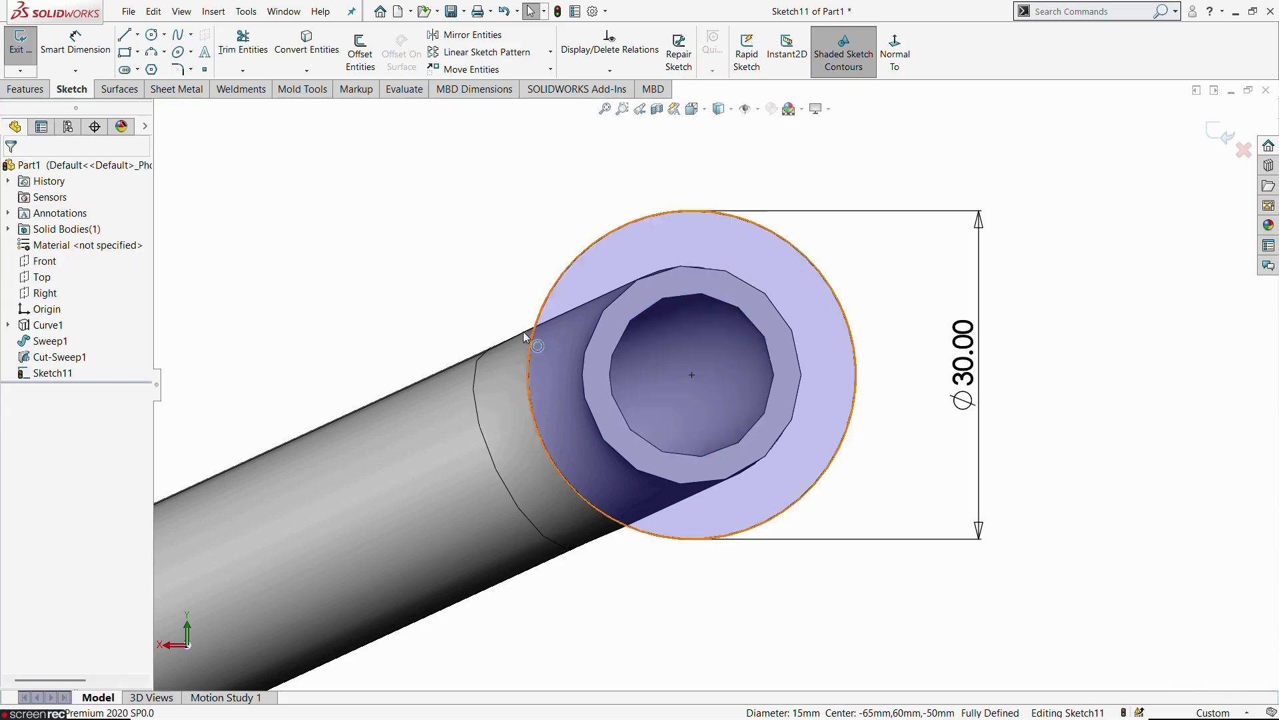
left_click(306, 41)
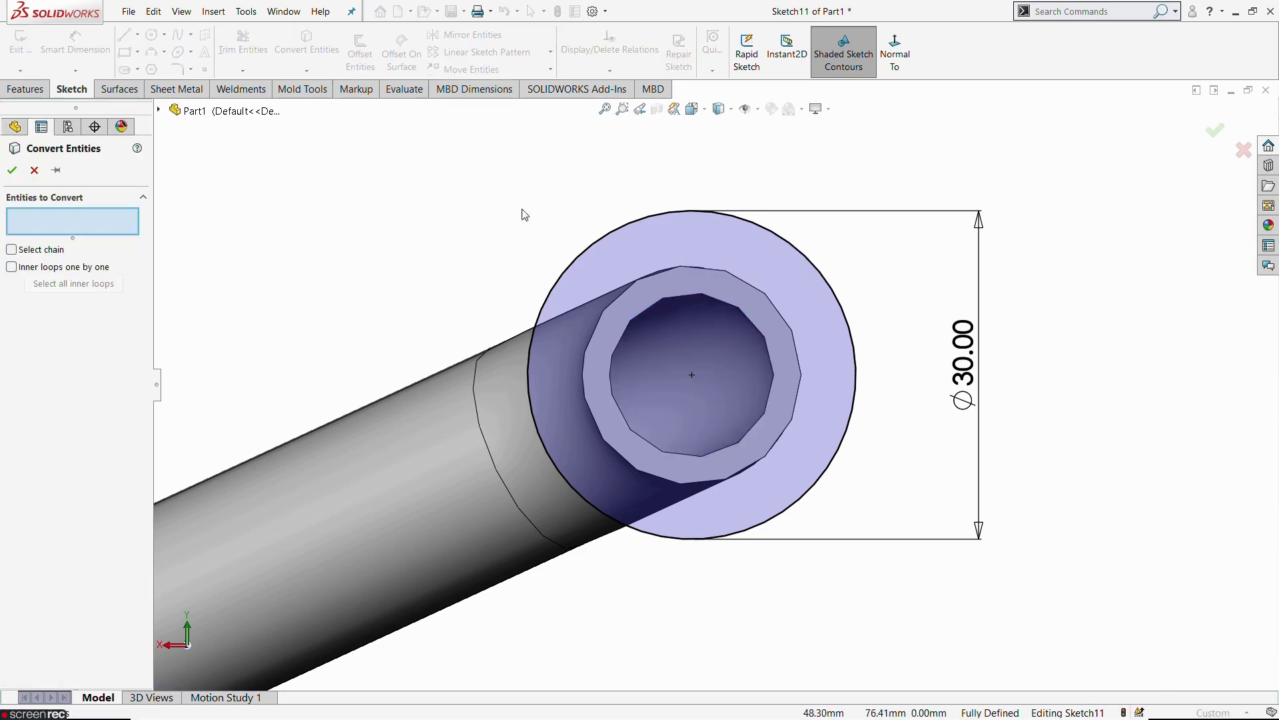
left_click(651, 315)
key("Return")
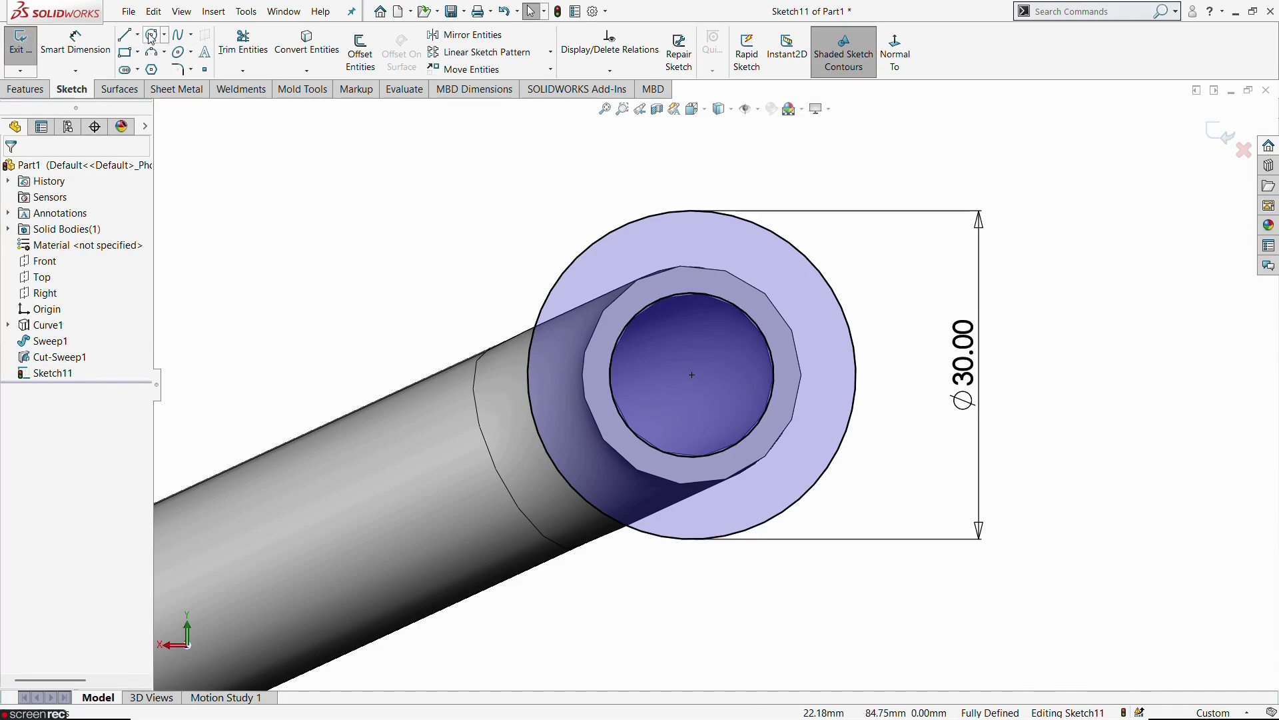
Step: Check the drawing and draw a concentric circle about 23 mm in diameter between the bore and the flange outline
key("alt+Tab")
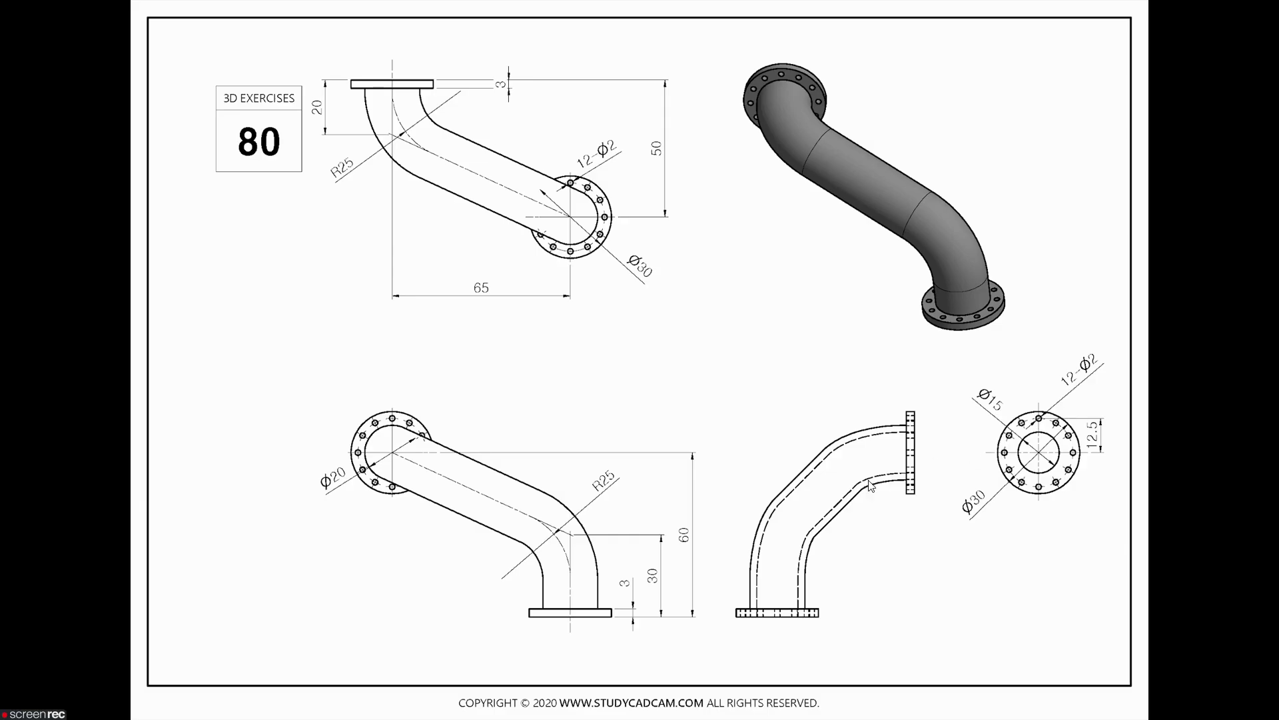
key("alt+Tab")
left_click(152, 34)
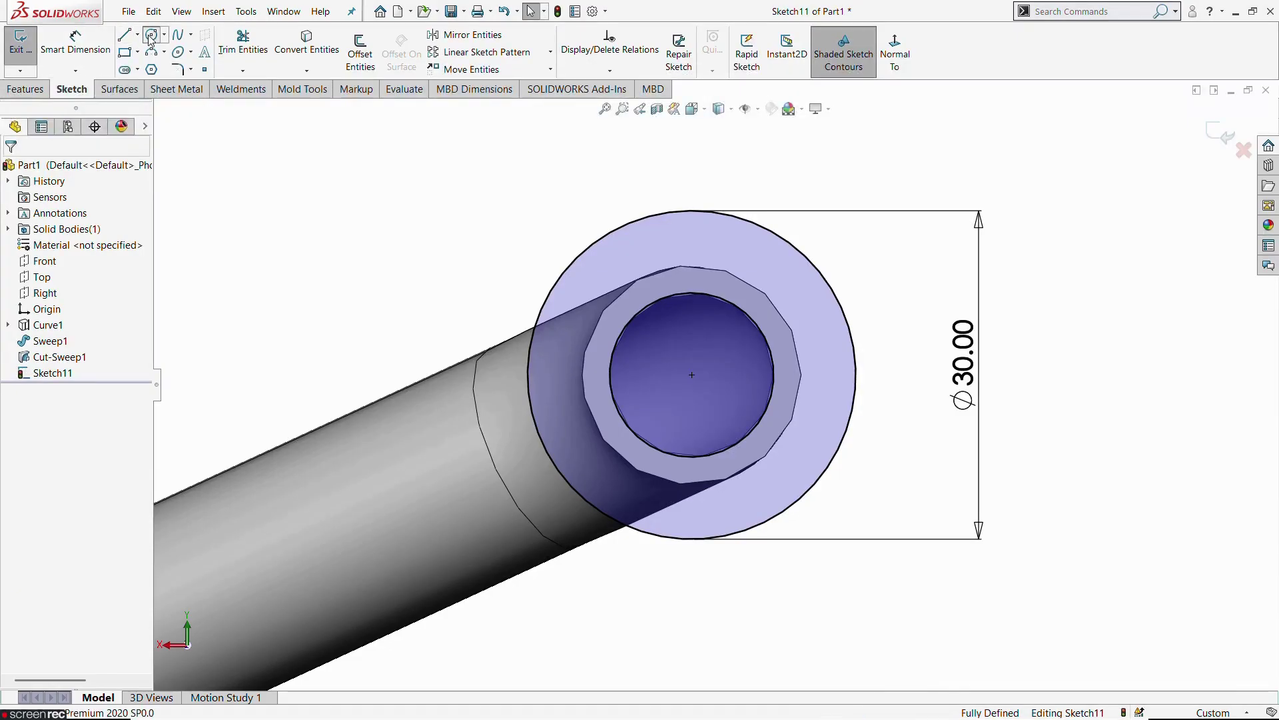
left_click(692, 375)
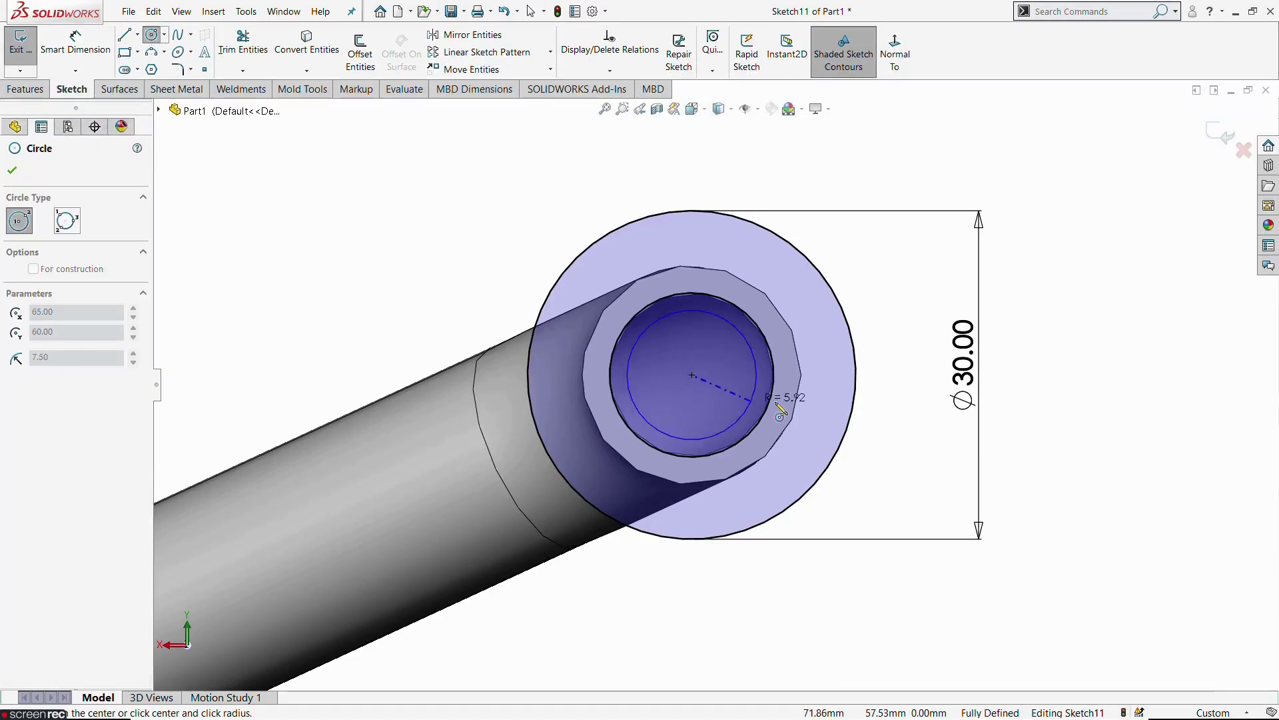
left_click(816, 396)
key("Escape")
Step: Dimension the middle concentric circle to a diameter of 25 mm
left_click(75, 42)
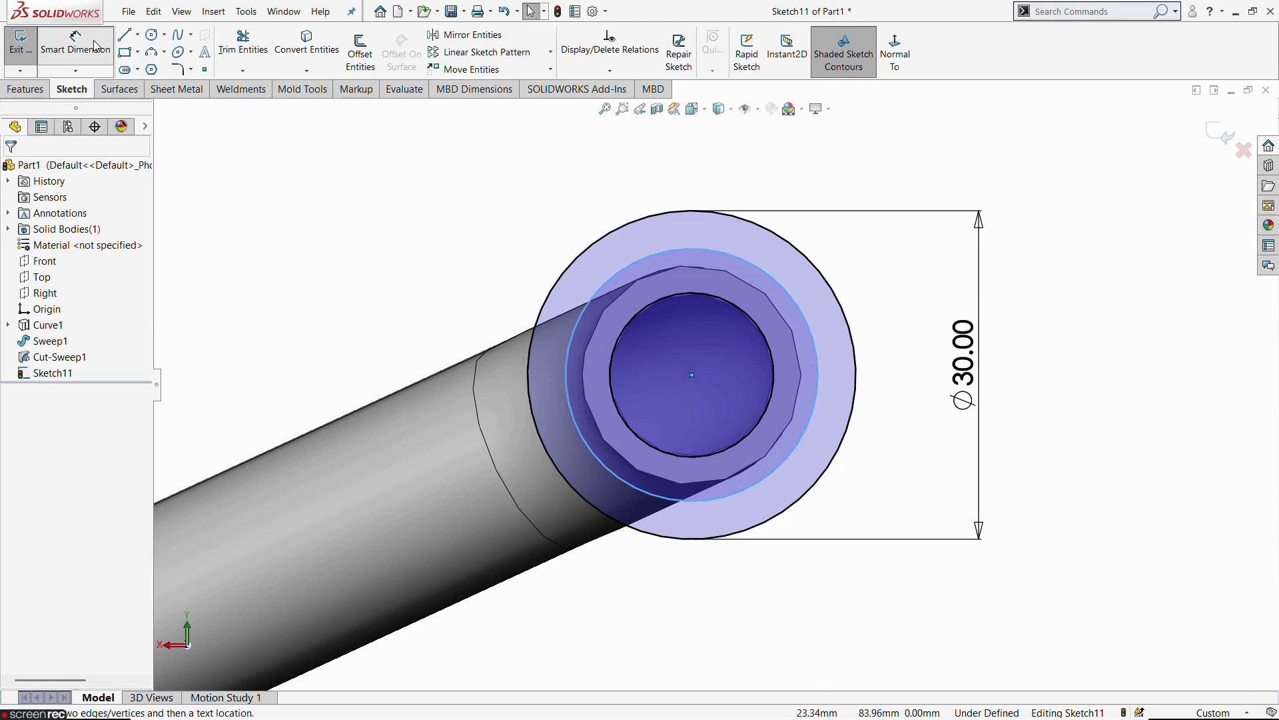
left_click(816, 332)
left_click(939, 270)
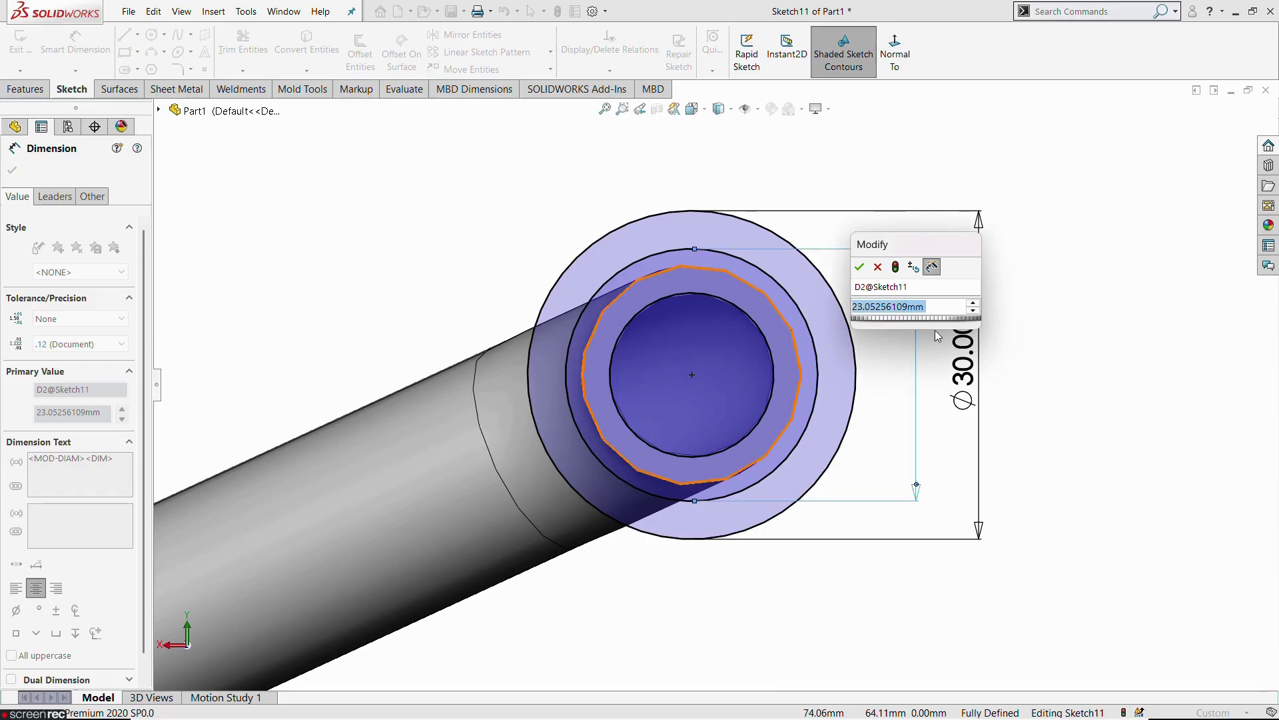
type("25")
key("Return")
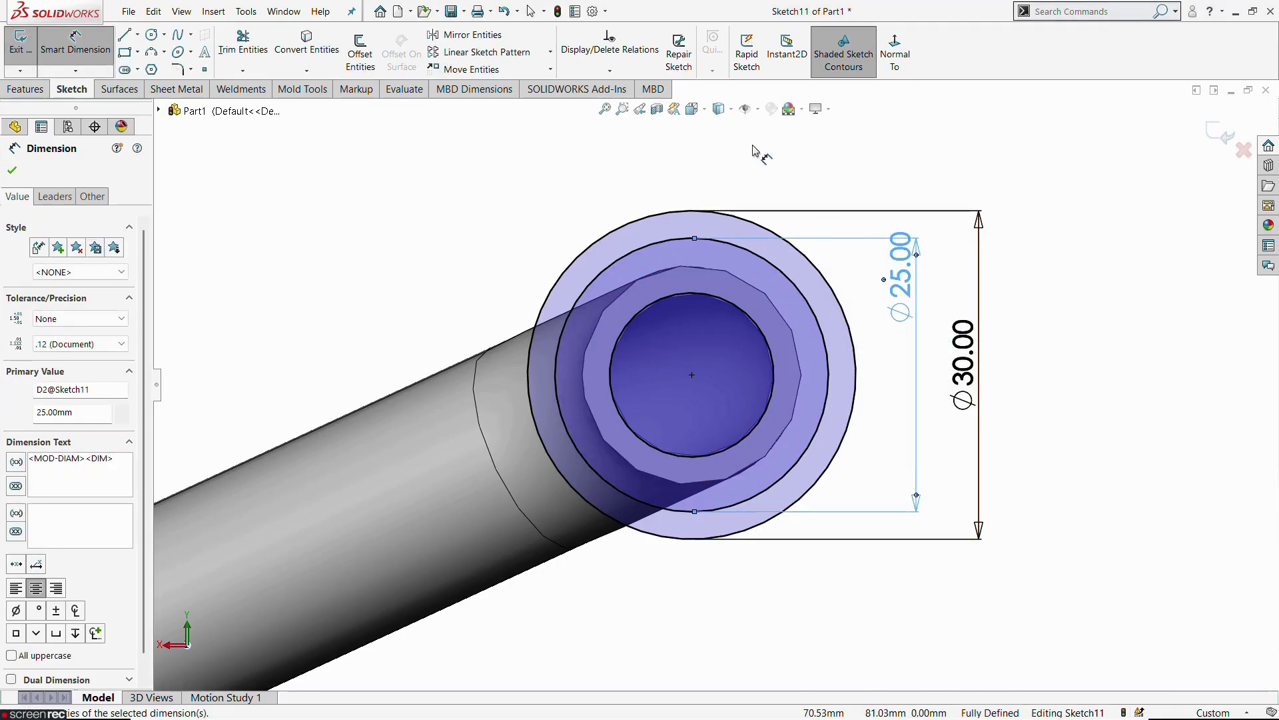
Step: Convert the 25 mm circle in the flange sketch to construction geometry
left_click(753, 155)
left_click(677, 239)
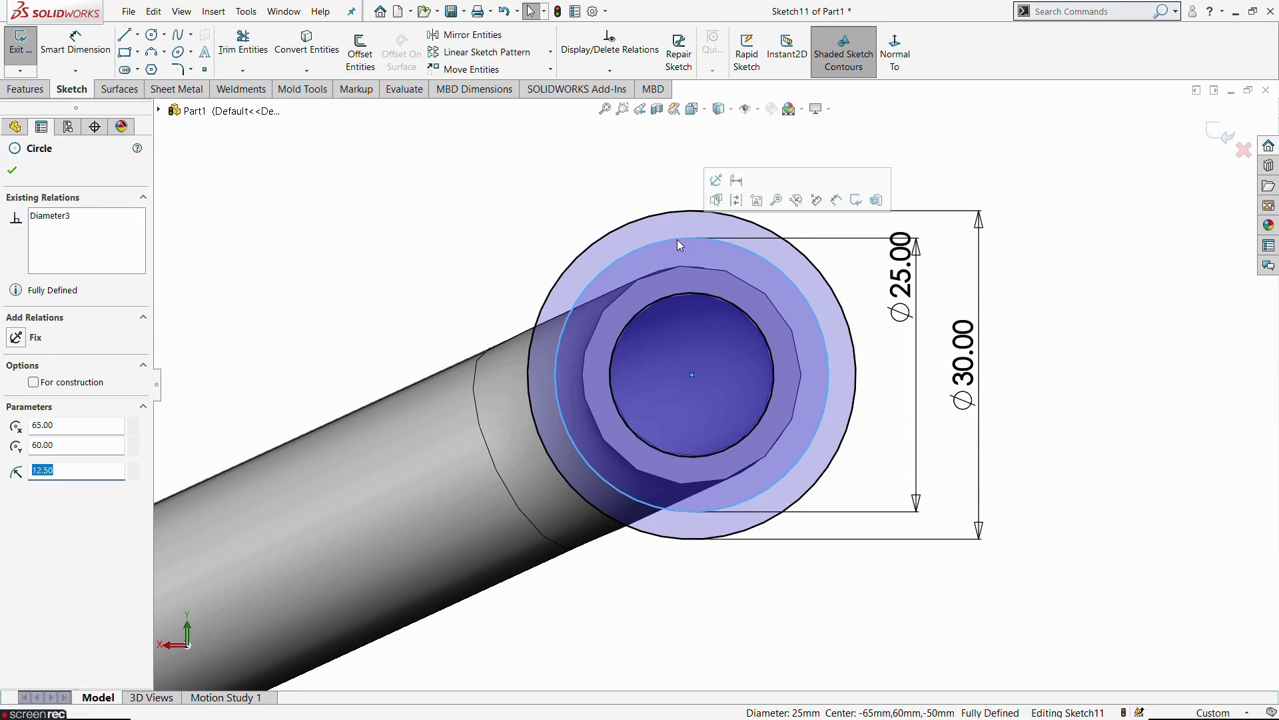
left_click(736, 202)
key("Escape")
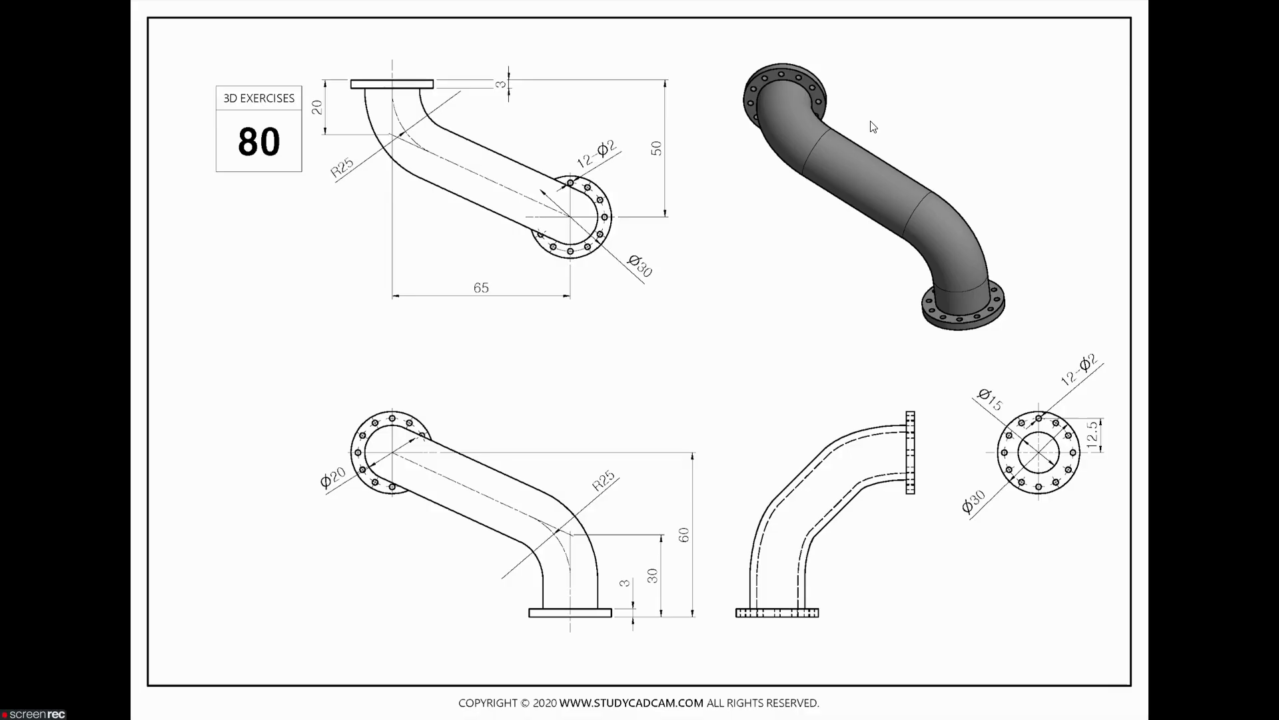
Step: Draw a small hole circle about 2.2 mm in diameter, centred on the topmost point of the construction circle
key("alt+Tab")
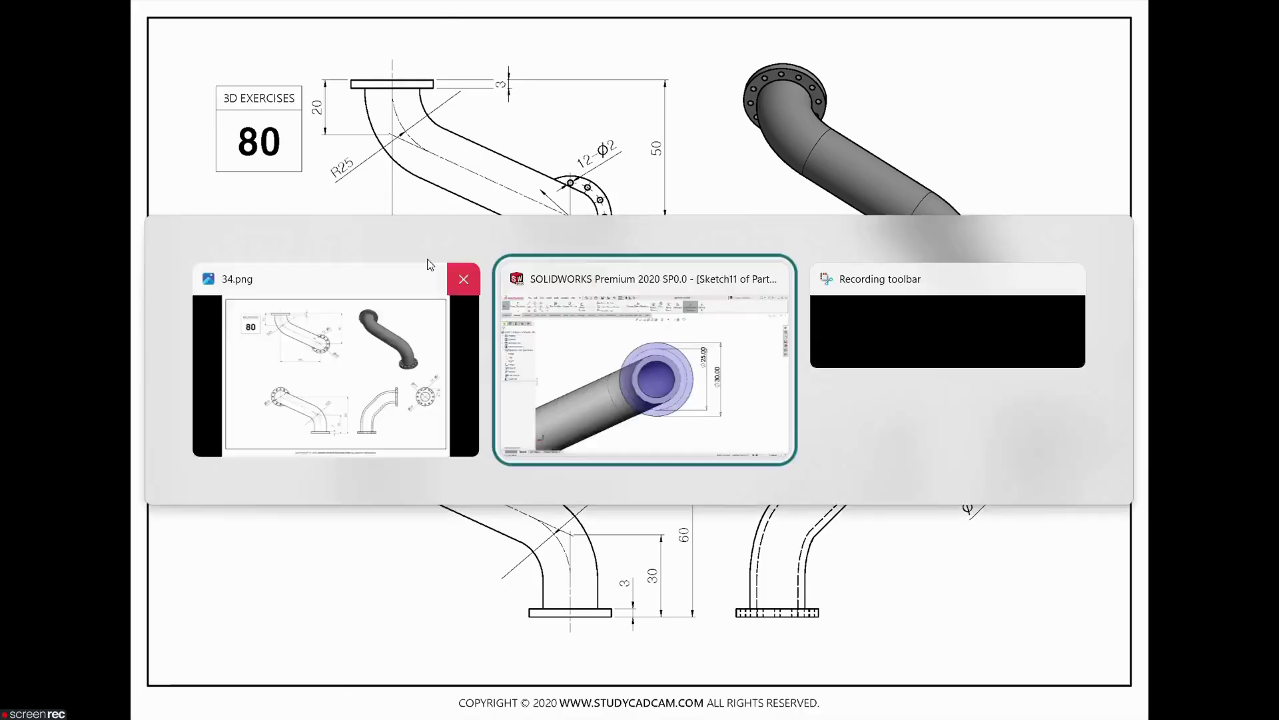
left_click(152, 34)
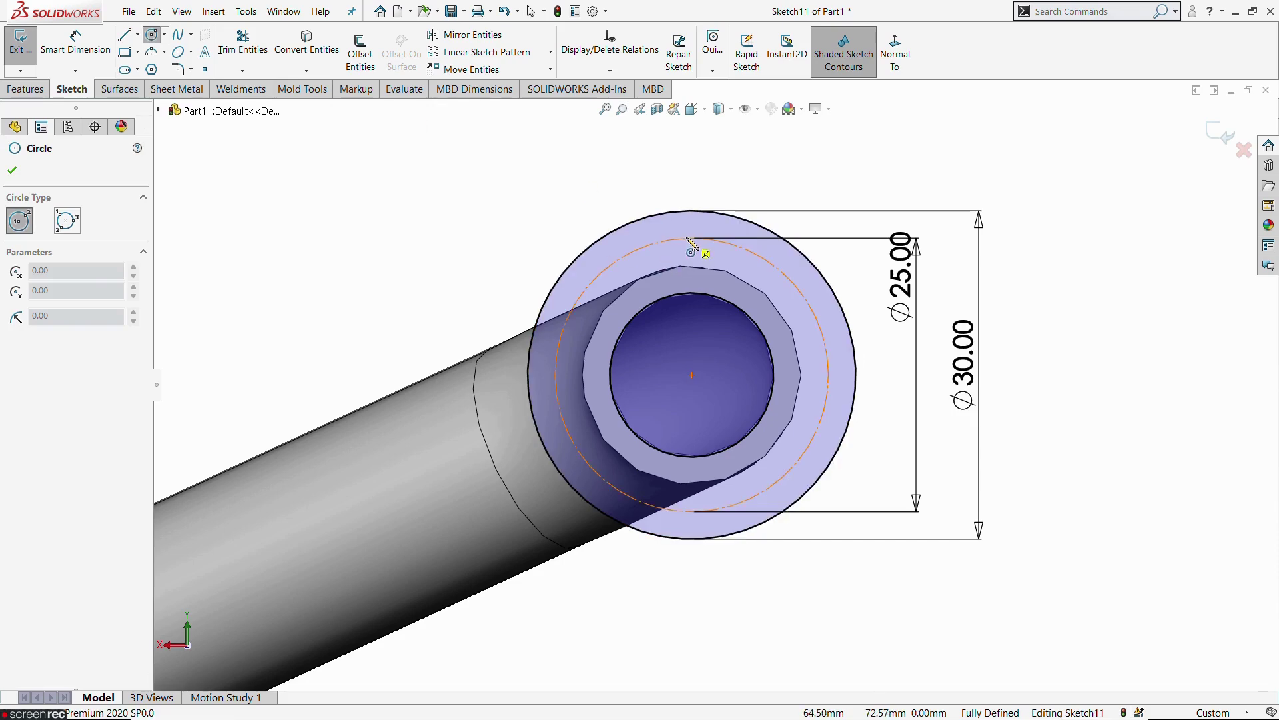
left_click(693, 238)
left_click(700, 248)
key("Escape")
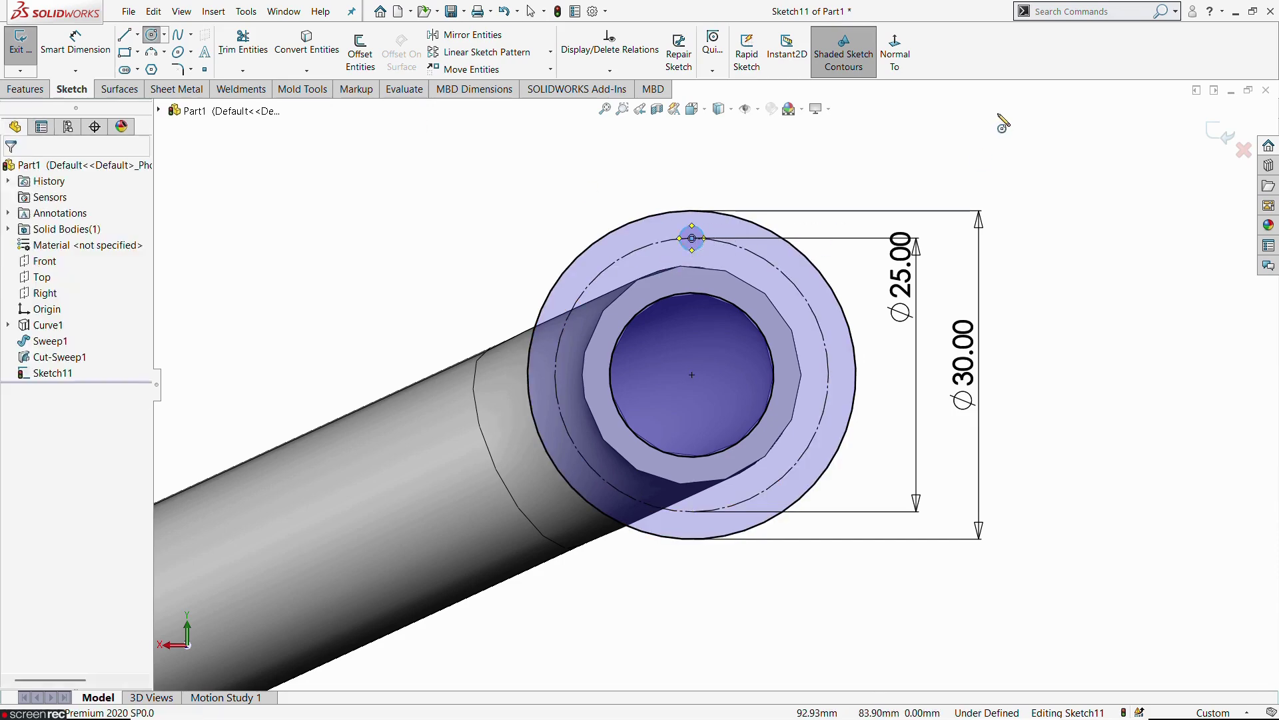
Step: Check the hole size on the drawing and dimension the small circle to a diameter of 2 mm
key("alt+Tab")
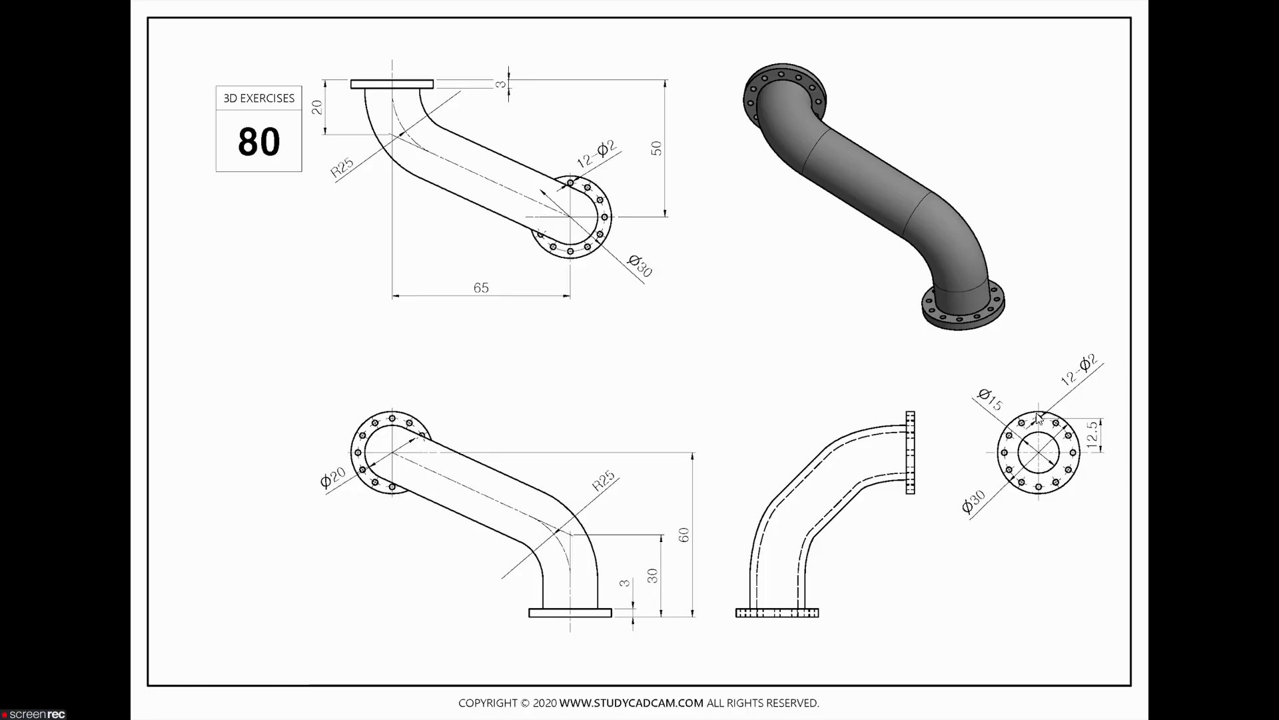
key("alt+Tab")
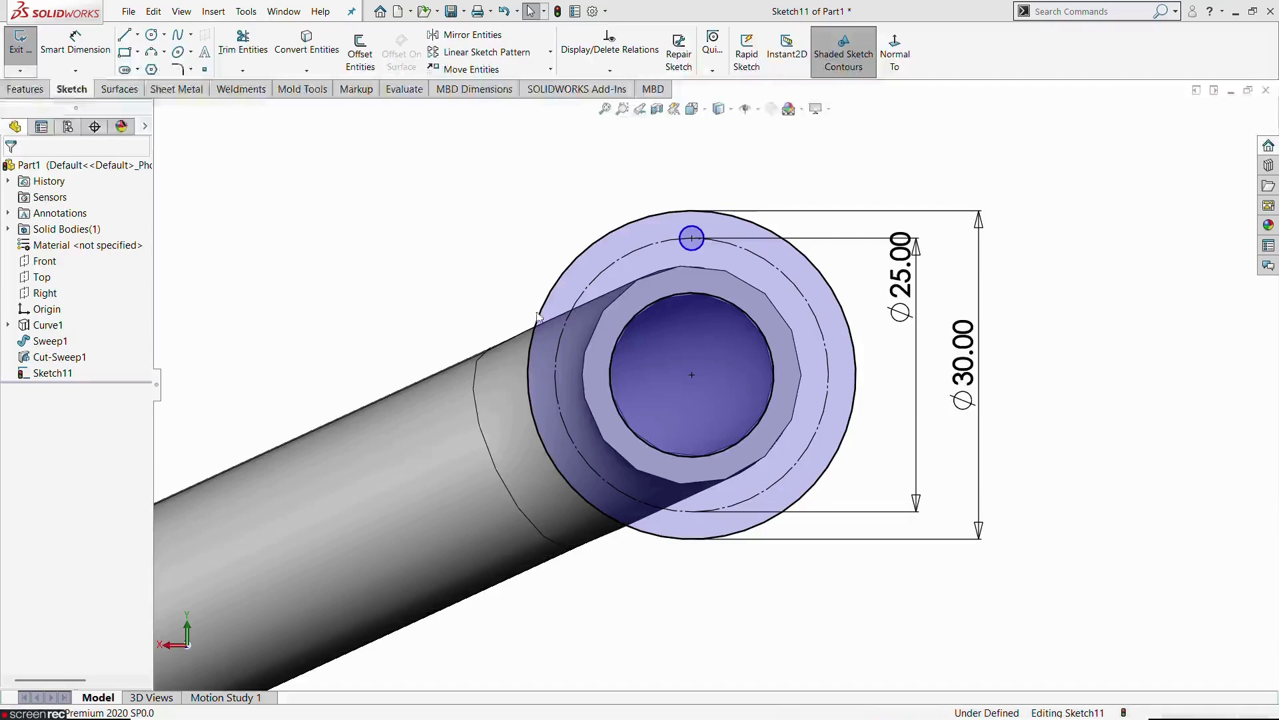
left_click(76, 41)
left_click(693, 249)
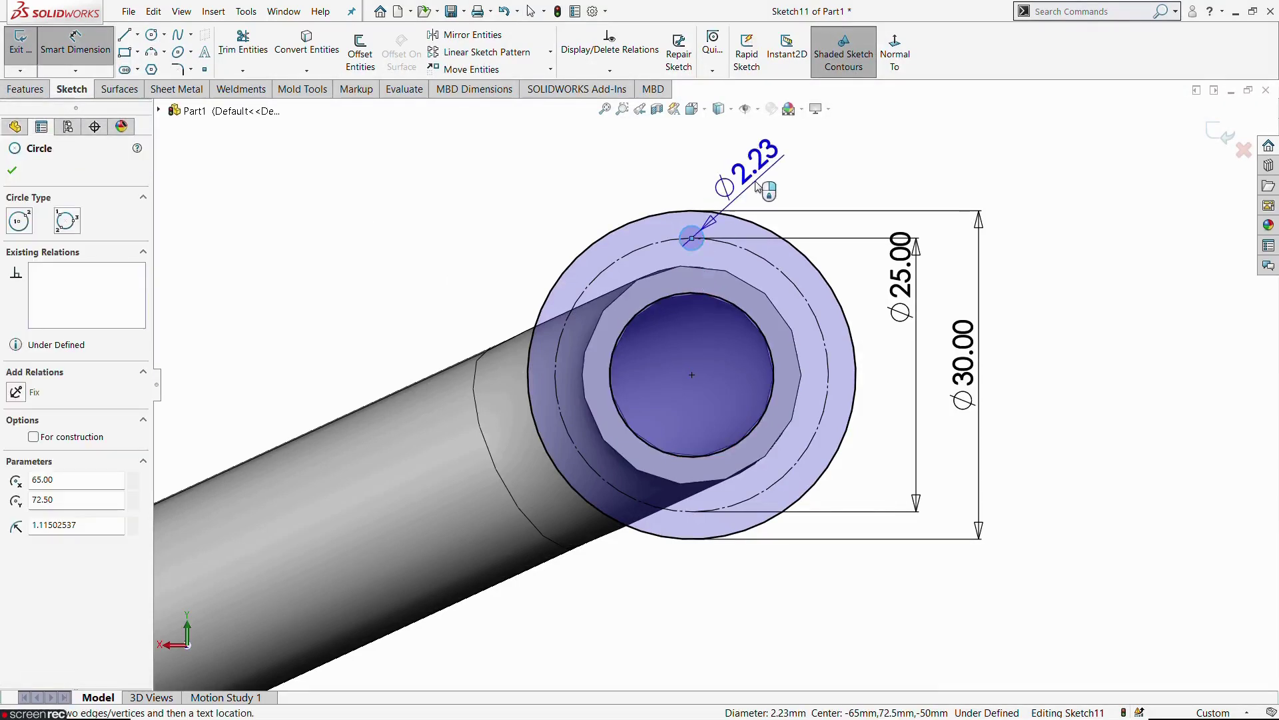
left_click(758, 186)
key("Return")
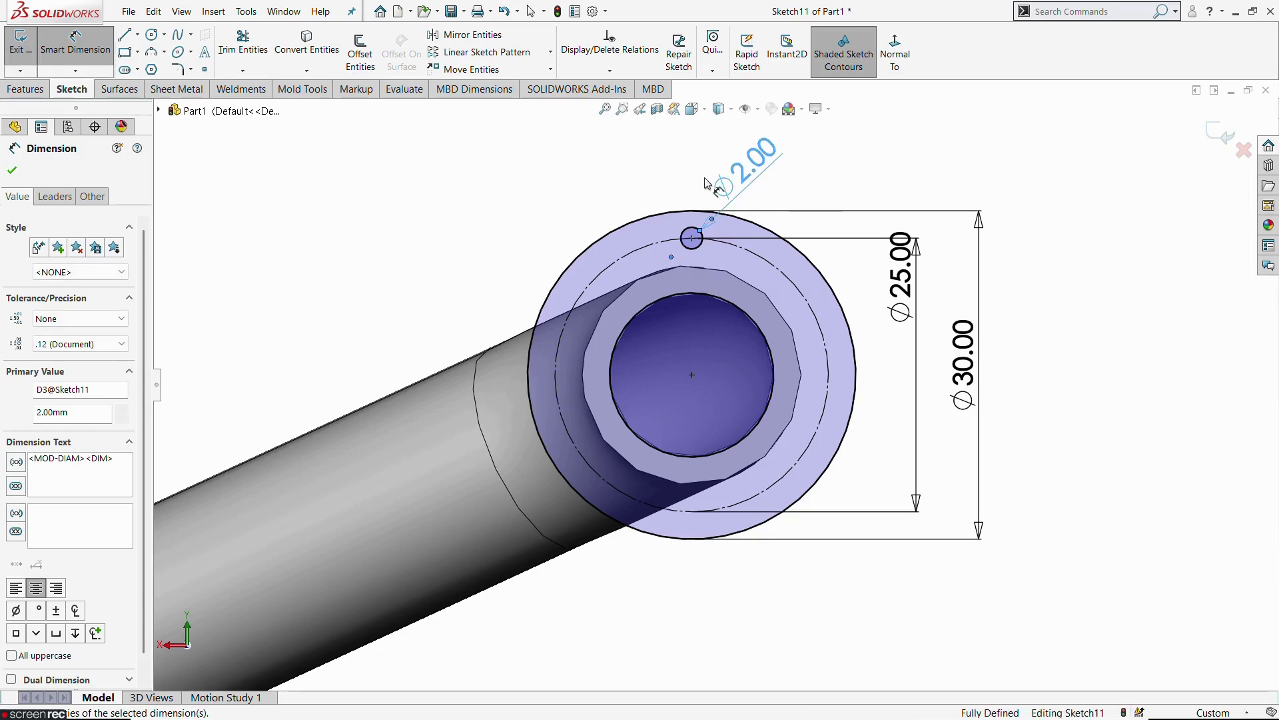
left_click(657, 183)
Step: Exit the flange sketch, check the thickness on the drawing, and extrude the profile 3 mm in the reversed direction, back over the pipe
left_click(20, 41)
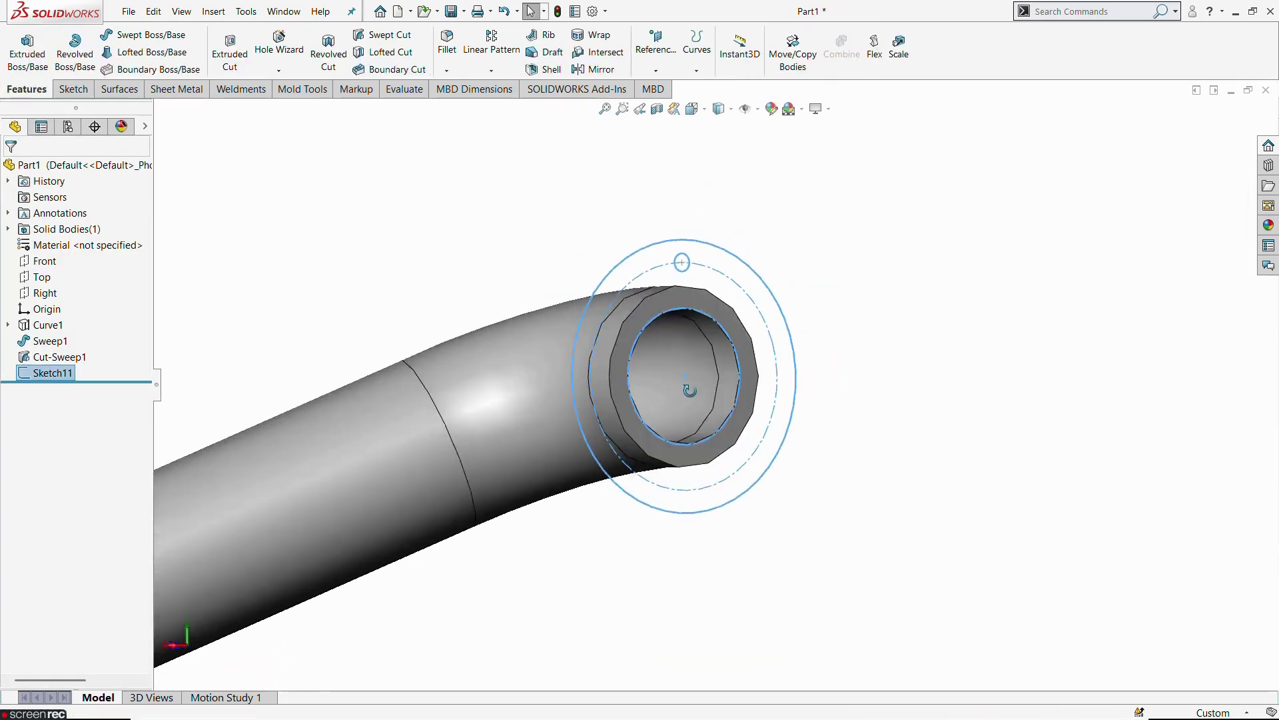
key("alt+Tab")
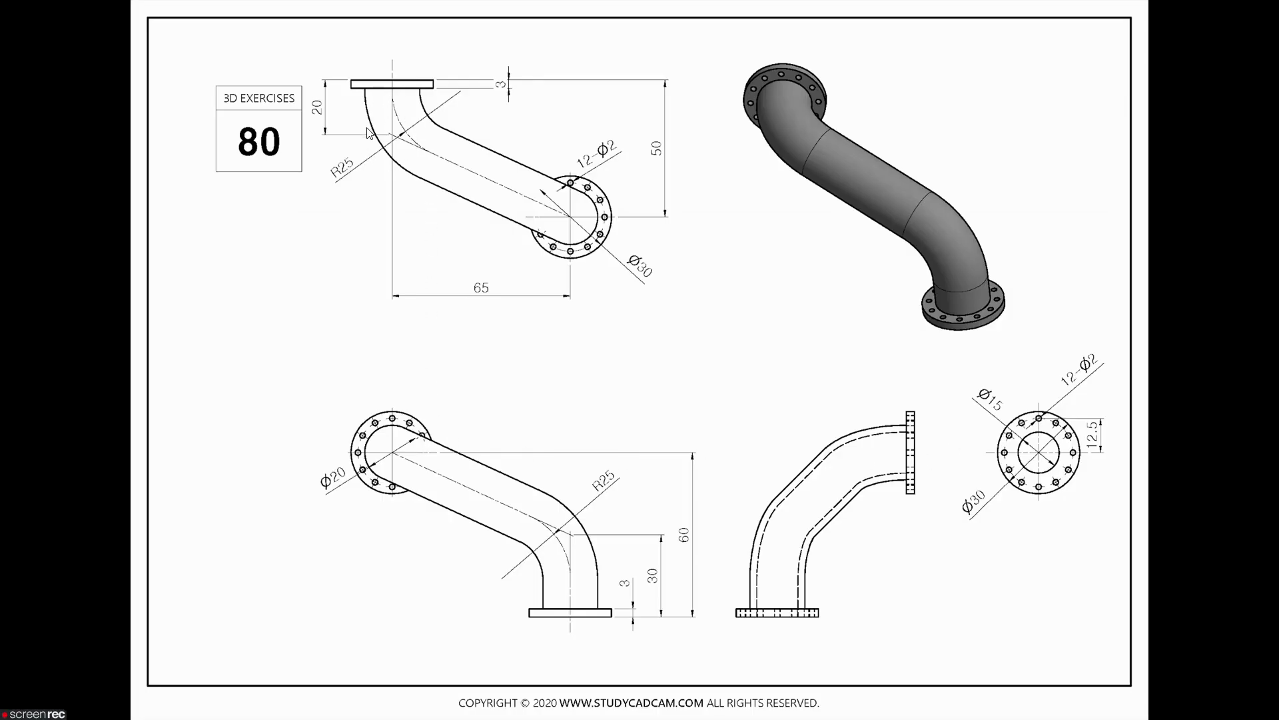
key("alt+Tab")
key("alt+Tab")
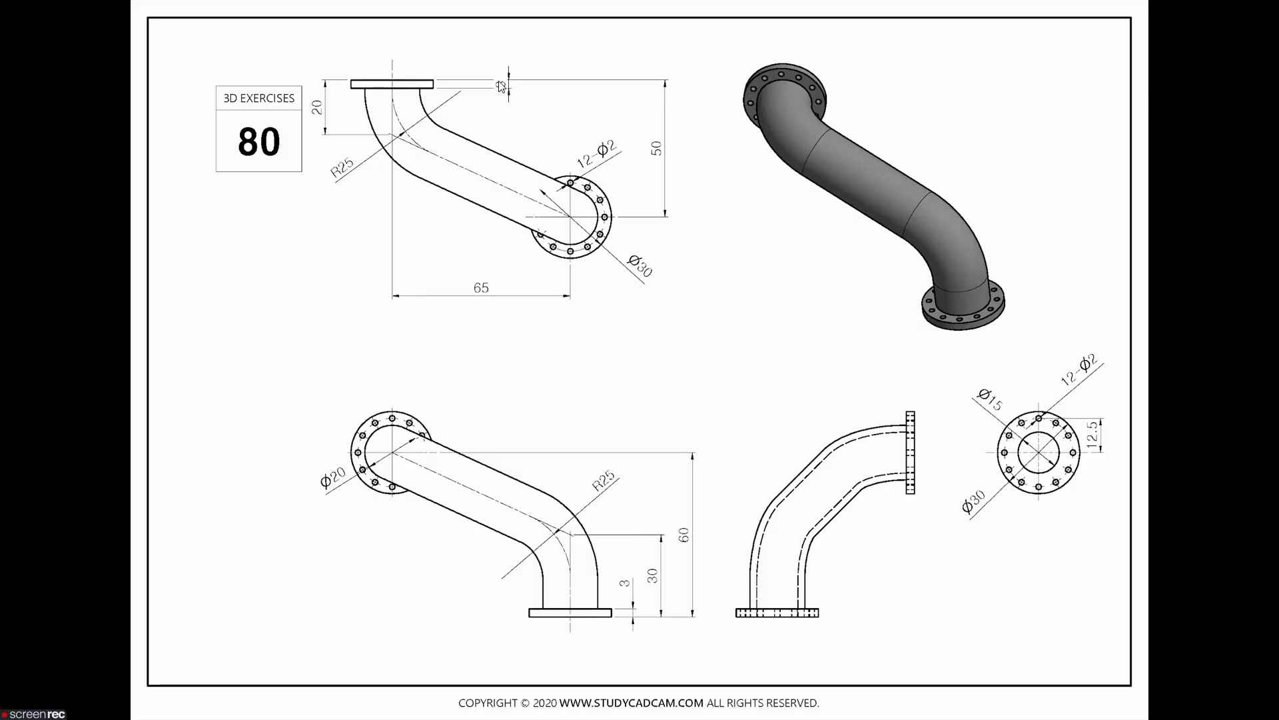
key("alt+Tab")
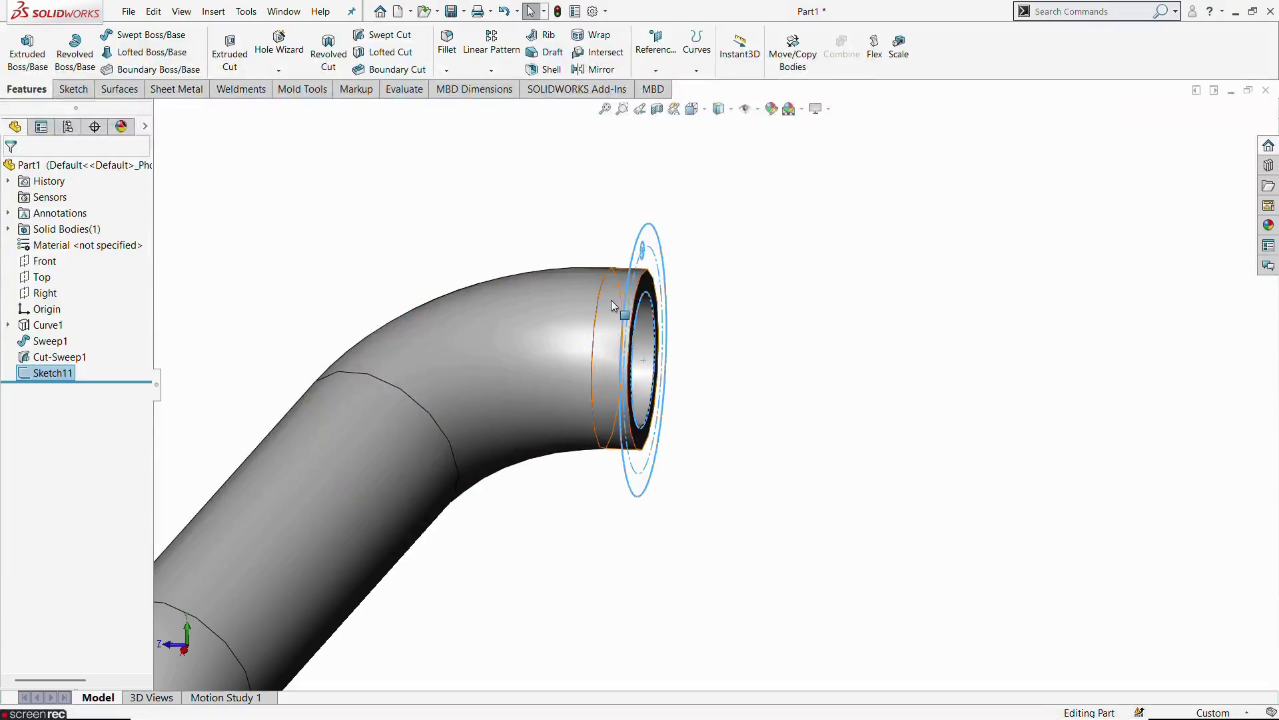
left_click(28, 48)
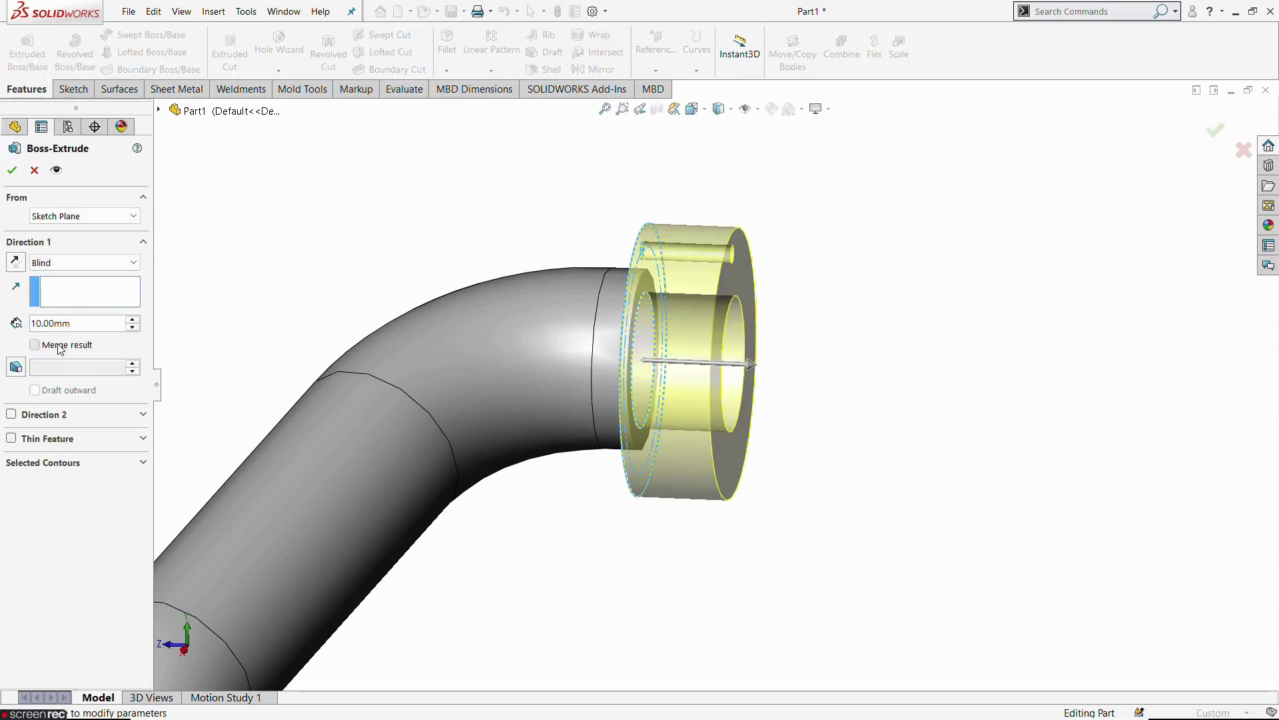
type("3")
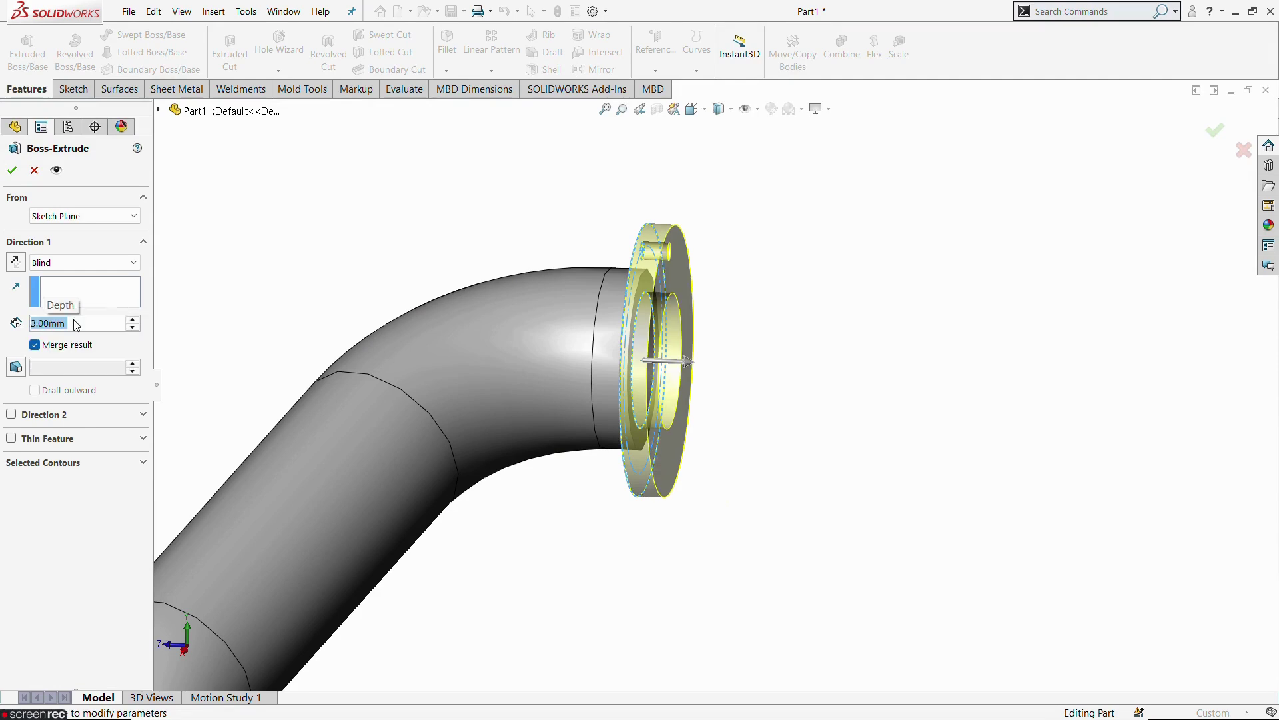
left_click(15, 262)
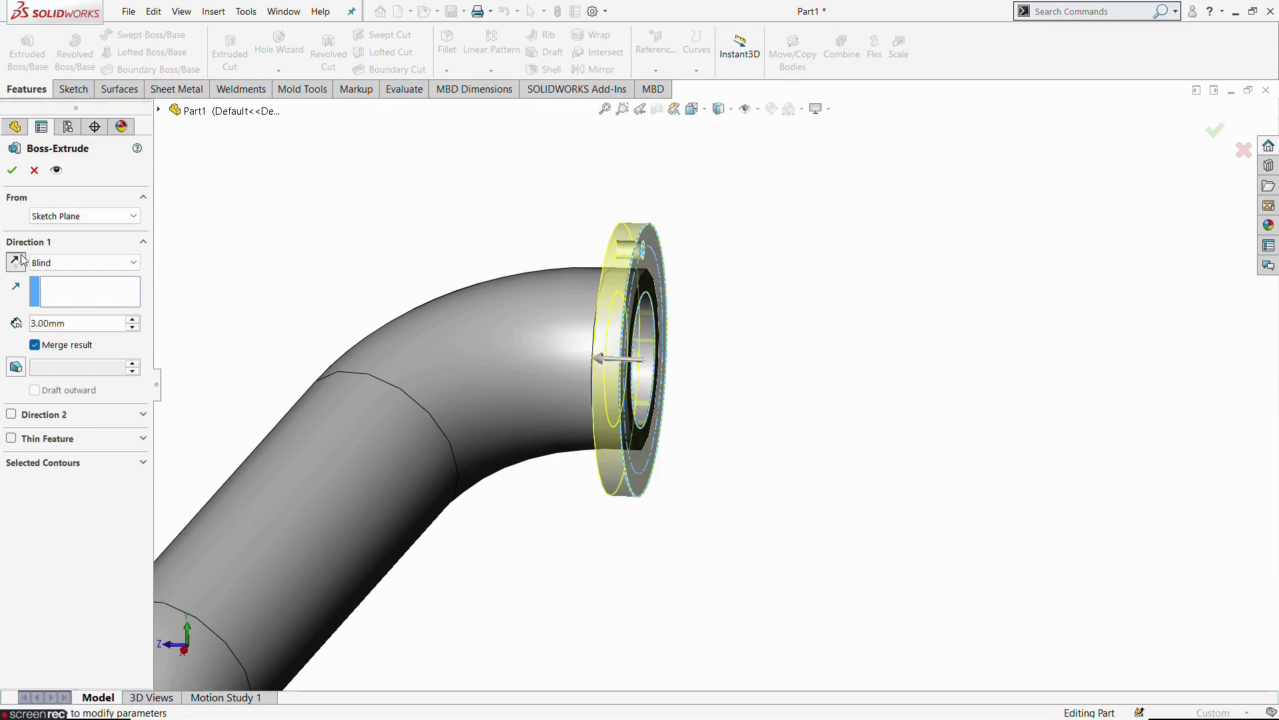
left_click(12, 170)
Step: Reopen the flange extrusion's sketch for editing and view it face-on
middle_click_drag(442, 240, 302, 300)
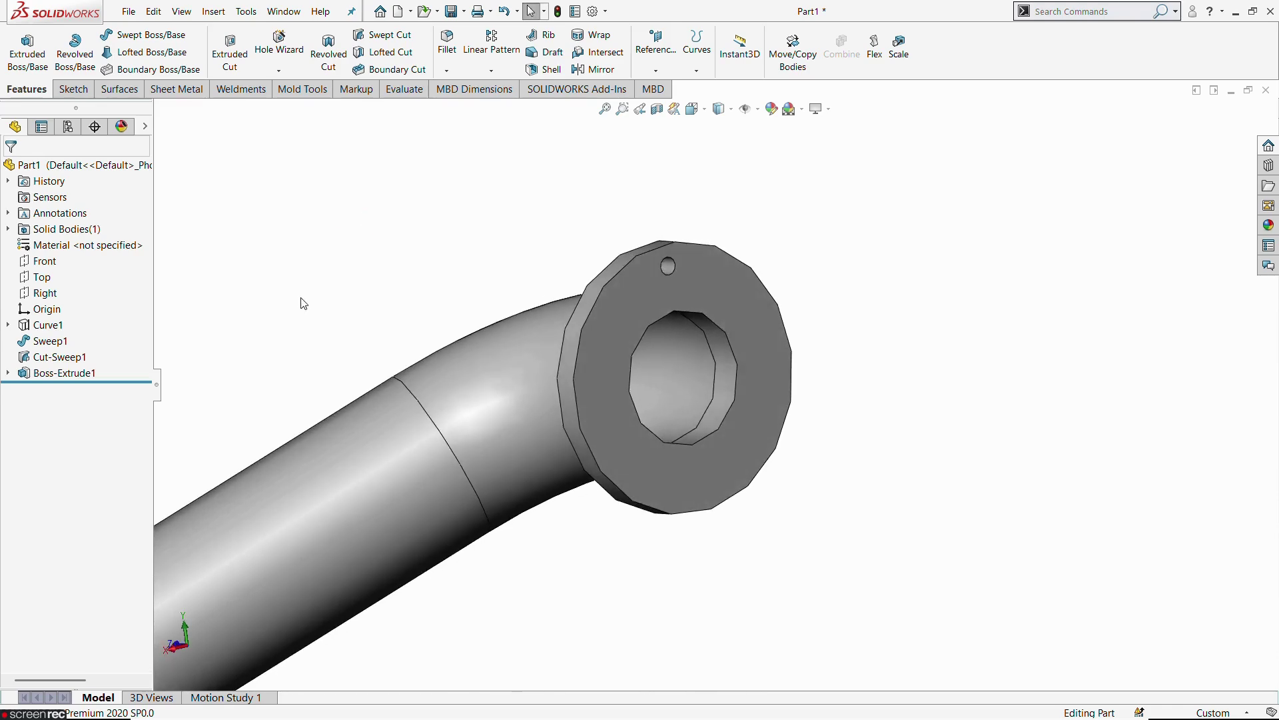
left_click(8, 373)
left_click(67, 389)
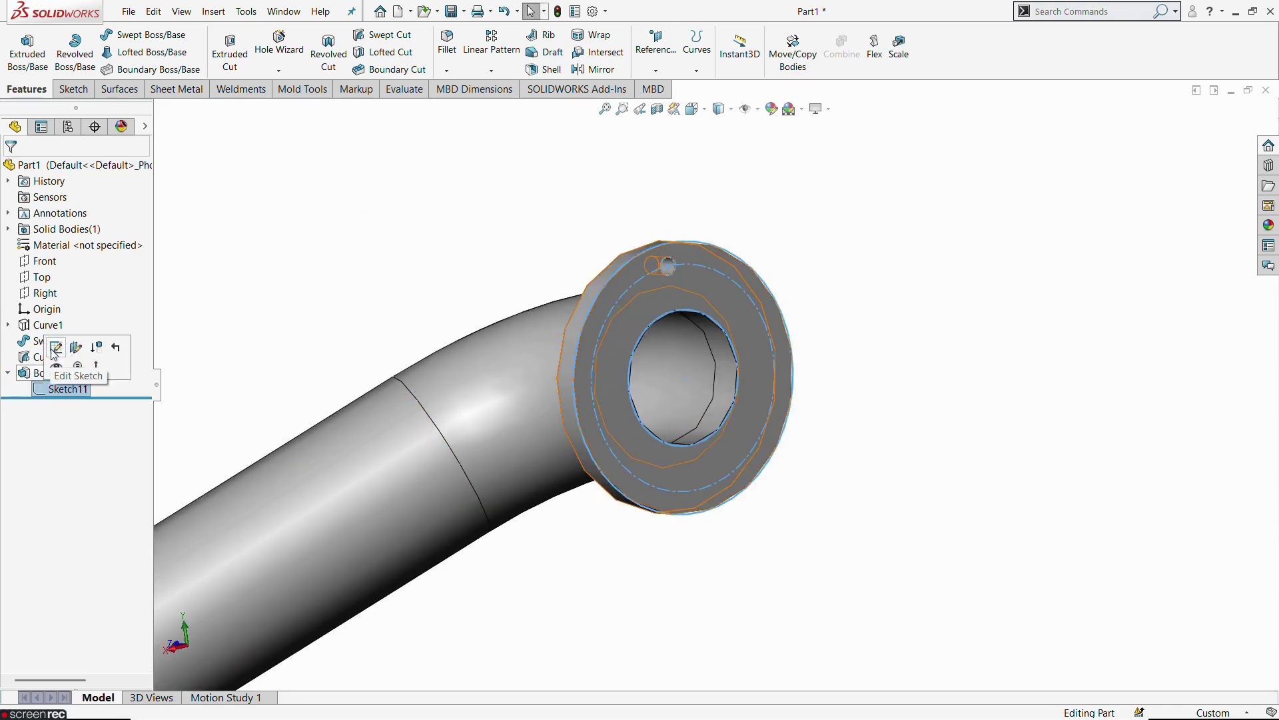
left_click(55, 346)
left_click(909, 67)
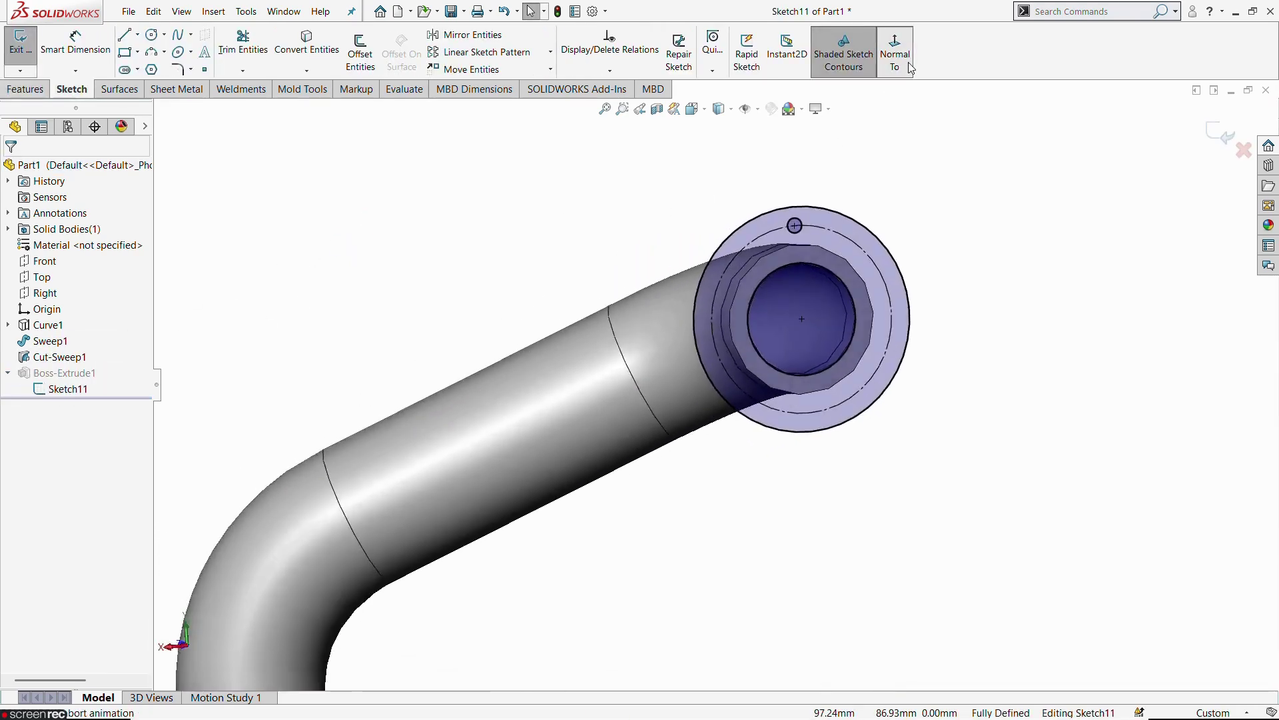
scroll(900, 186, "down", 6)
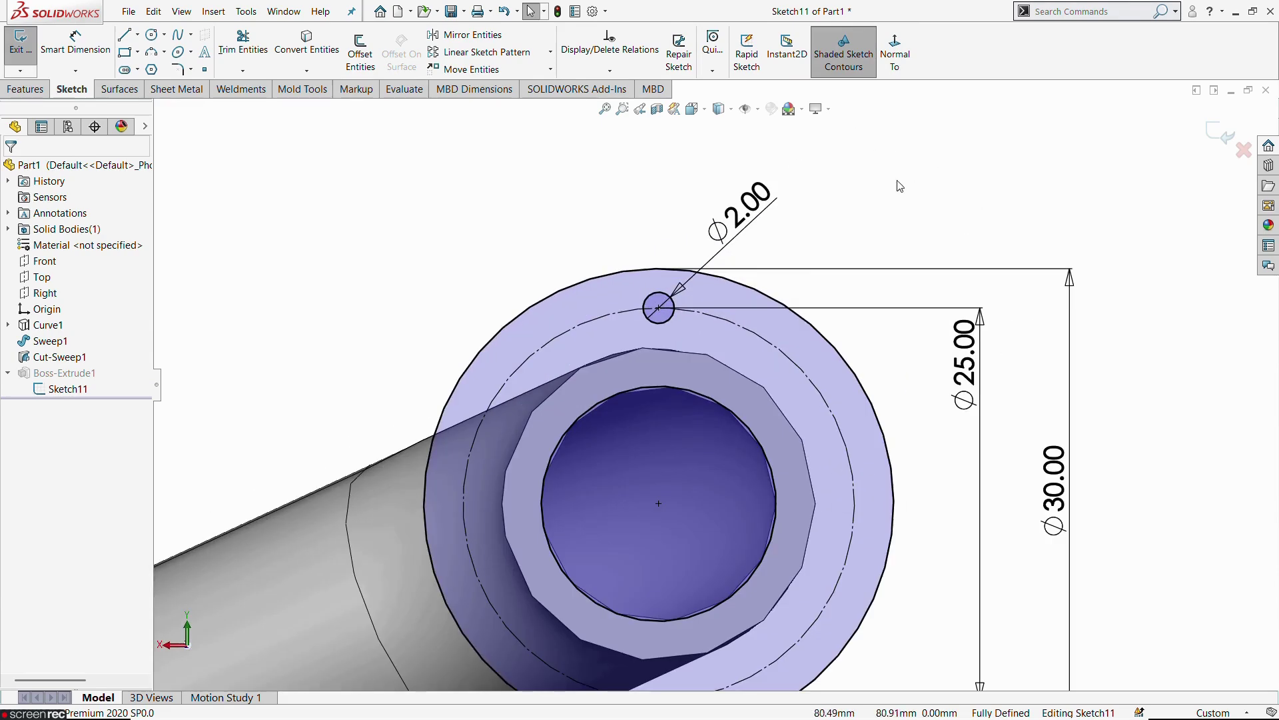
Step: Start a circular sketch pattern with the 2 mm hole circle as the entity to pattern
left_click(669, 321)
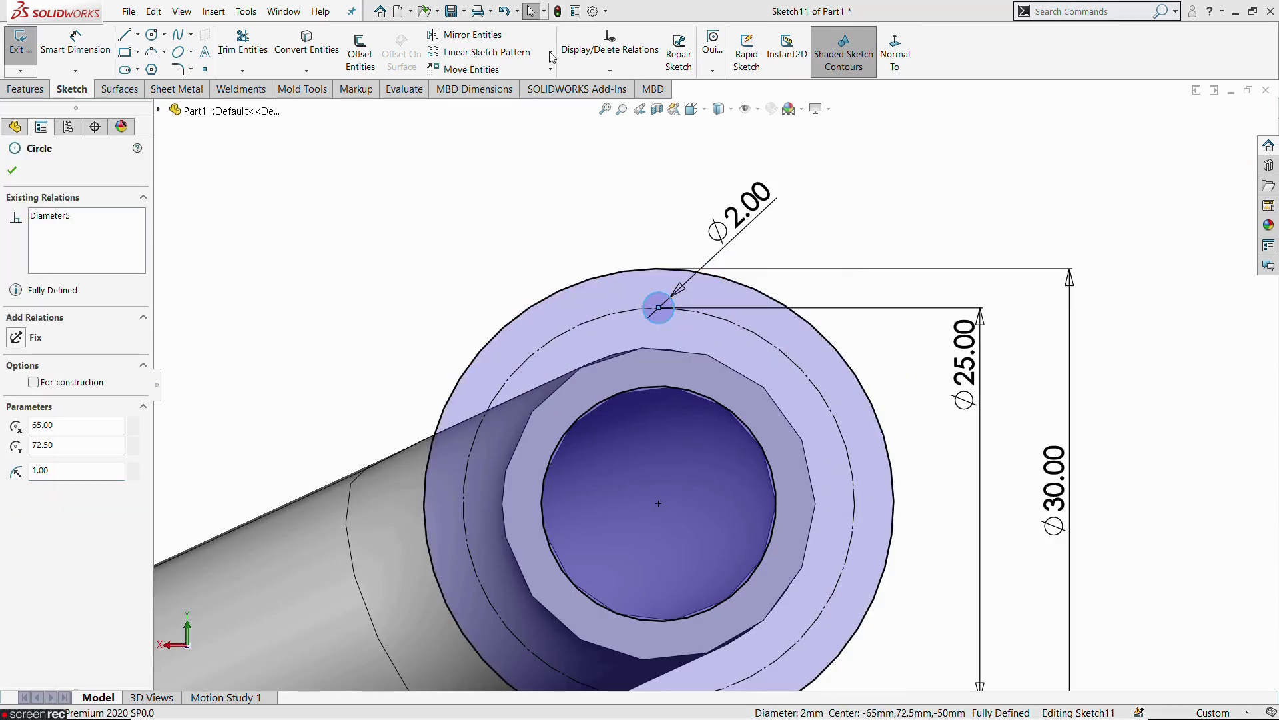
left_click(430, 52)
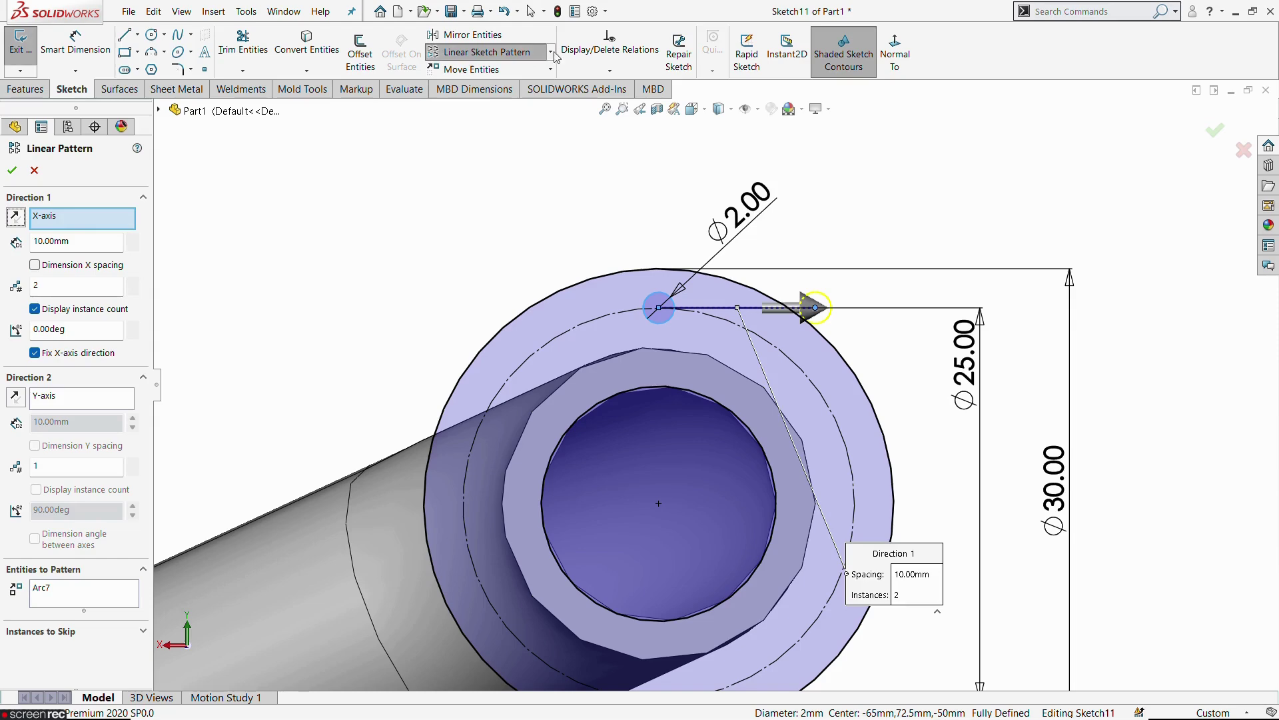
left_click(550, 52)
left_click(487, 69)
scroll(667, 400, "up", 4)
scroll(744, 394, "down", 4)
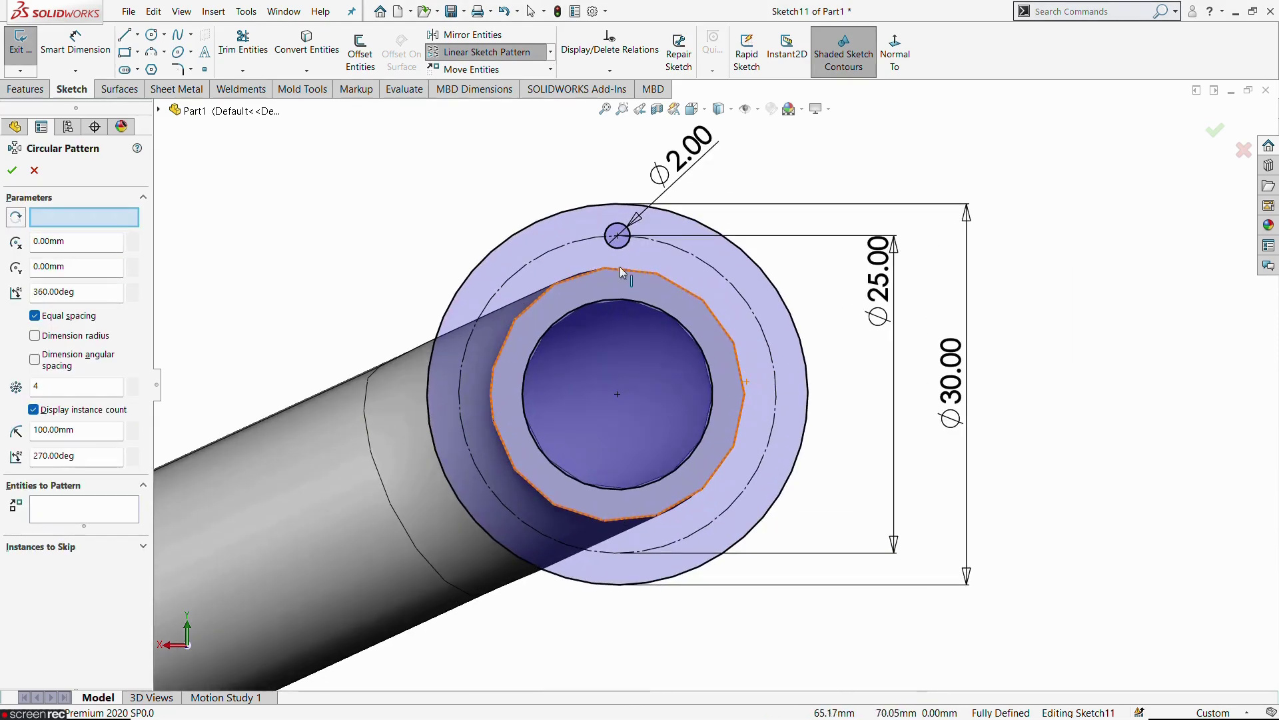
left_click(617, 249)
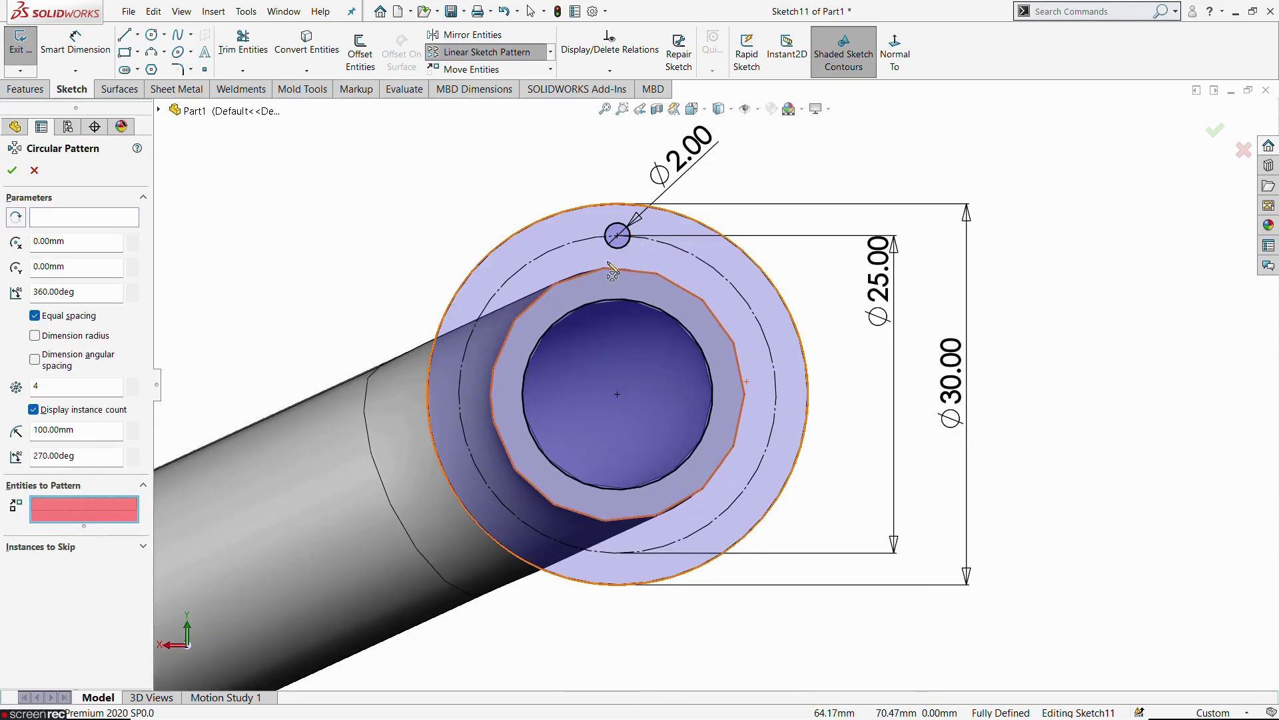
left_click(618, 252)
scroll(540, 475, "up", 5)
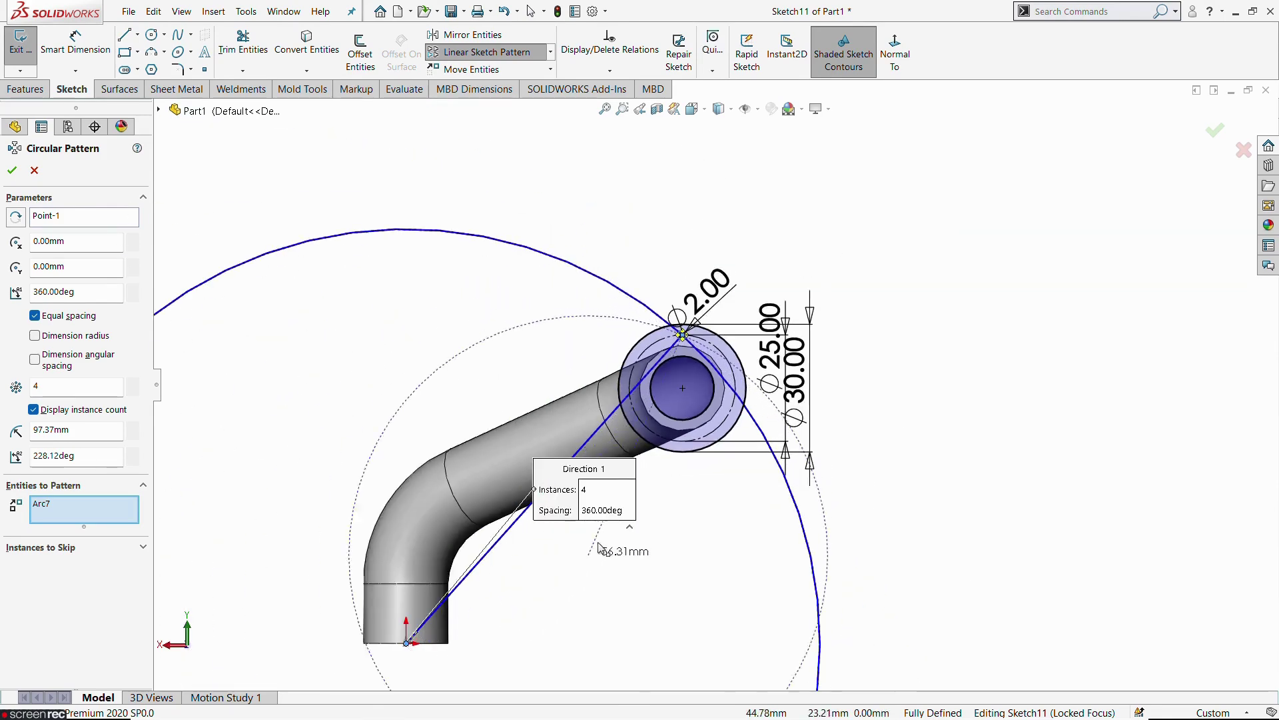
Step: Place the circular pattern's centre at the flange centre and create 12 equally spaced instances over 360 degrees
left_click_drag(685, 394, 683, 389)
scroll(683, 388, "up", 3)
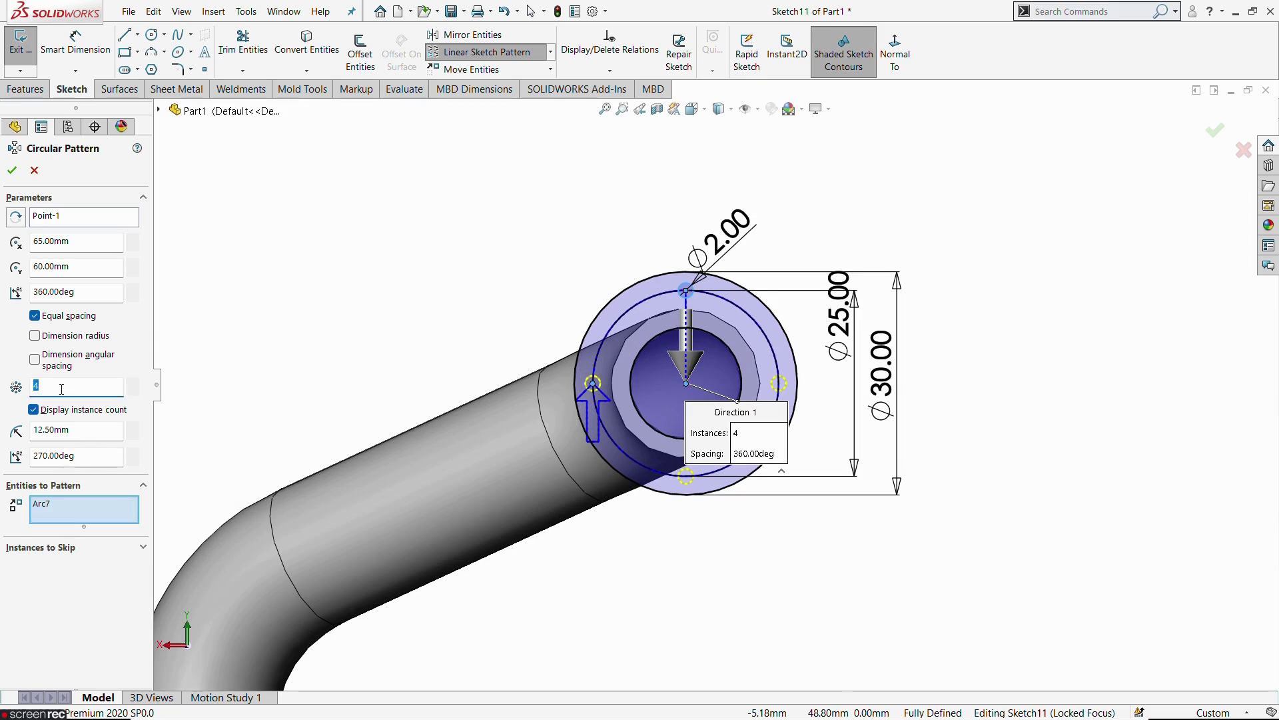
type("12")
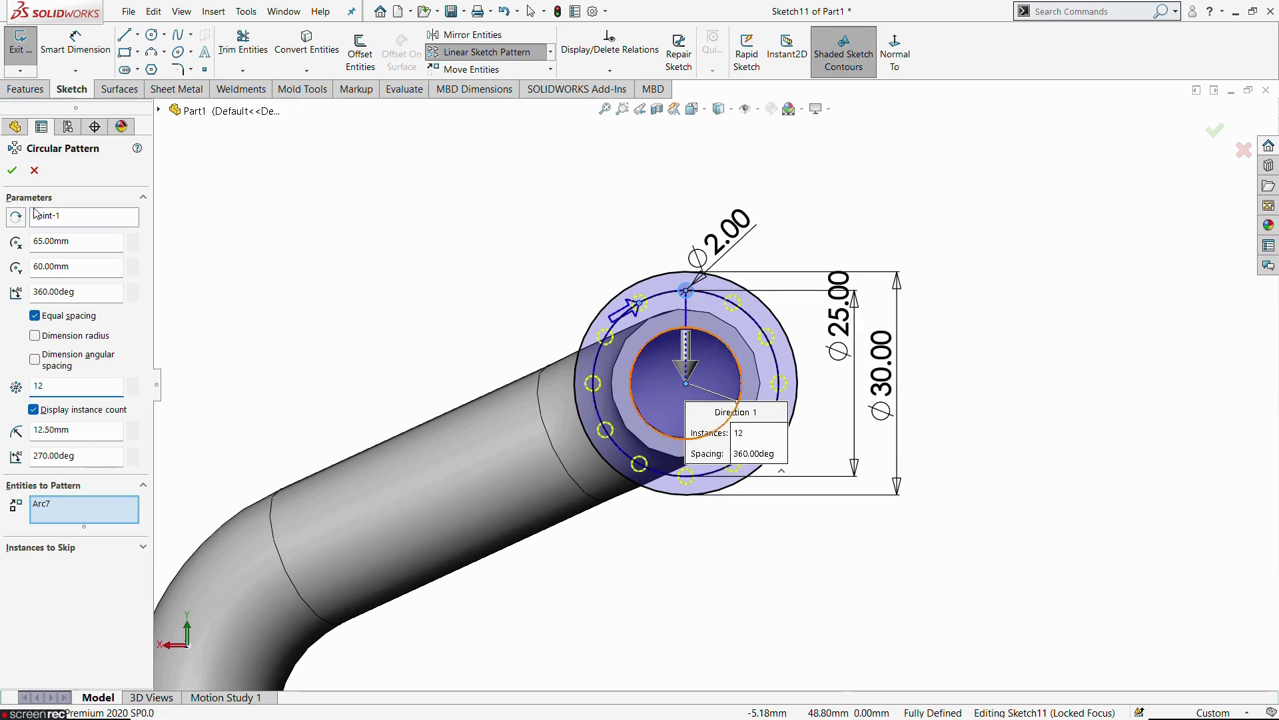
left_click(12, 169)
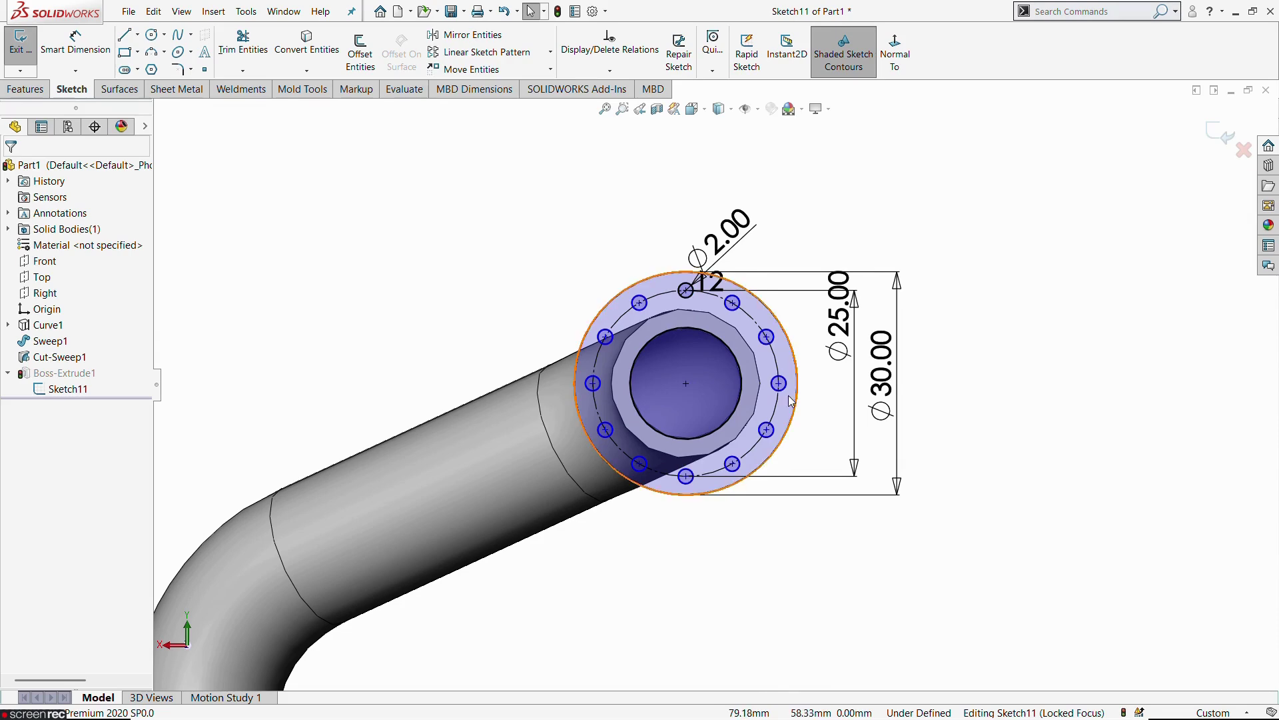
Step: Make the centre of the patterned hole just left of the topmost hole coincident with the construction circle
scroll(707, 360, "up", 4)
left_click(358, 175)
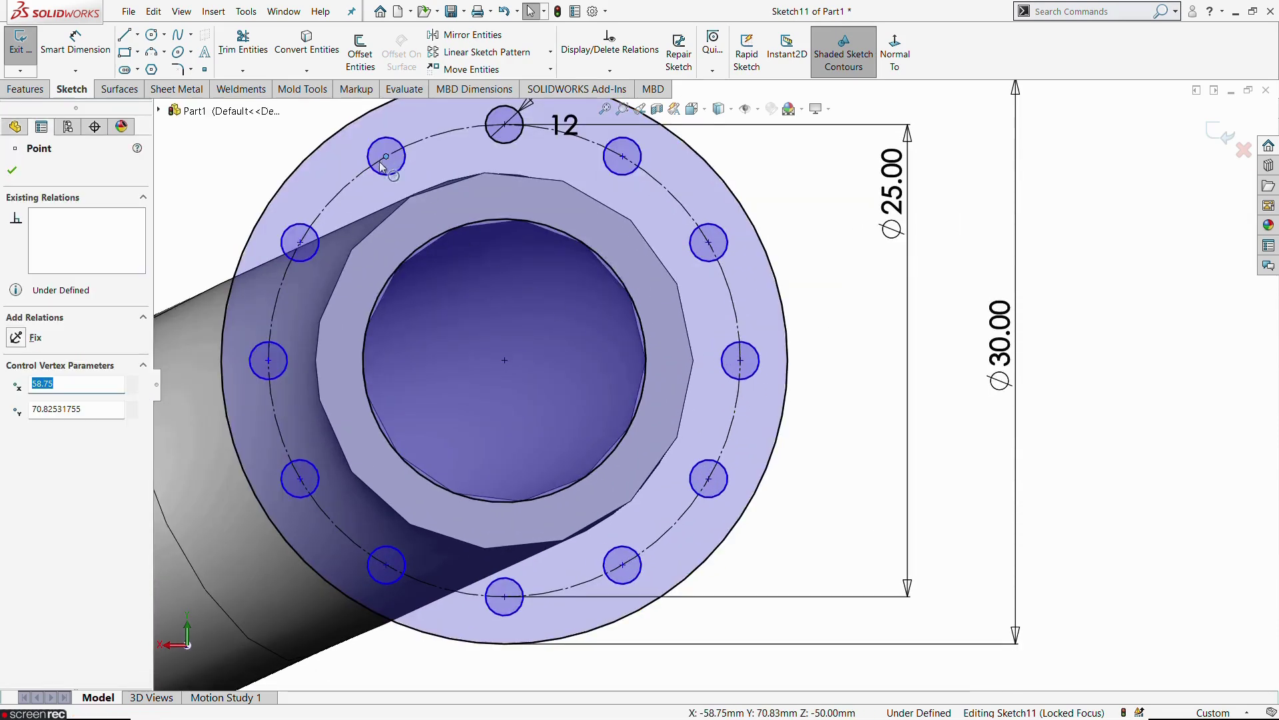
left_click(357, 173, "ctrl")
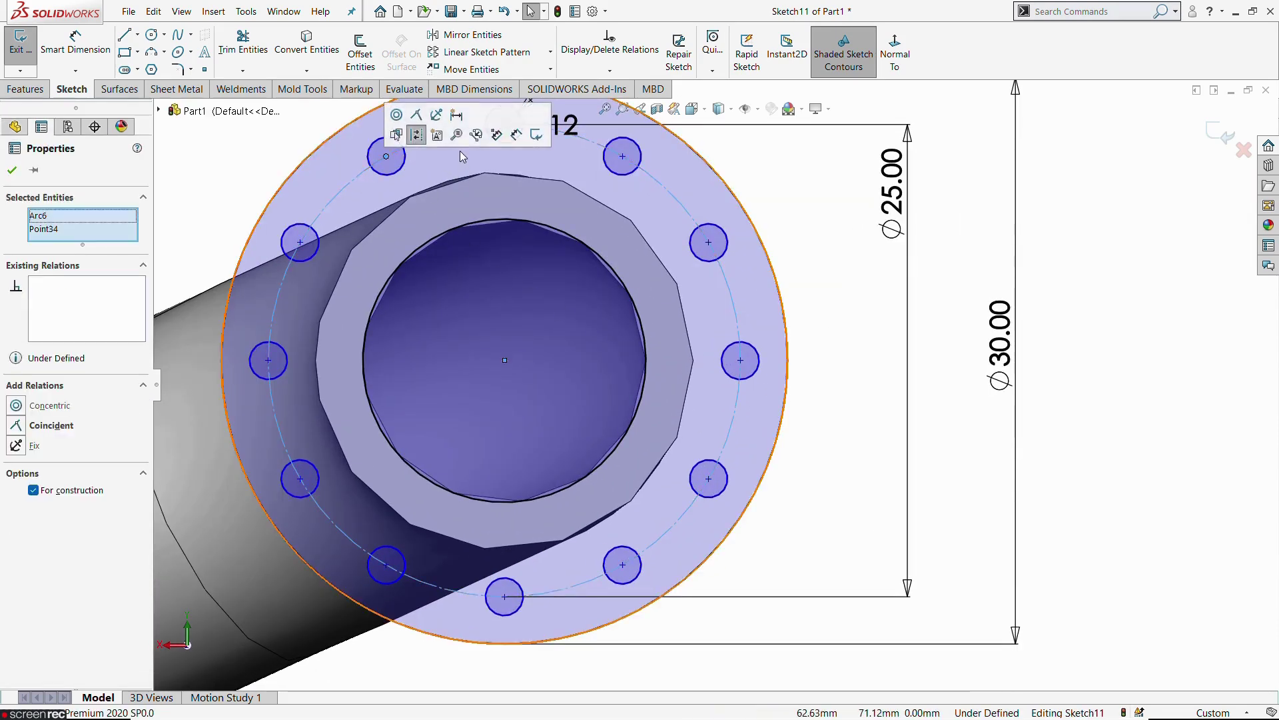
left_click(416, 127)
scroll(714, 386, "down", 3)
key("Escape")
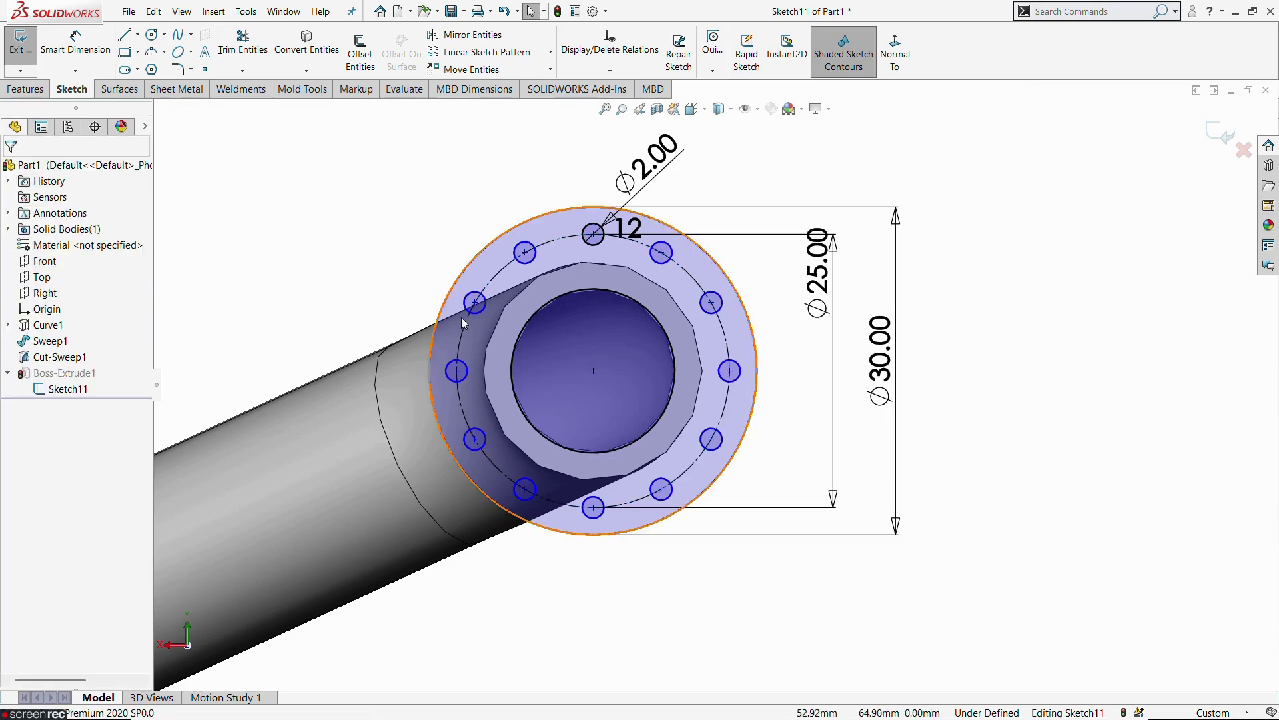
Step: Add a coincident relation between the construction circle and the centre of the second patterned hole left of the topmost one
left_click(475, 304)
left_click(464, 337, "ctrl")
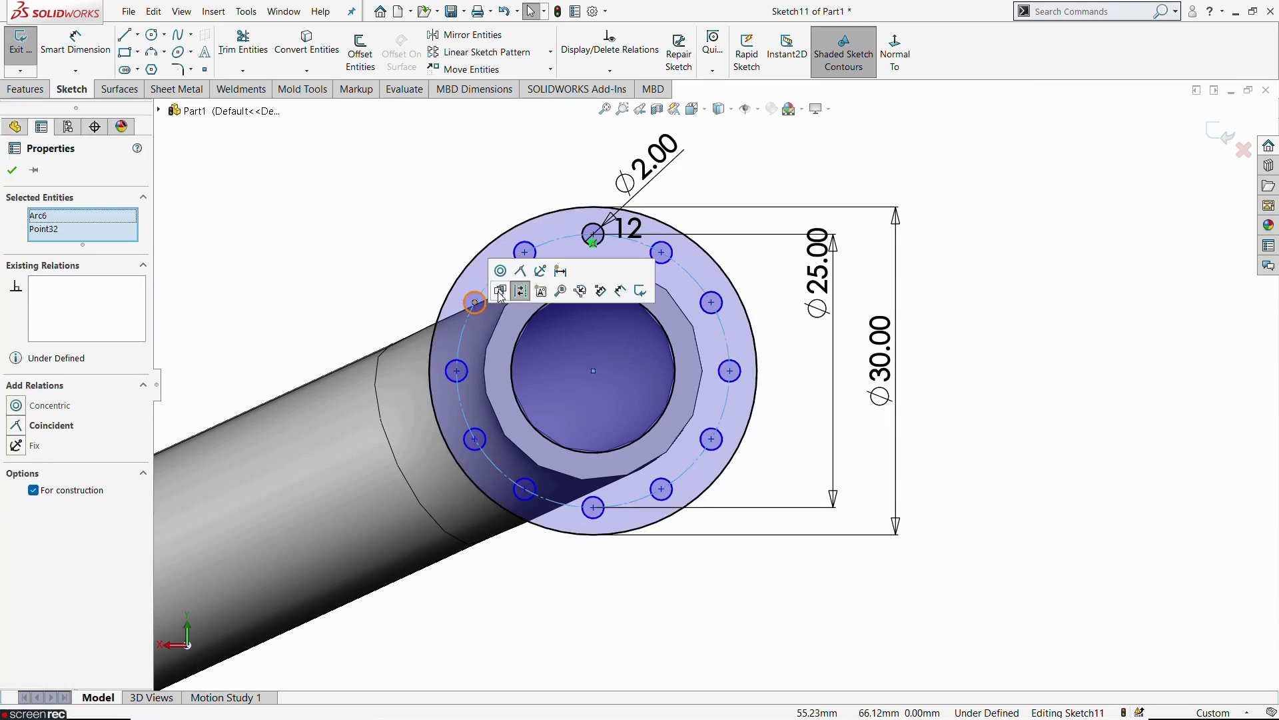
left_click(522, 272)
key("Escape")
scroll(715, 384, "down", 3)
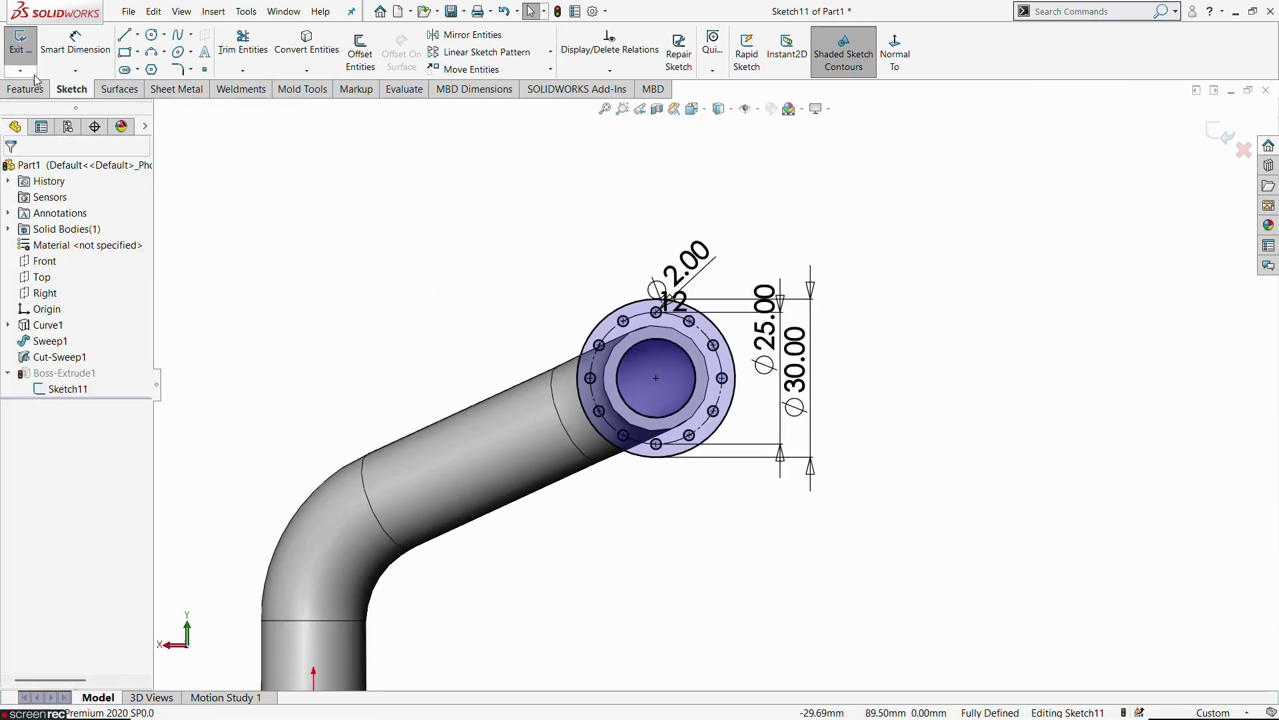
Step: Exit the edited sketch to rebuild the flange with its holes and turn to the pipe's open end
left_click(20, 44)
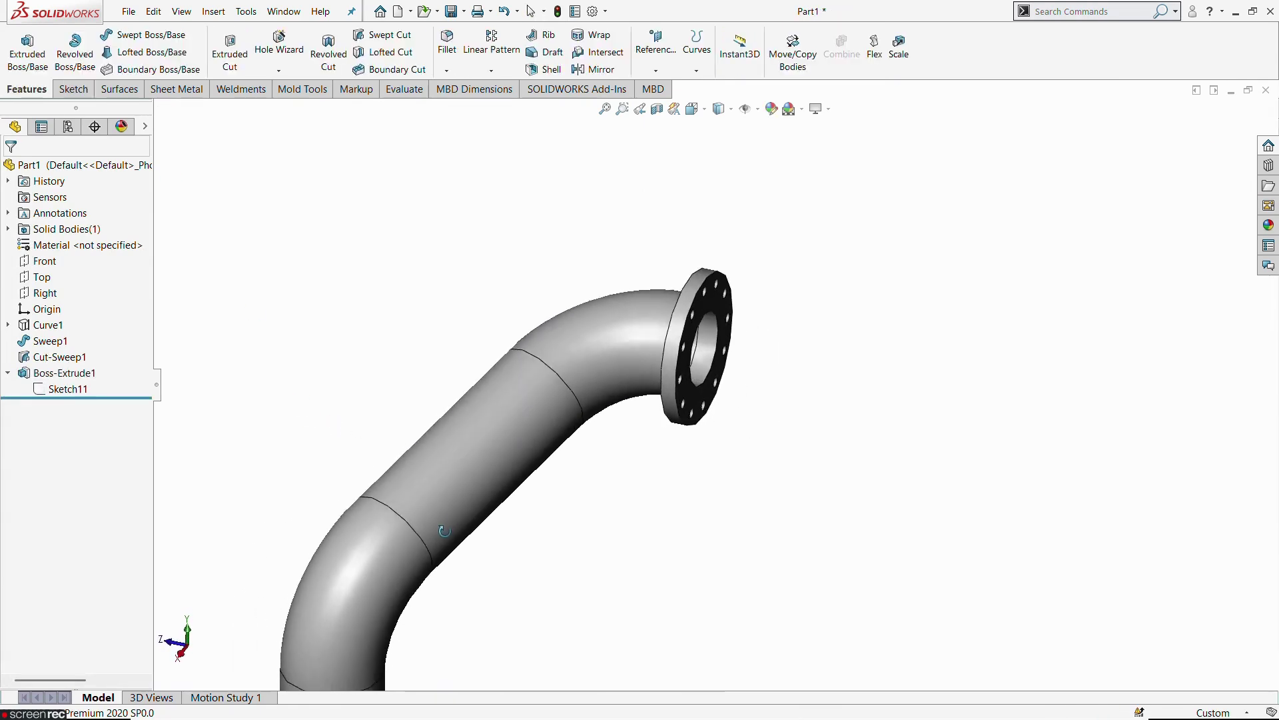
middle_click_drag(473, 549, 540, 286)
scroll(565, 466, "up", 5)
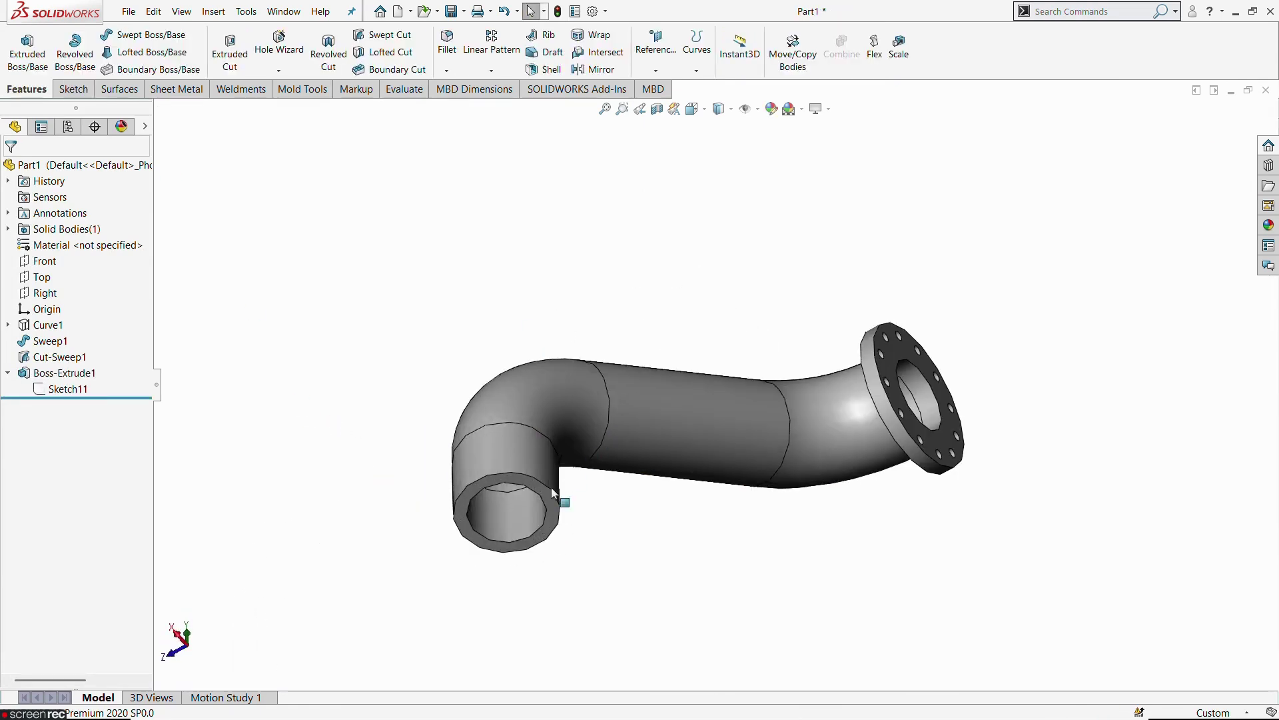
Step: Start a sketch on the pipe's open end face and draw two concentric circles of about 20 mm and 14 mm radius
left_click(548, 498)
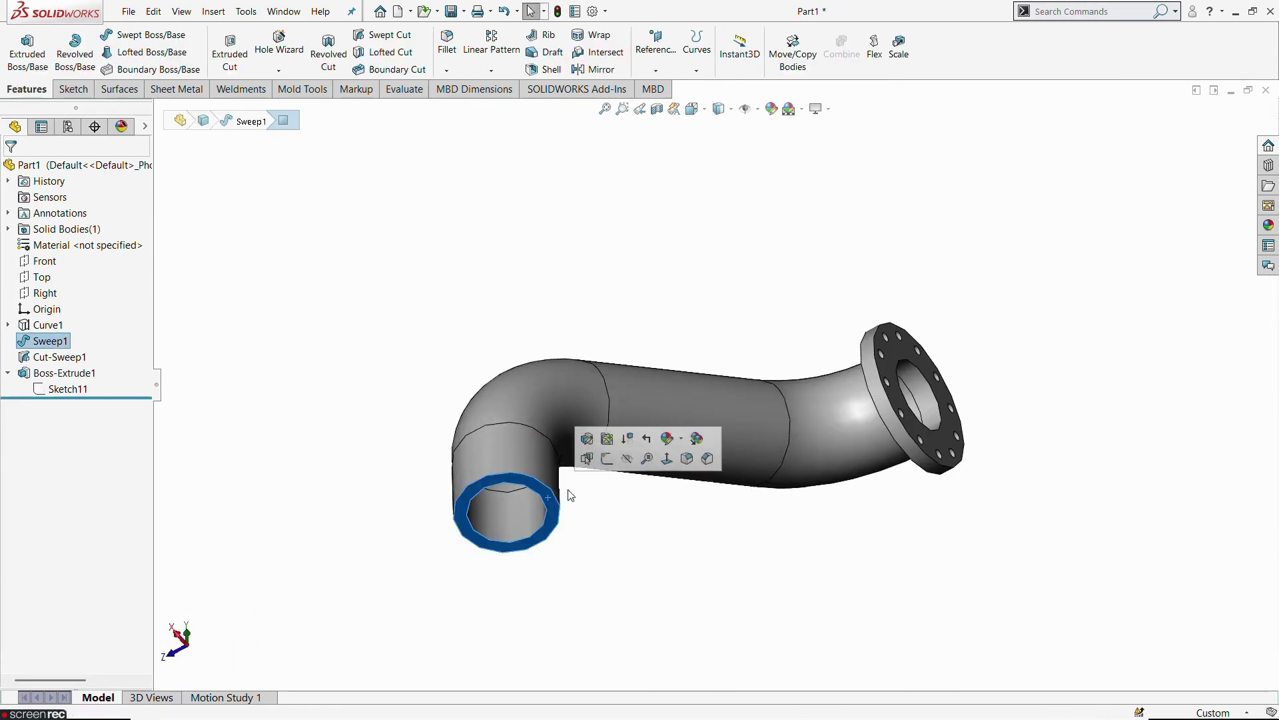
left_click(593, 460)
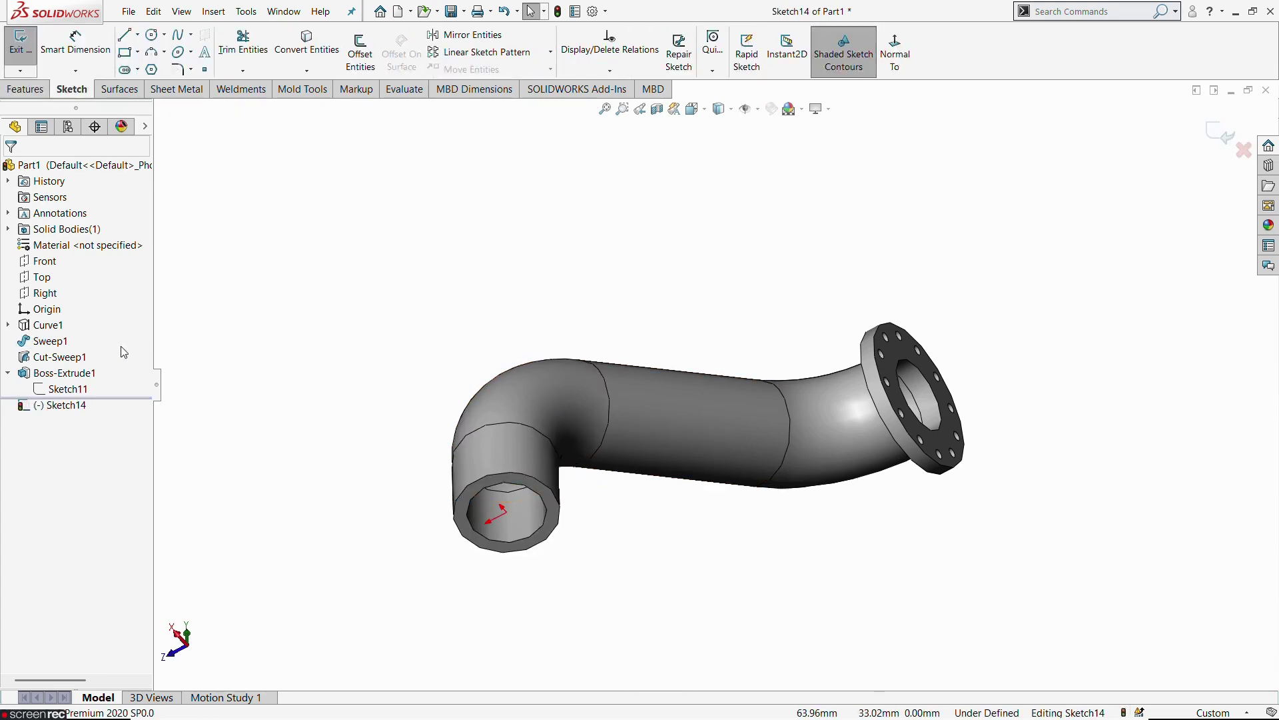
left_click(151, 34)
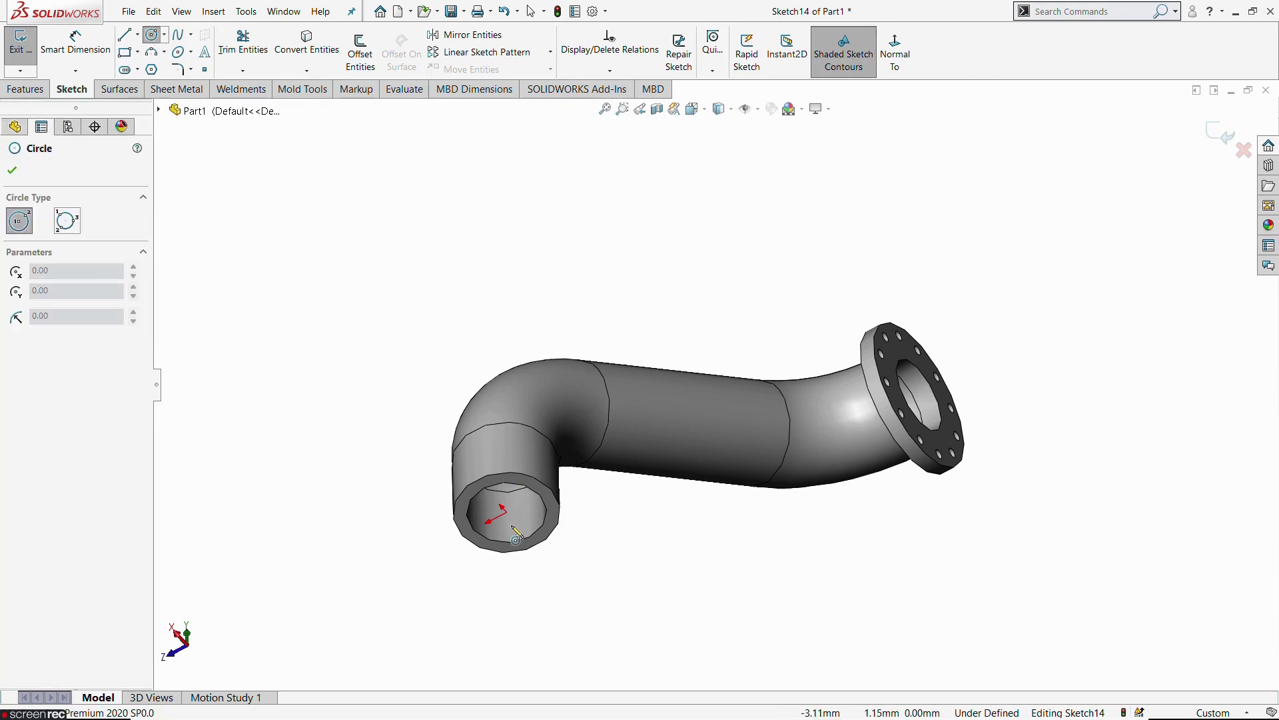
left_click(506, 512)
left_click(597, 571)
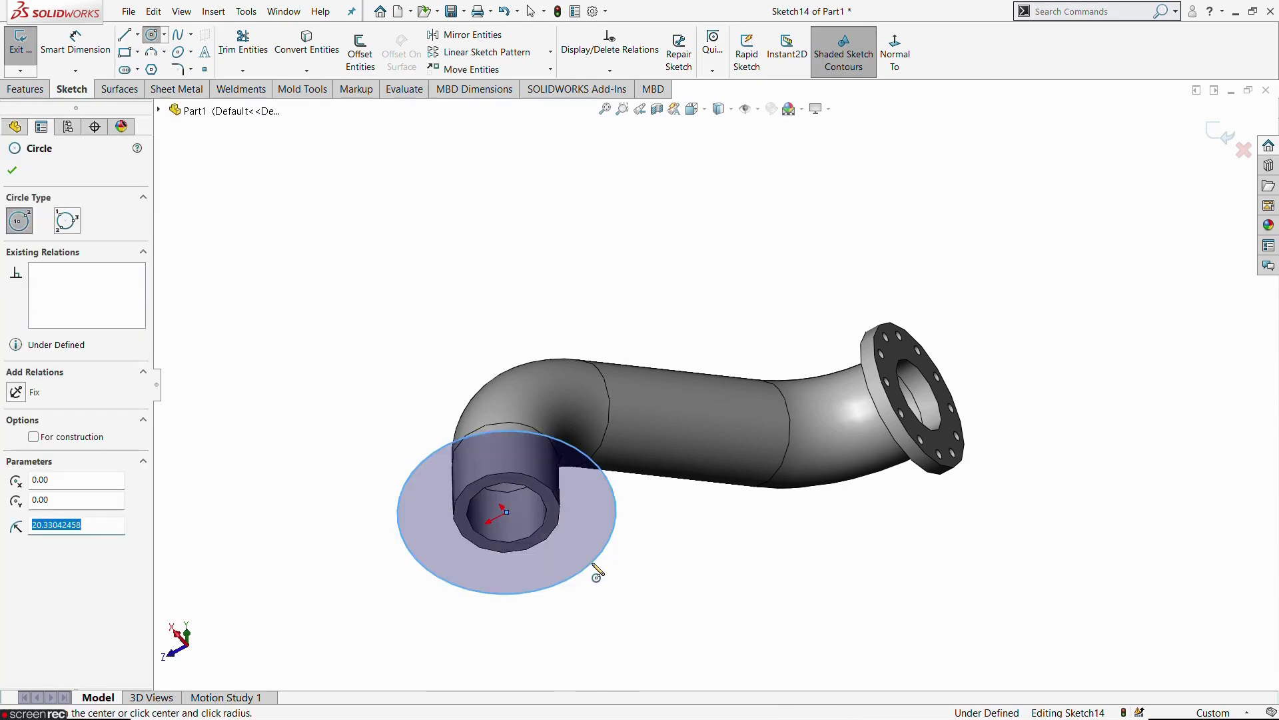
left_click(507, 513)
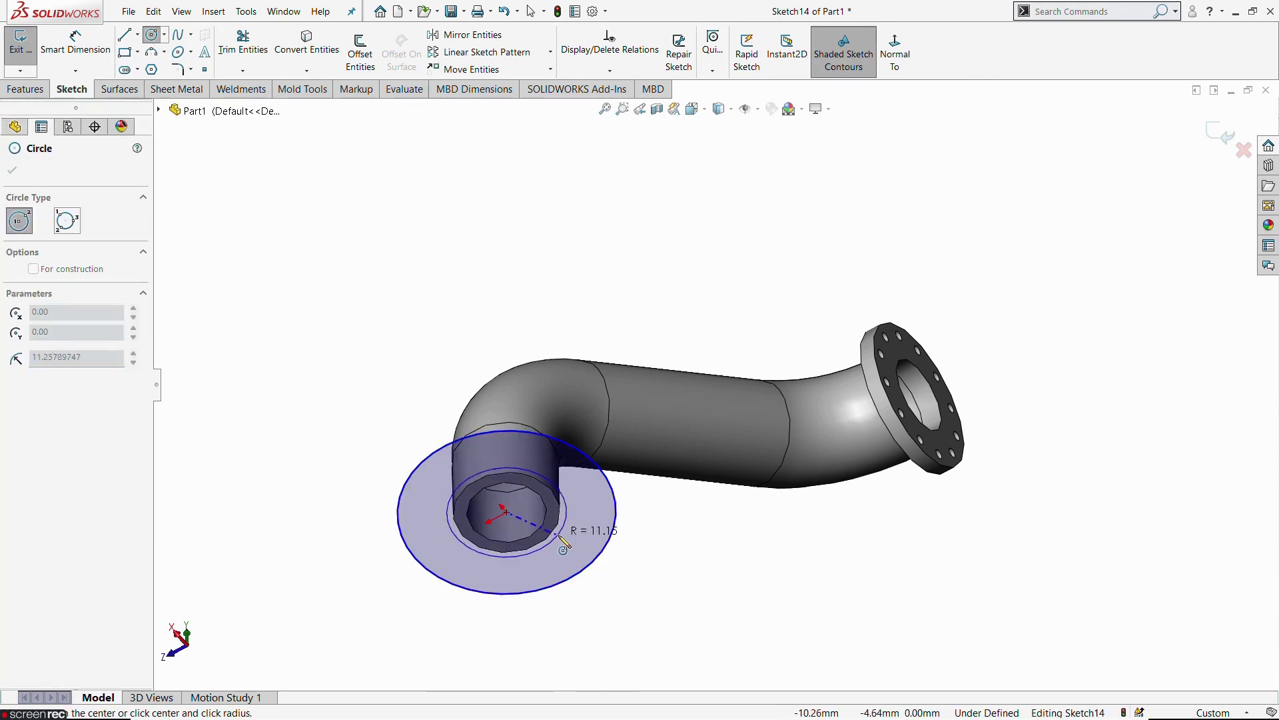
left_click(578, 525)
key("Escape")
Step: View the sketch from the bottom and add a third concentric circle of about 17.5 mm radius between the other two
middle_click_drag(714, 600, 641, 381)
key("space")
left_click(675, 474)
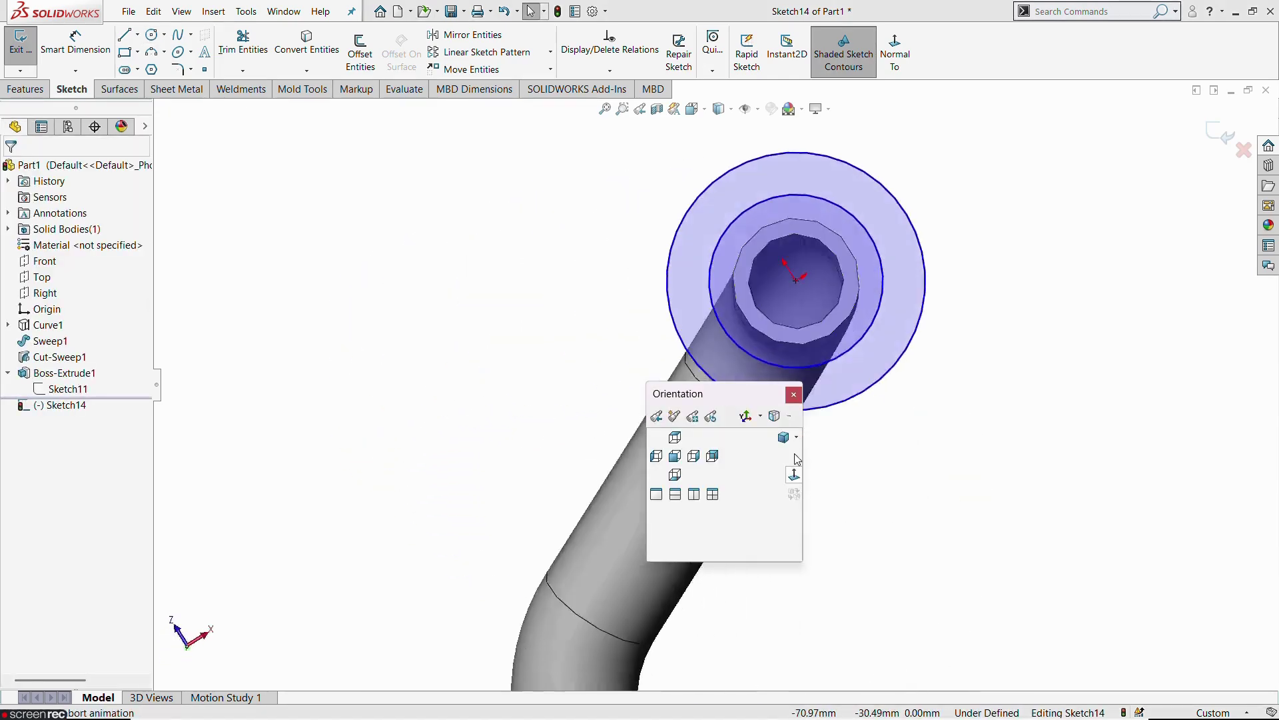
scroll(810, 400, "down", 2)
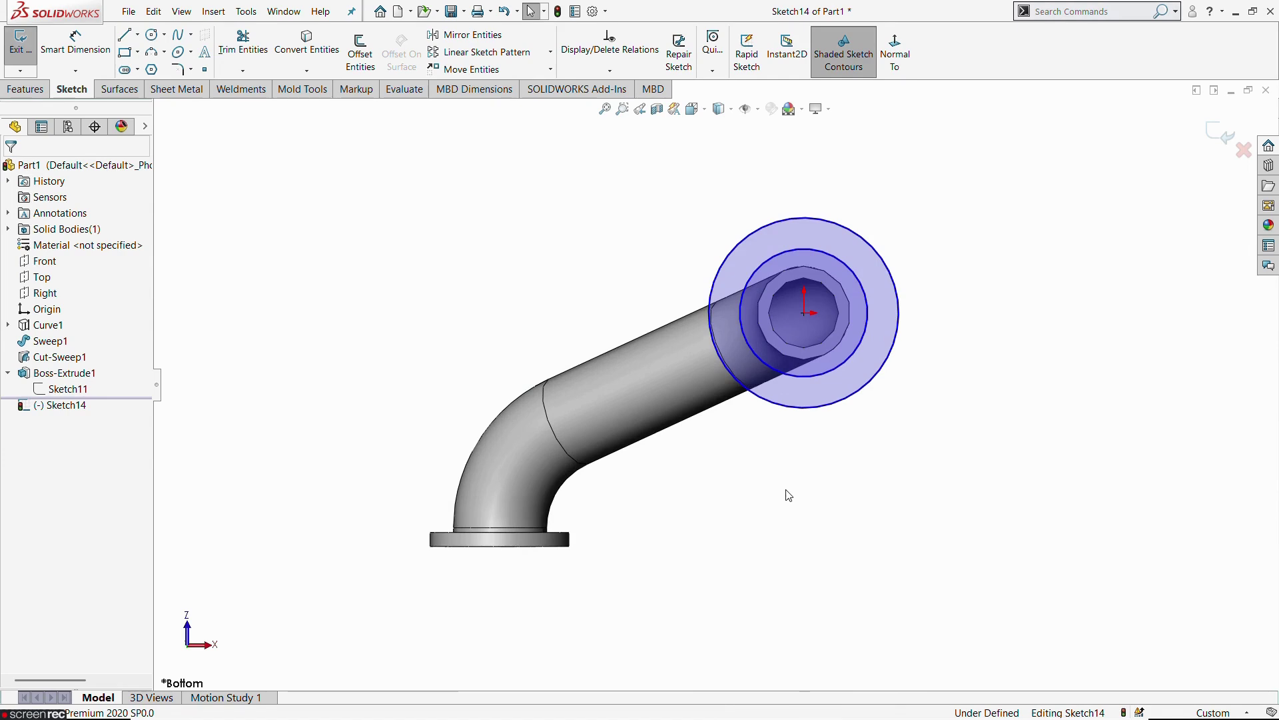
scroll(882, 244, "down", 1)
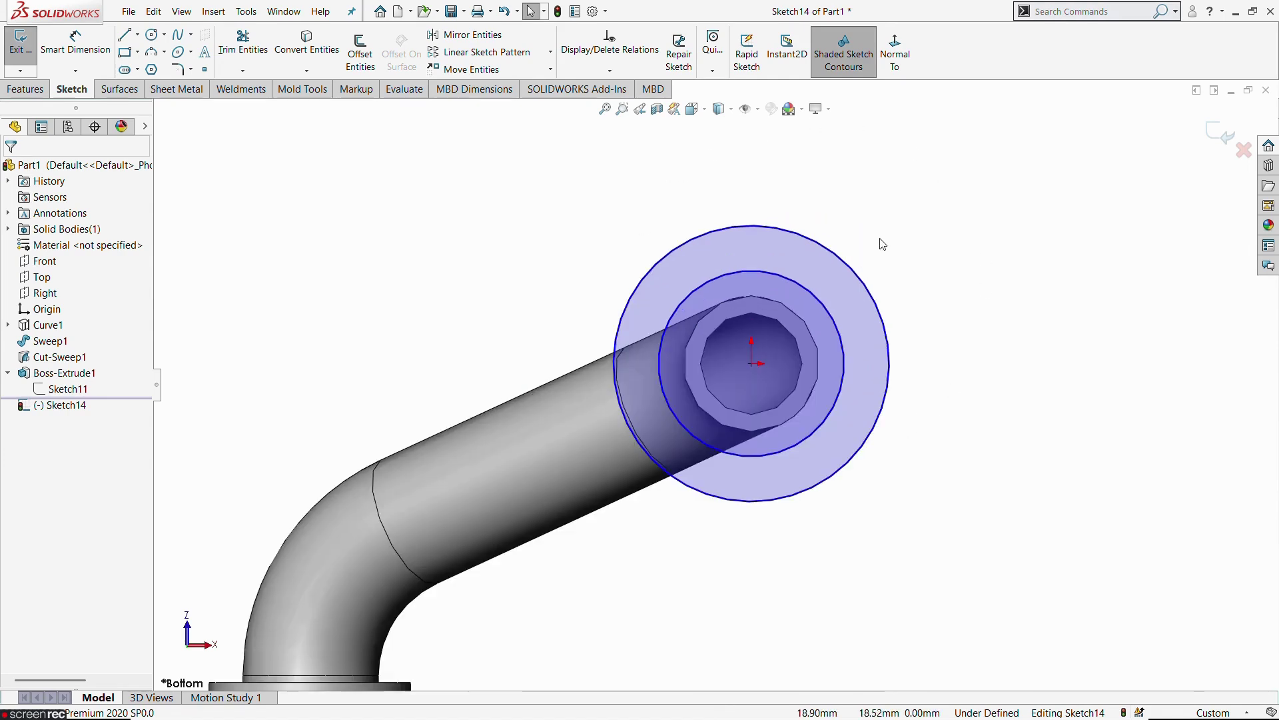
left_click(152, 35)
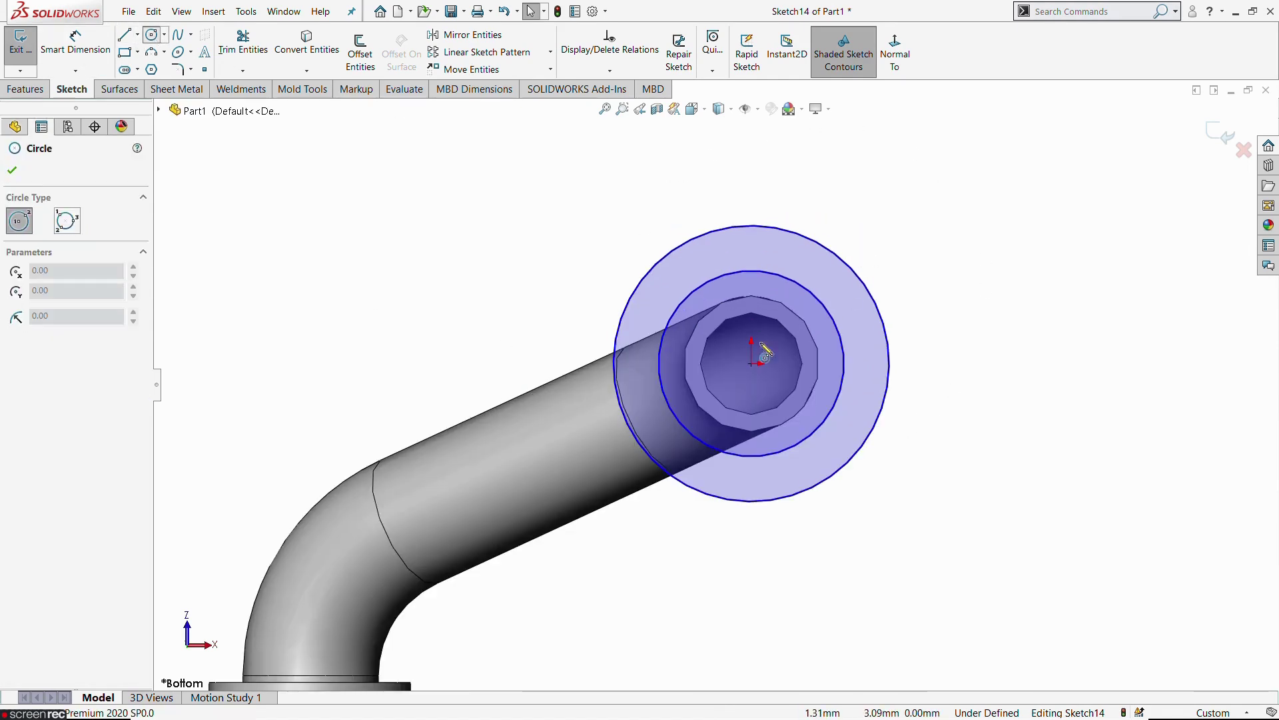
left_click(750, 365)
left_click(871, 372)
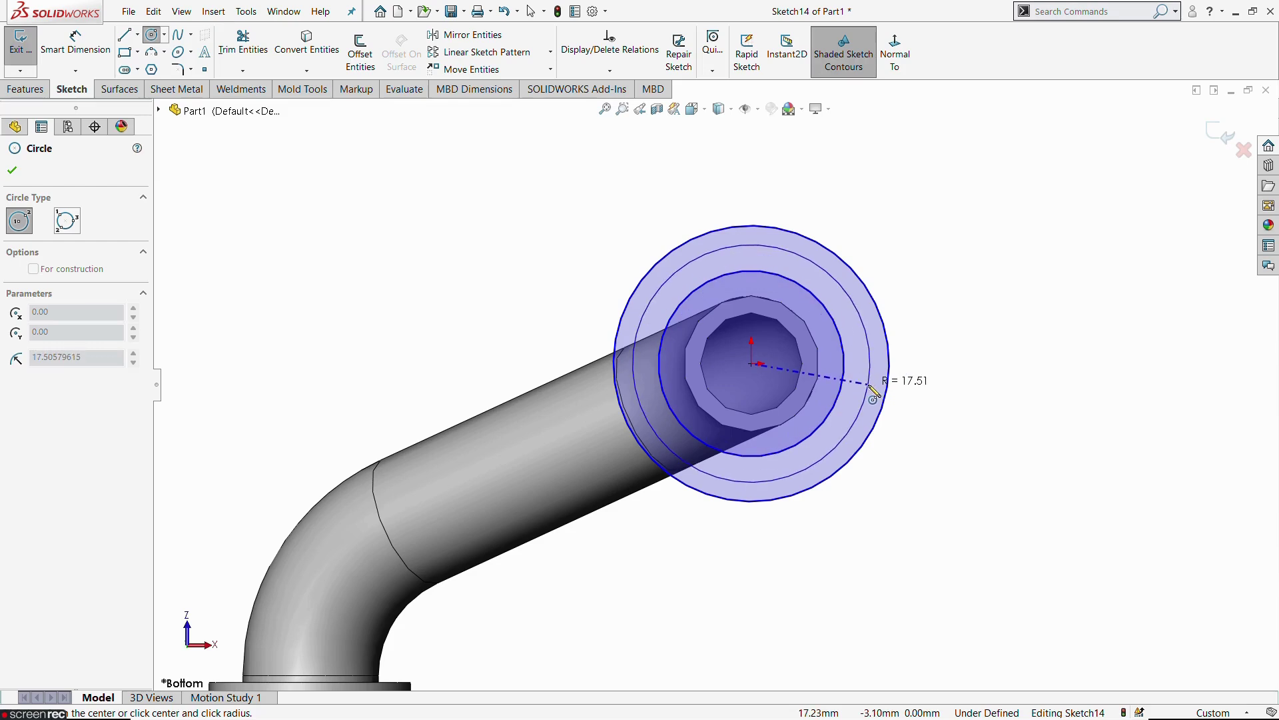
key("Escape")
Step: Exit the concentric-circle sketch and reopen it for editing
scroll(331, 246, "up", 3)
left_click(20, 42)
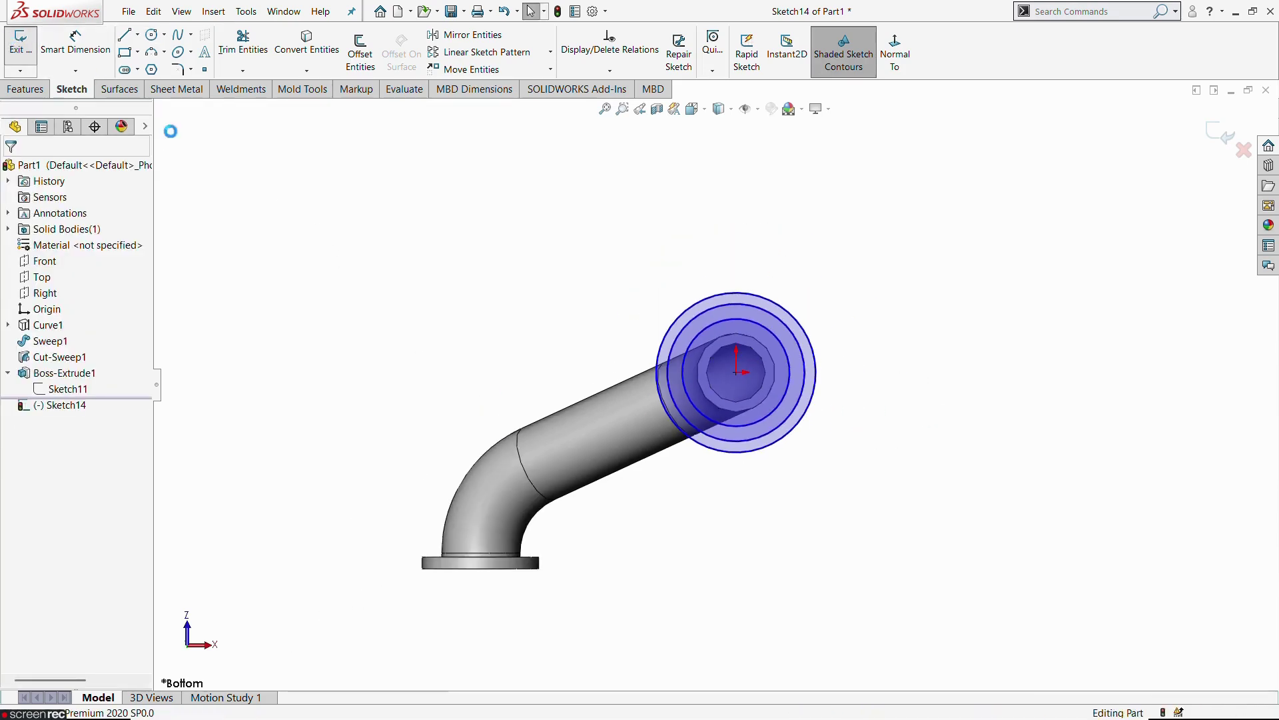
middle_click_drag(425, 469, 448, 383)
middle_click_drag(450, 299, 515, 285)
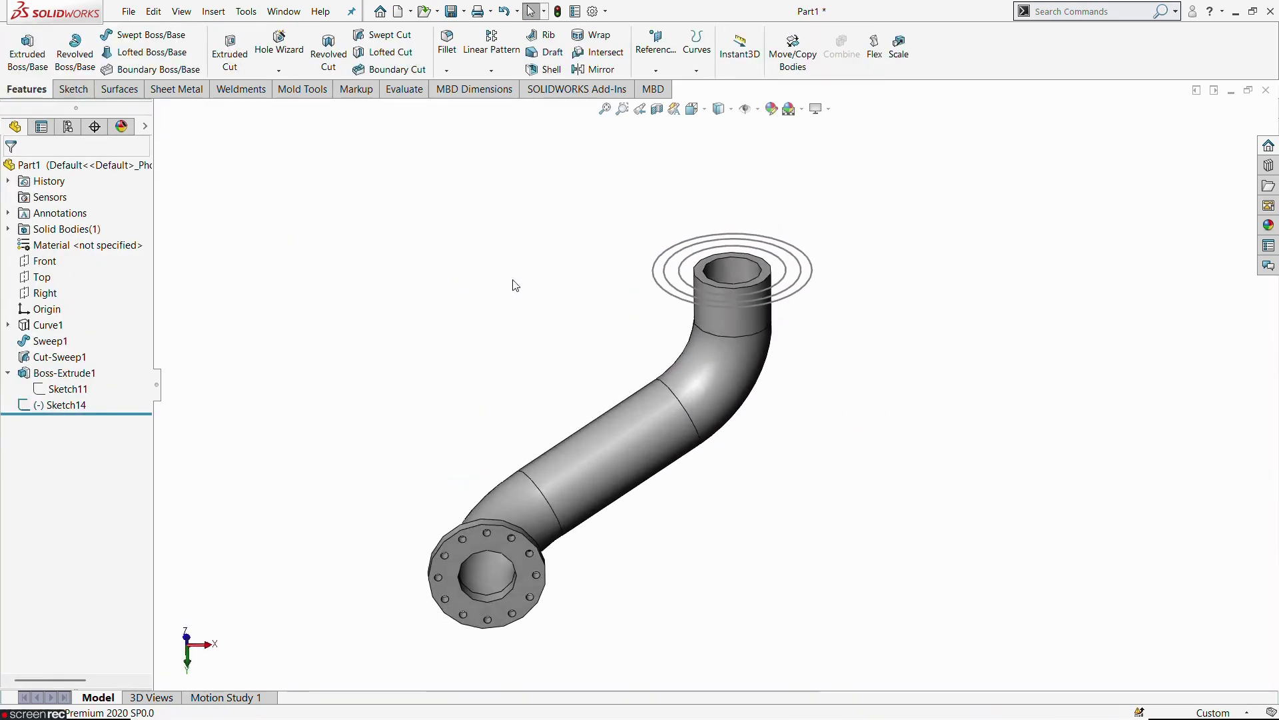
left_click(816, 273)
left_click(857, 213)
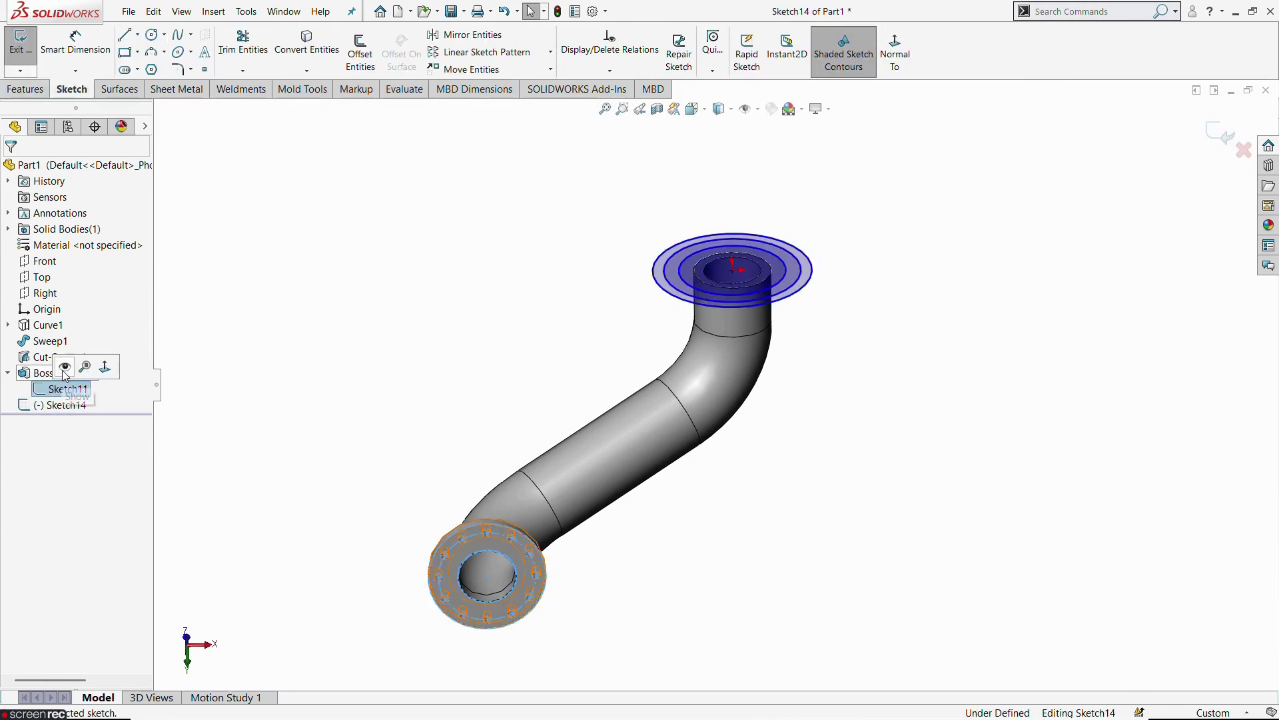
Step: Show the finished flange's sketch and try to select its outer circle together with the new sketch's outer circle
mouse_move(501, 573)
middle_mouse_down()
mouse_move(471, 491)
mouse_move(490, 426)
middle_mouse_up()
left_click(79, 372)
scroll(547, 526, "down", 3)
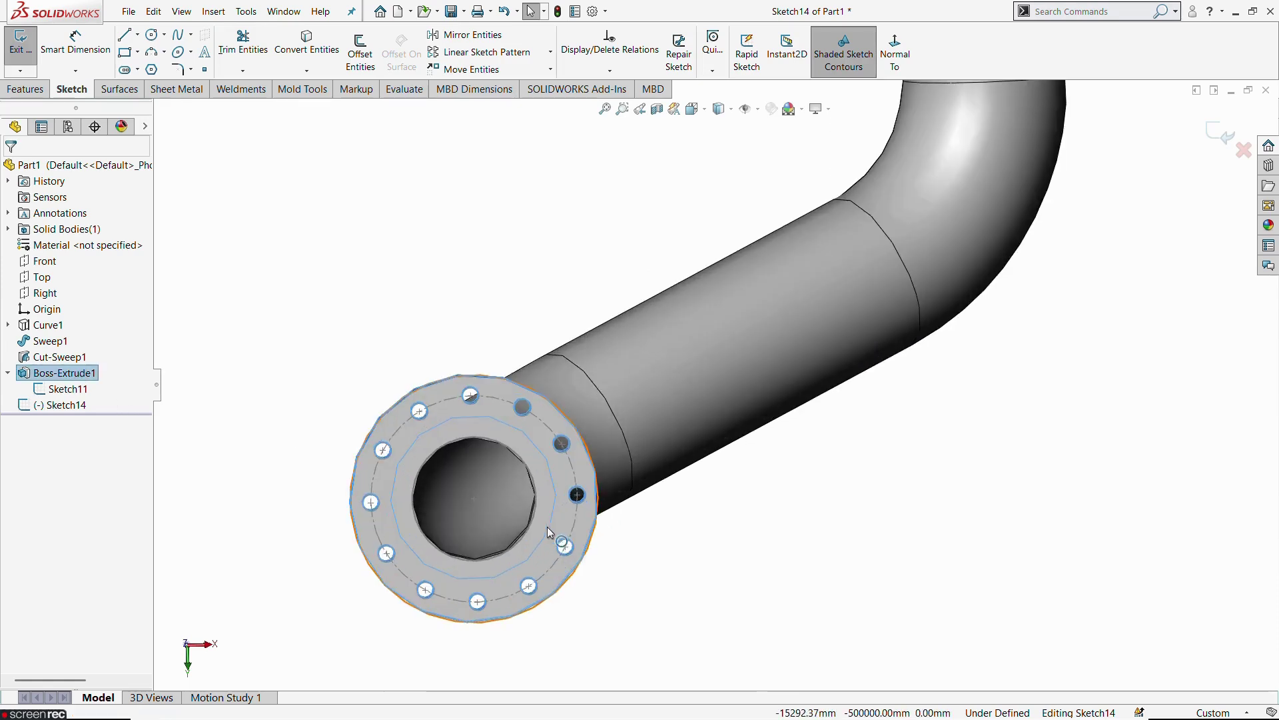
key("Escape")
left_click(490, 378)
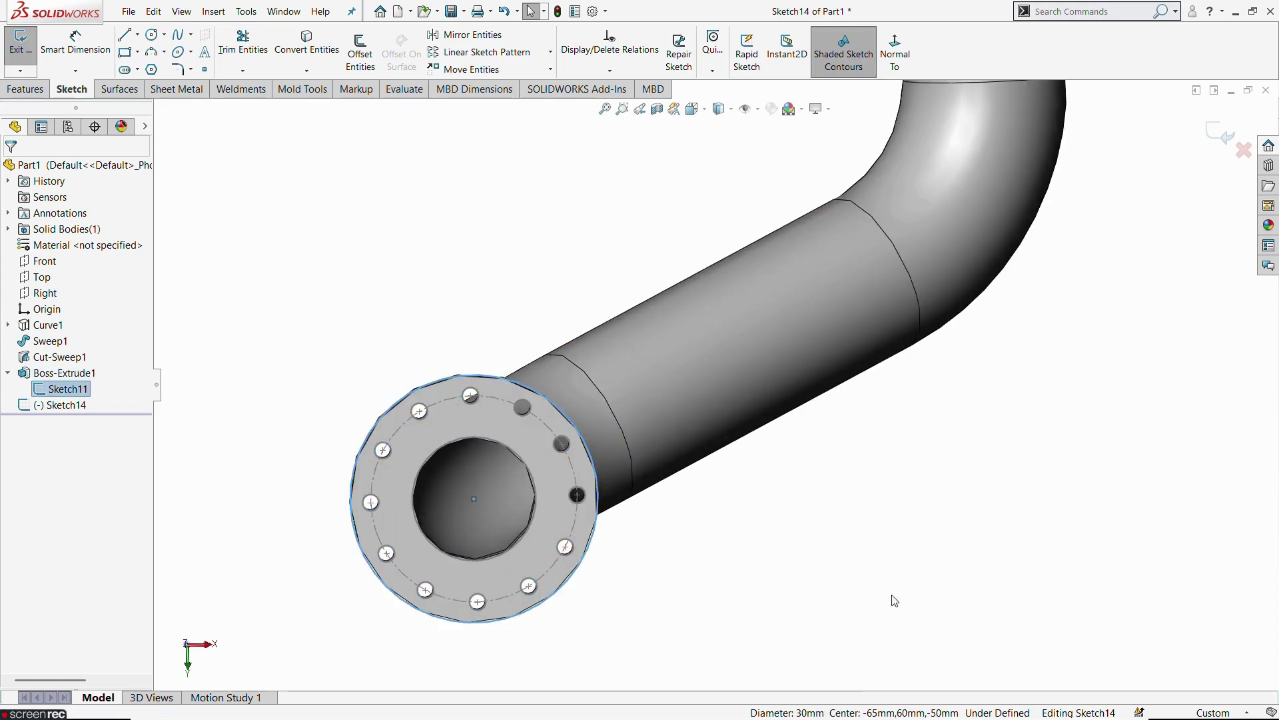
scroll(891, 600, "up", 4)
middle_click_drag(963, 457, 997, 504)
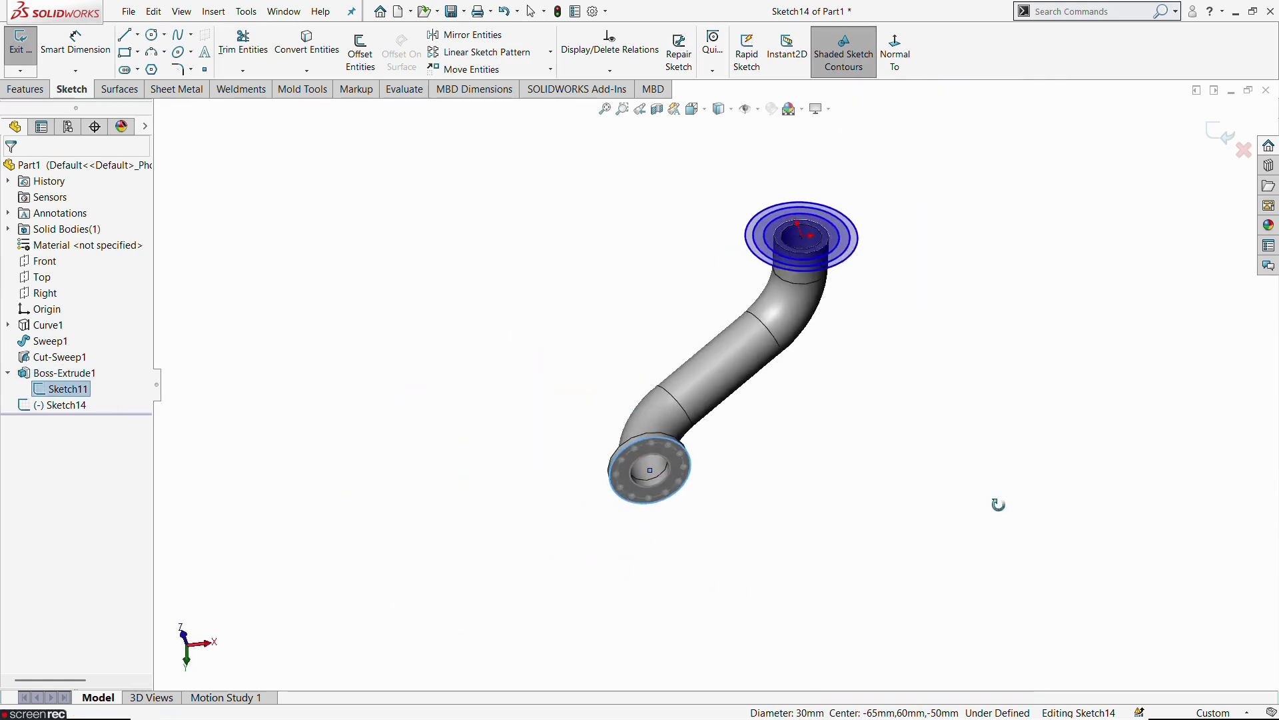
left_click(853, 262, "ctrl")
middle_click_drag(851, 261, 914, 363)
left_click(914, 360)
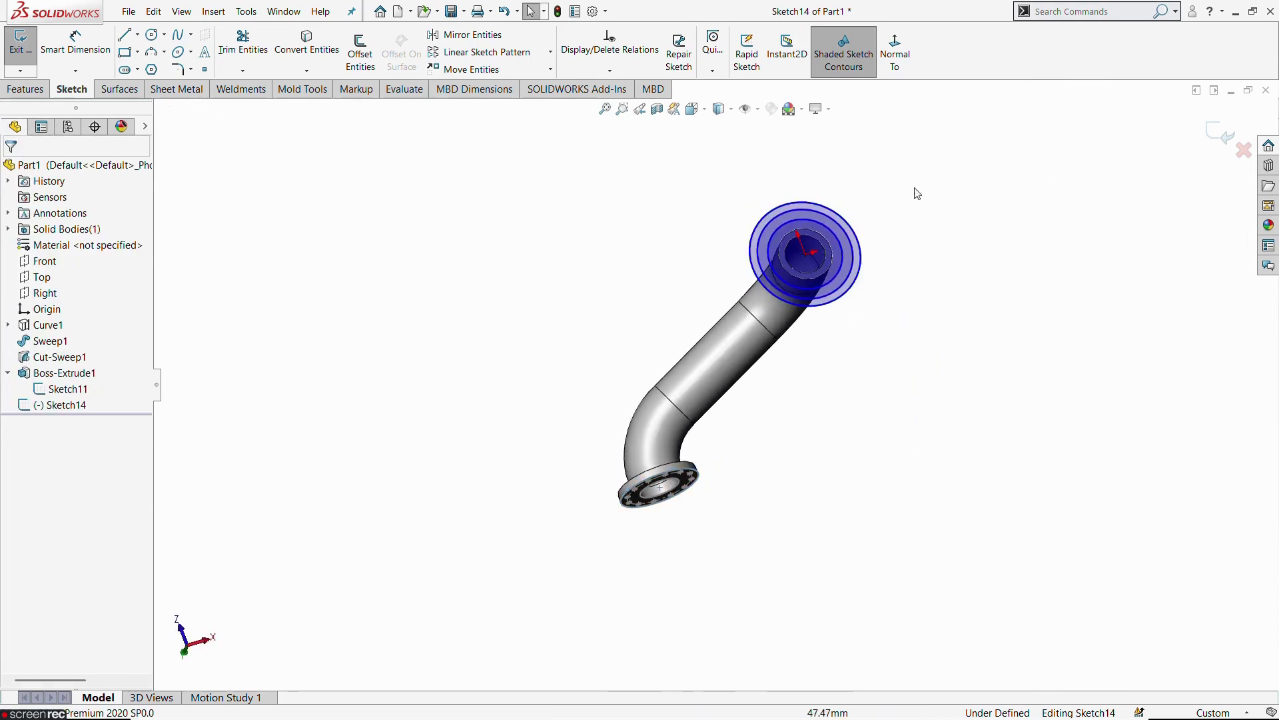
Step: Face the sketch plane and dimension the outermost circle with a 30 mm diameter
left_click(895, 53)
scroll(973, 244, "down", 4)
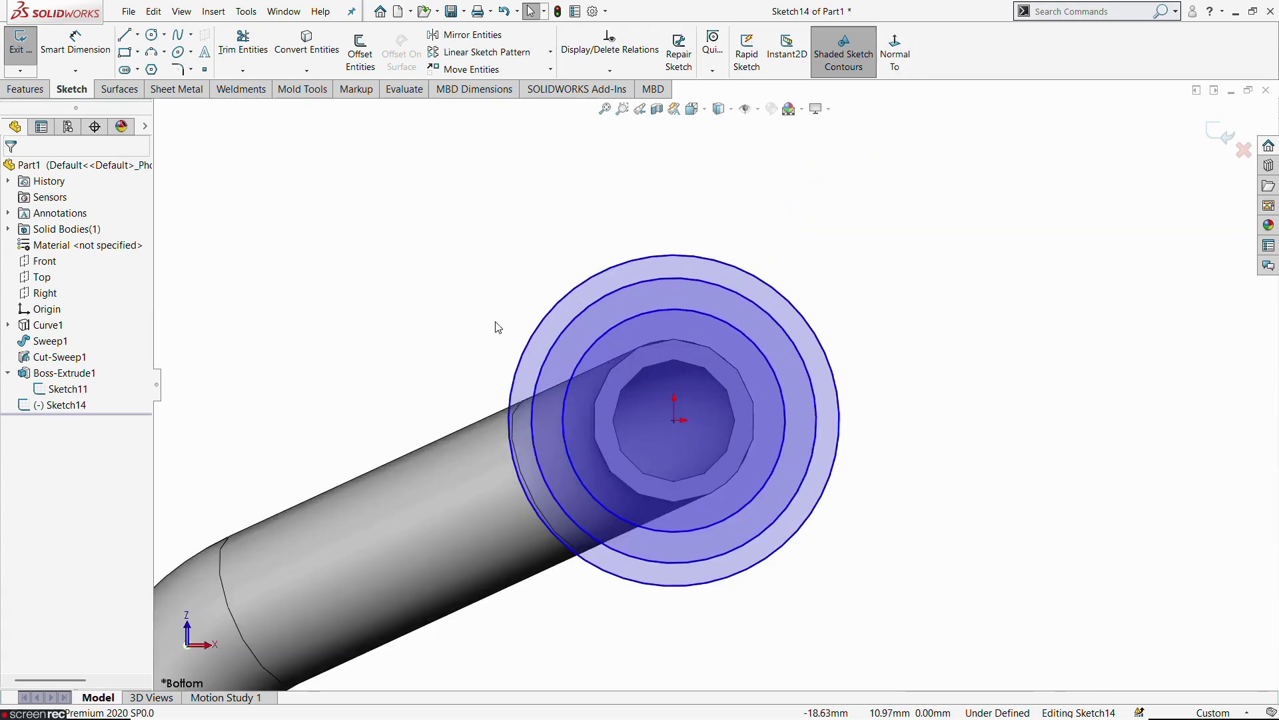
left_click(78, 45)
left_click(834, 369)
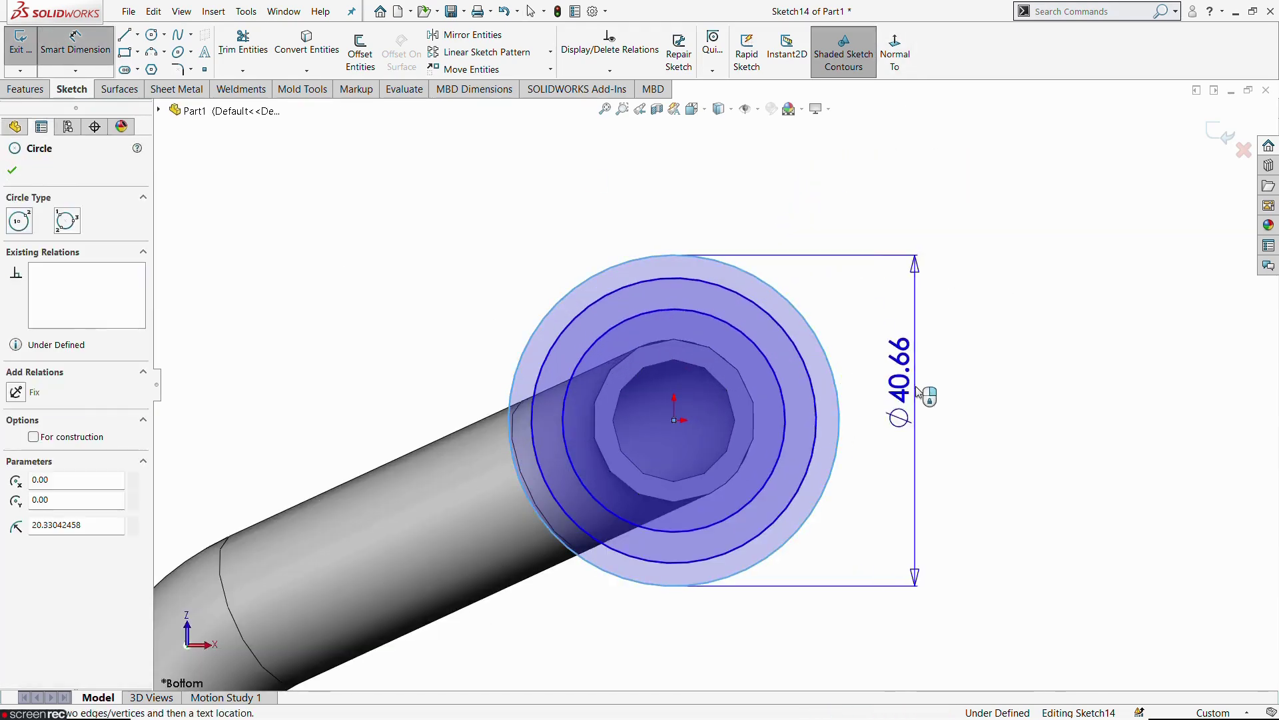
left_click(946, 386)
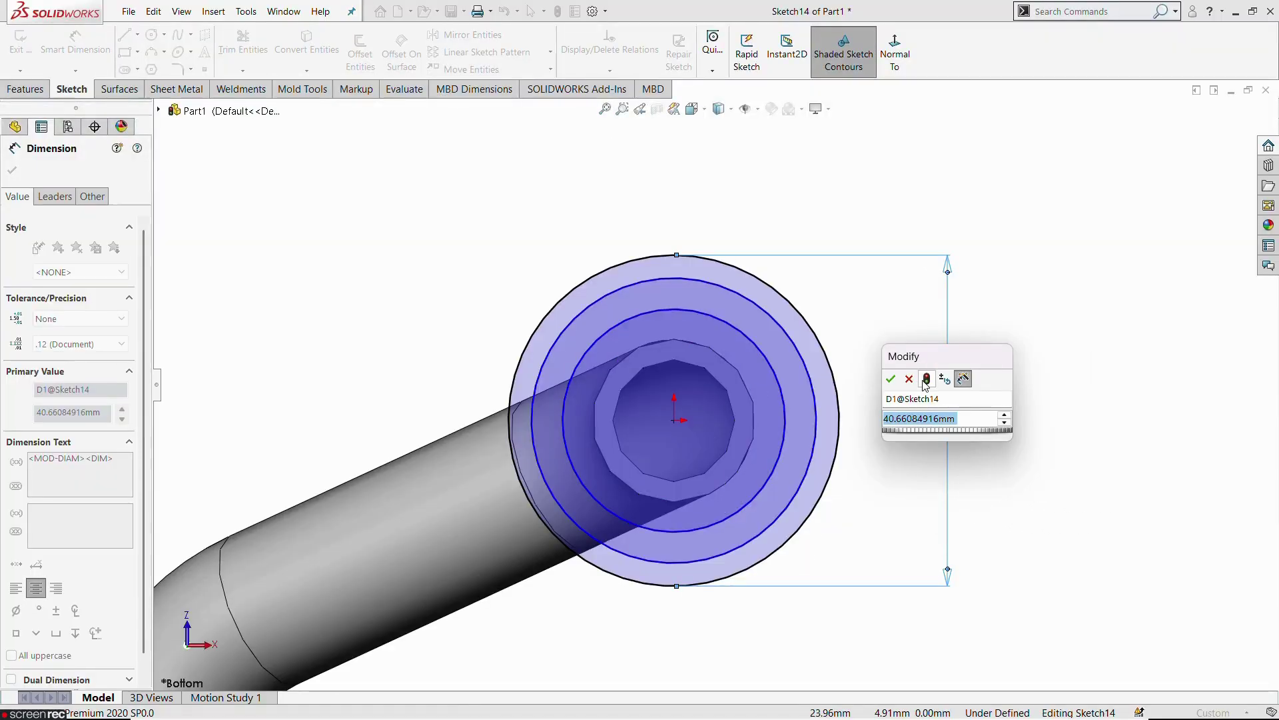
type("30")
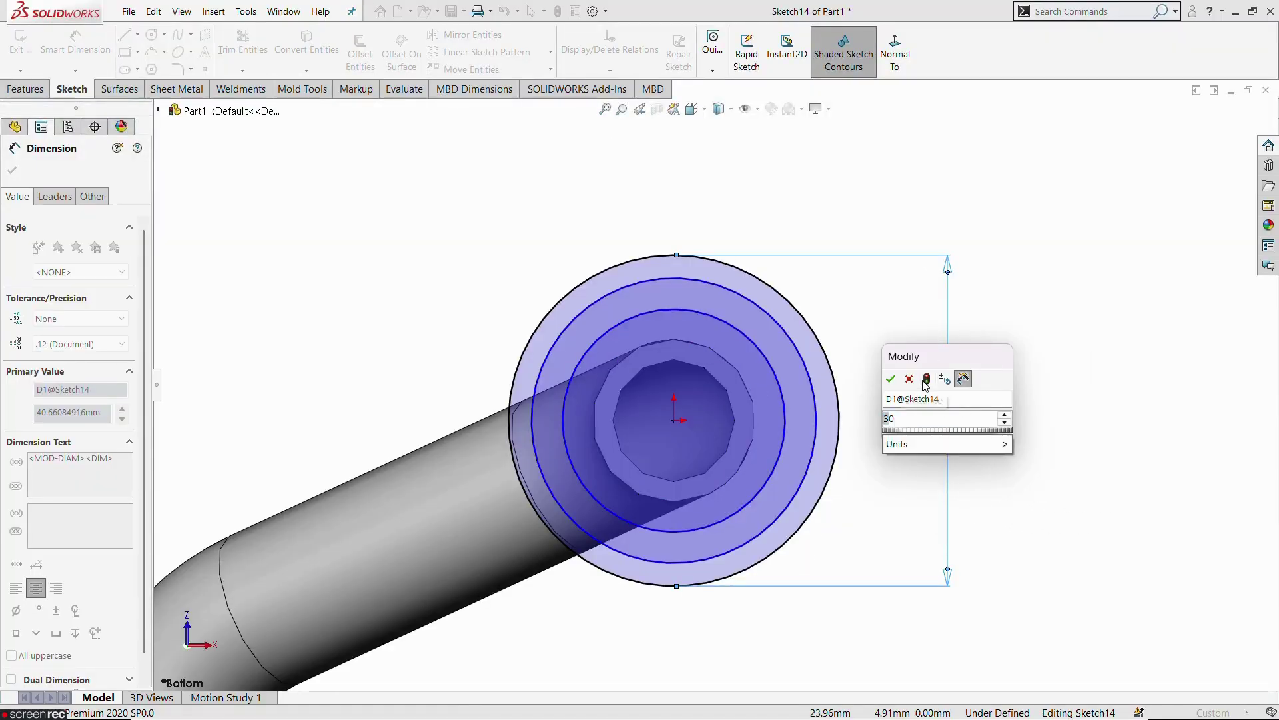
key("Return")
Step: Check the reference drawing and dimension the circle that is now outermost with a 15 mm diameter
left_click(864, 472)
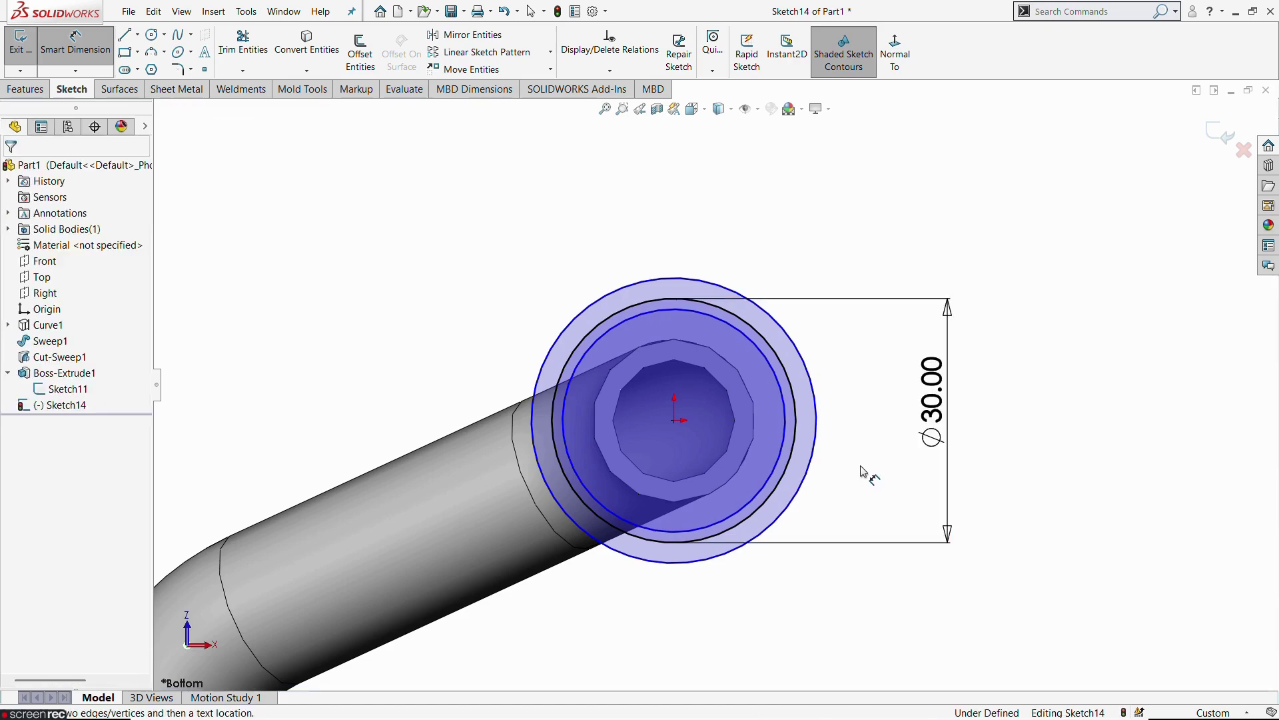
left_click(815, 379)
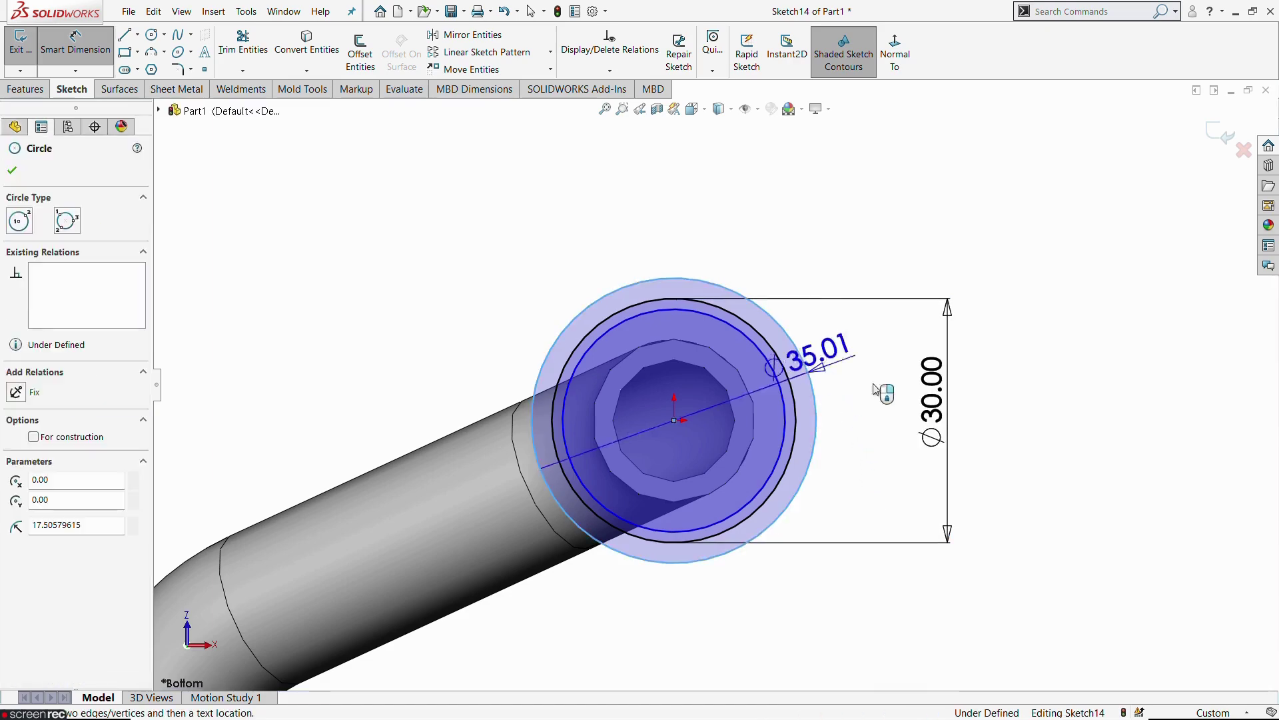
left_click(1044, 424)
key("alt+Tab")
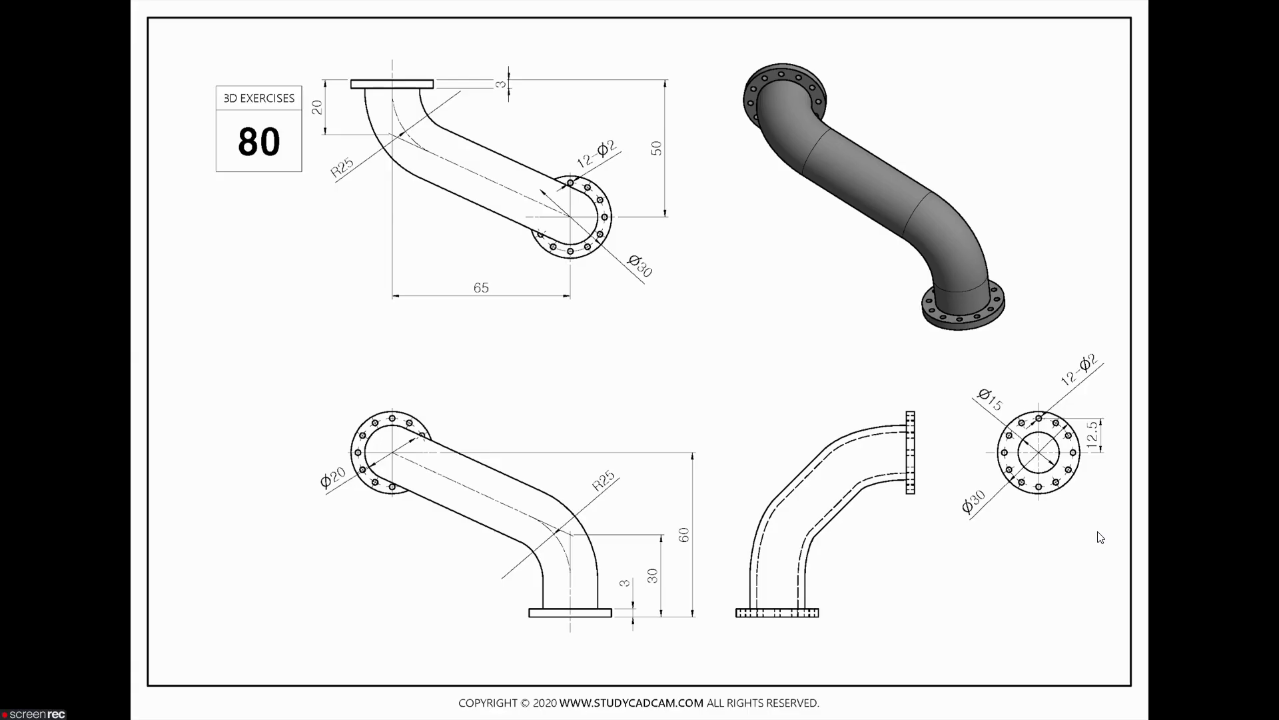
key("alt+Tab")
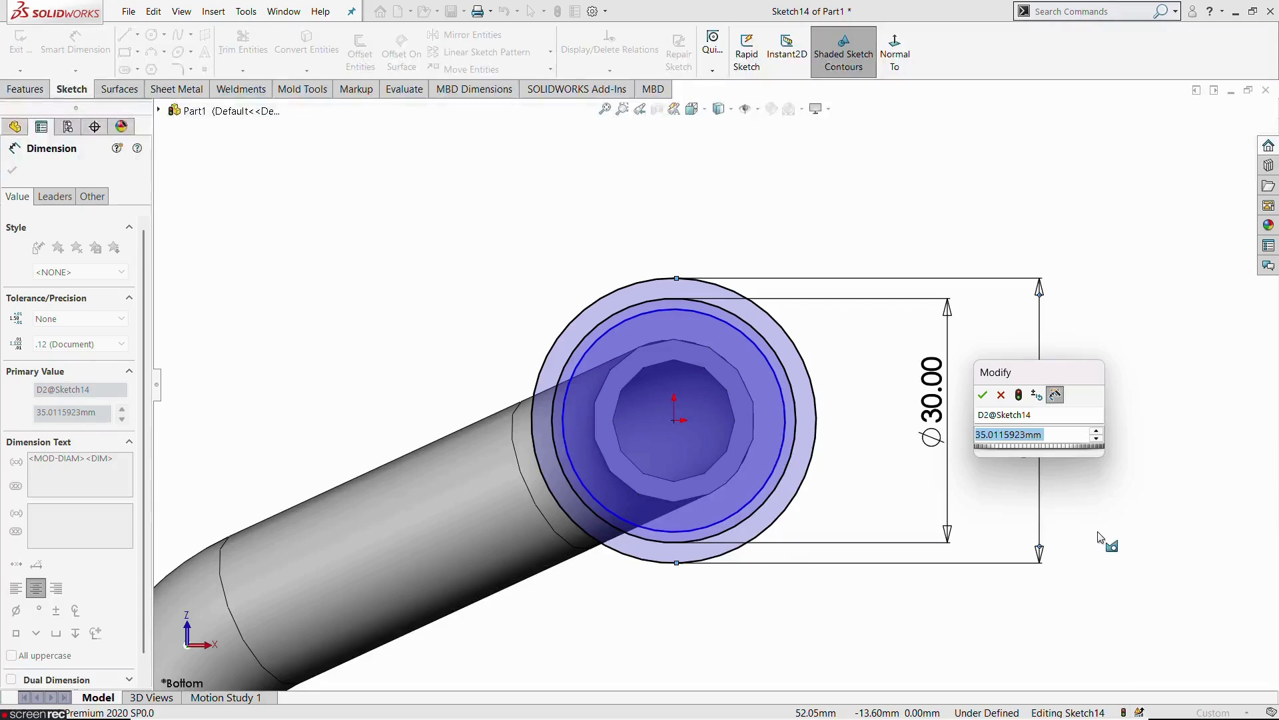
type("15")
key("Return")
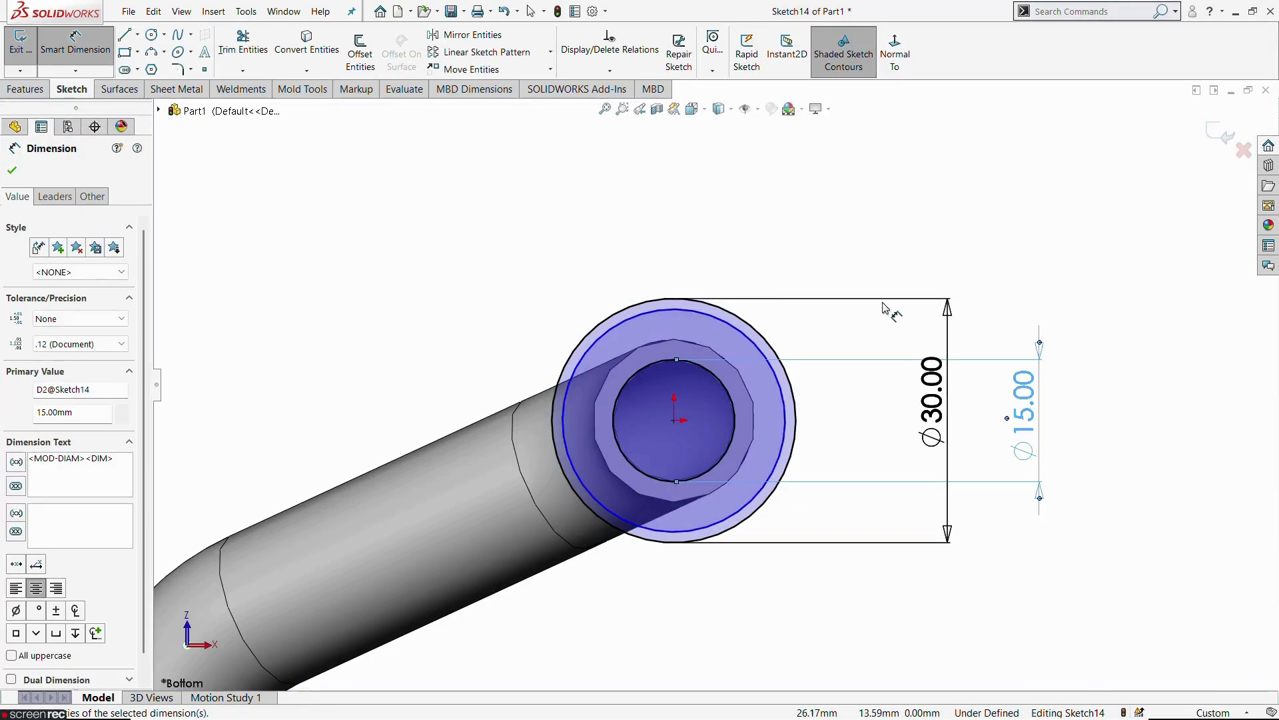
Step: Dimension the remaining concentric circle with a 25 mm diameter and convert it to construction geometry
left_click(843, 250)
scroll(726, 373, "down", 2)
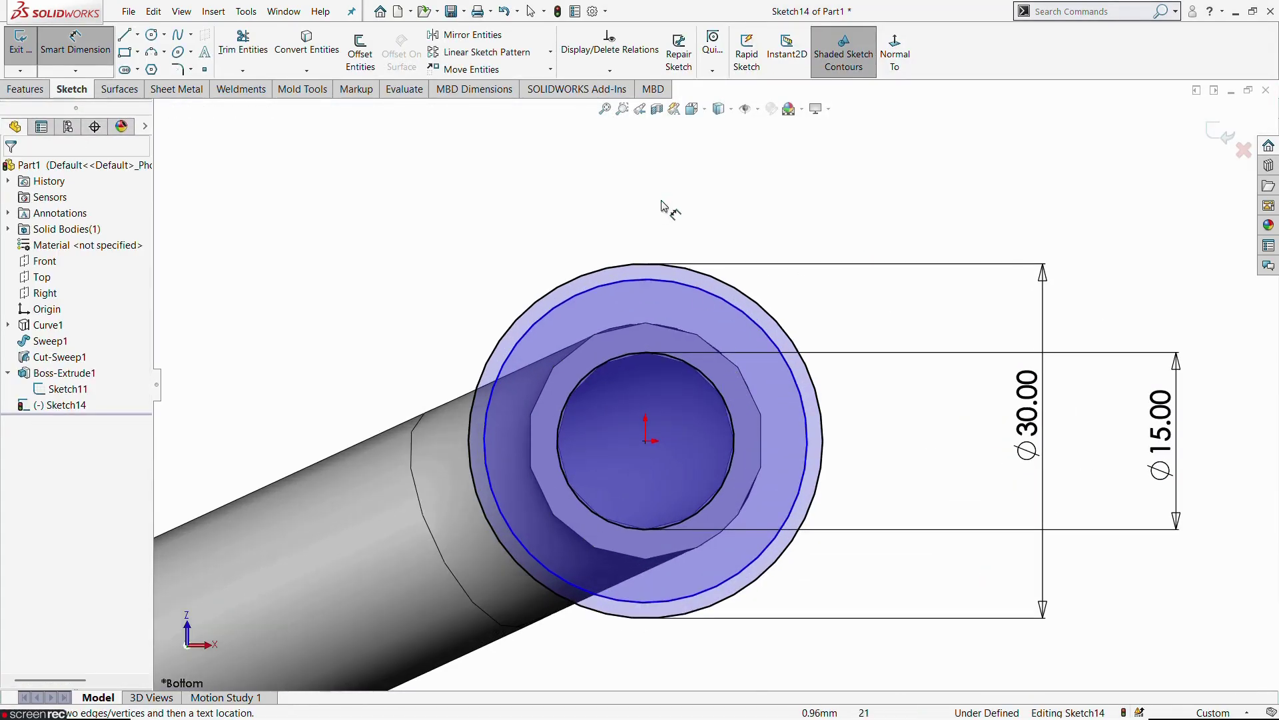
left_click(714, 294)
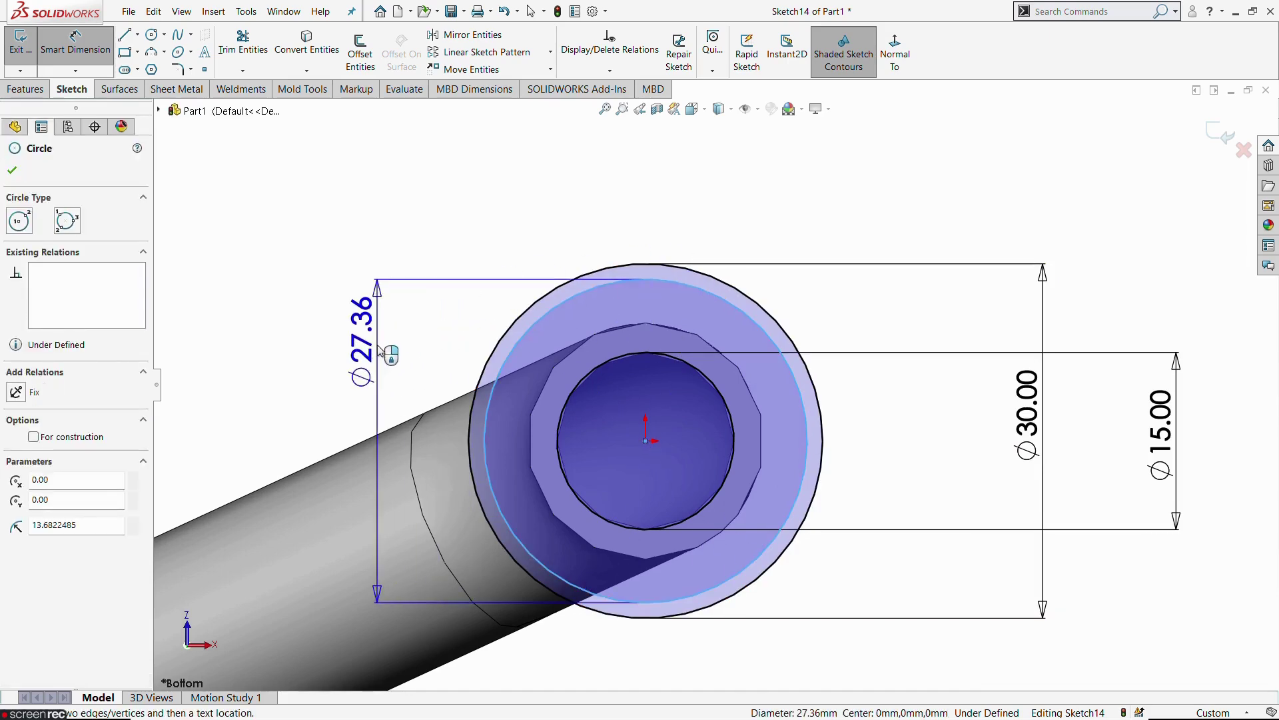
left_click(379, 351)
type("25")
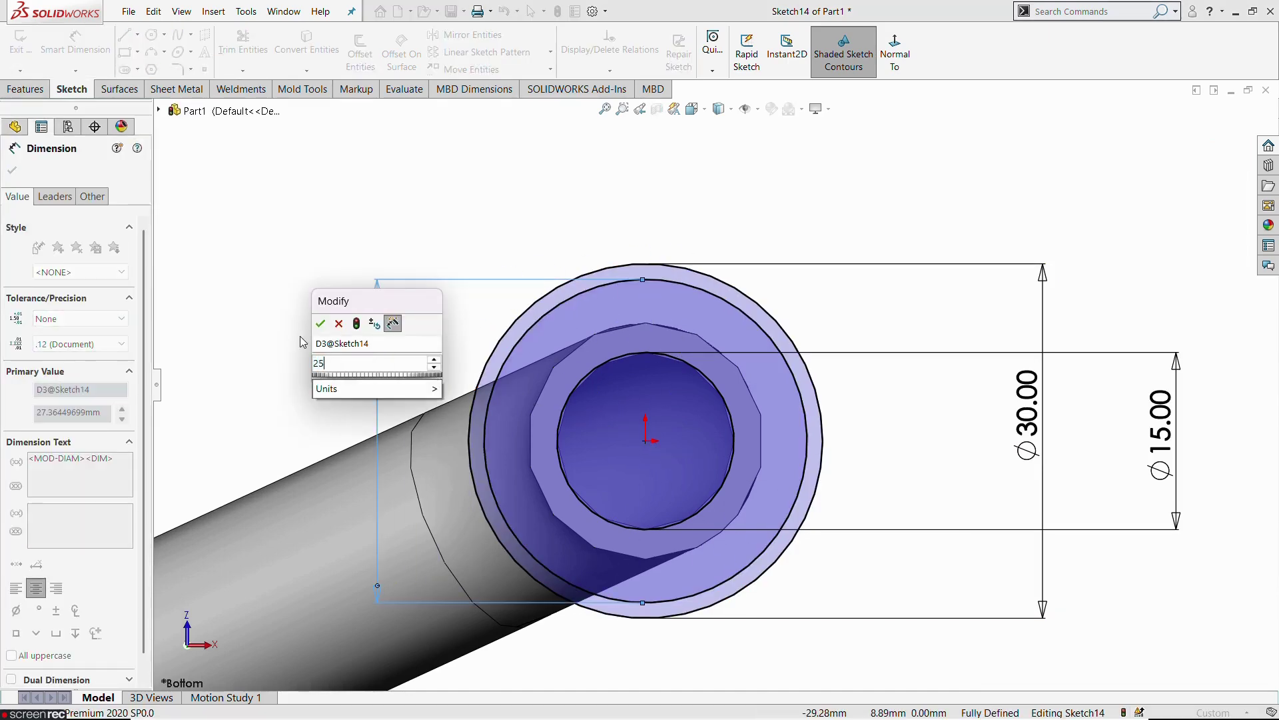
key("Return")
left_click(554, 202)
key("Escape")
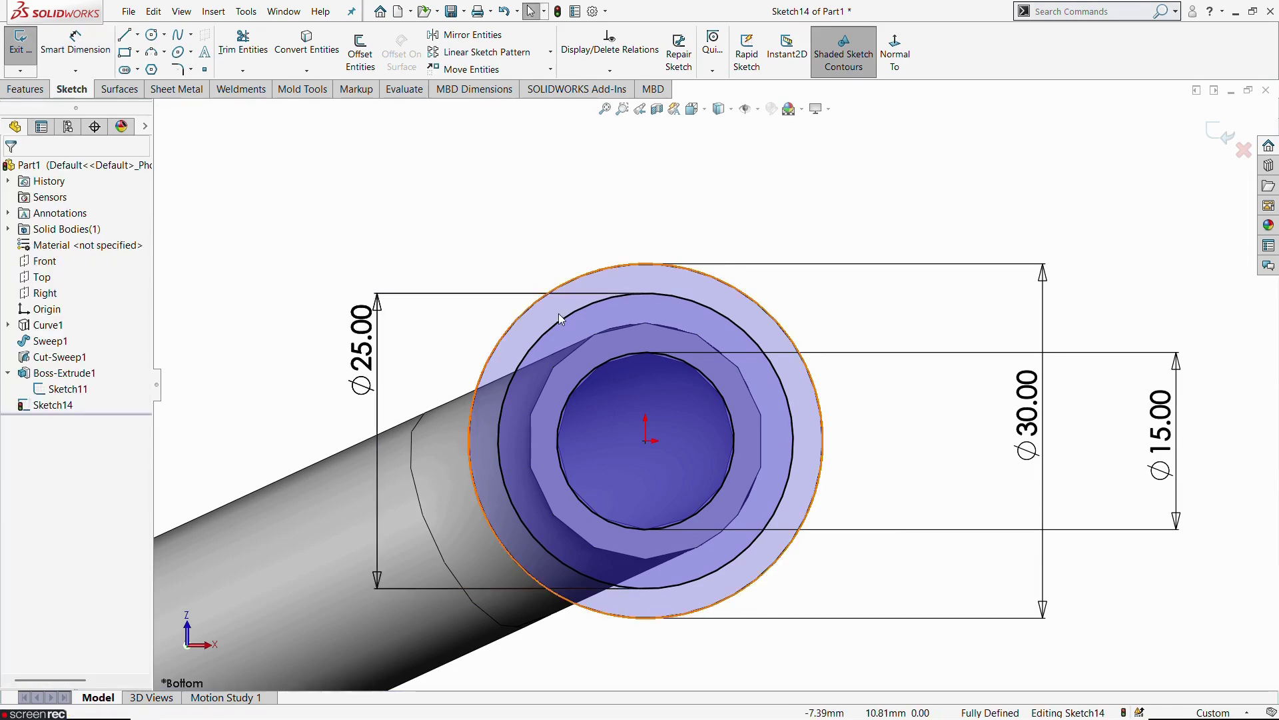
left_click(559, 325)
left_click(617, 287)
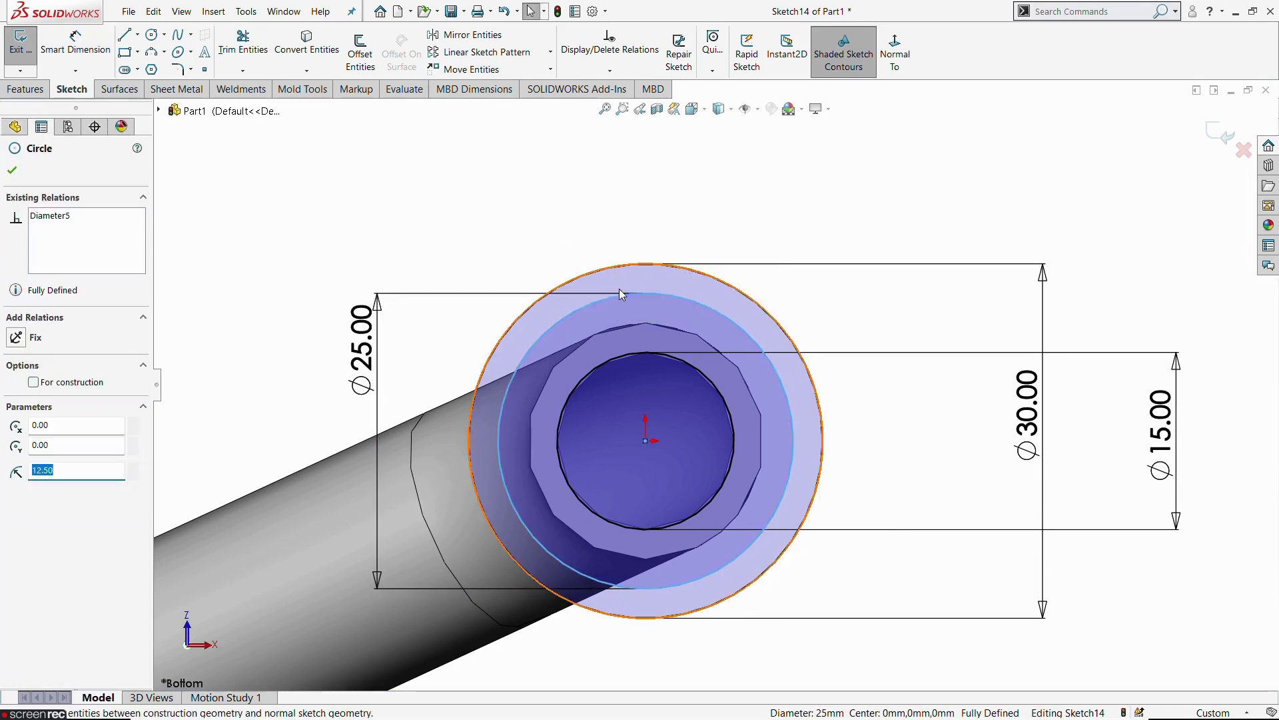
Step: Try a small hole circle centred on the construction circle's upper quadrant point and delete it
left_click(158, 37)
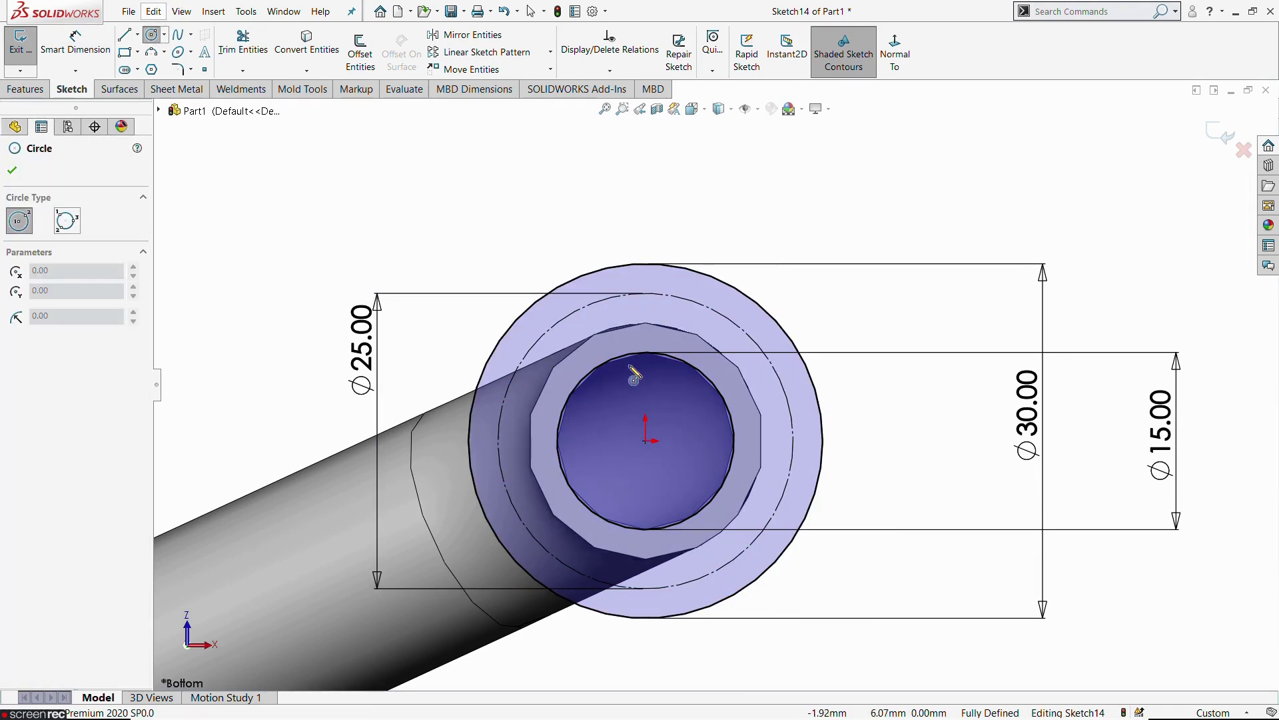
left_click(645, 293)
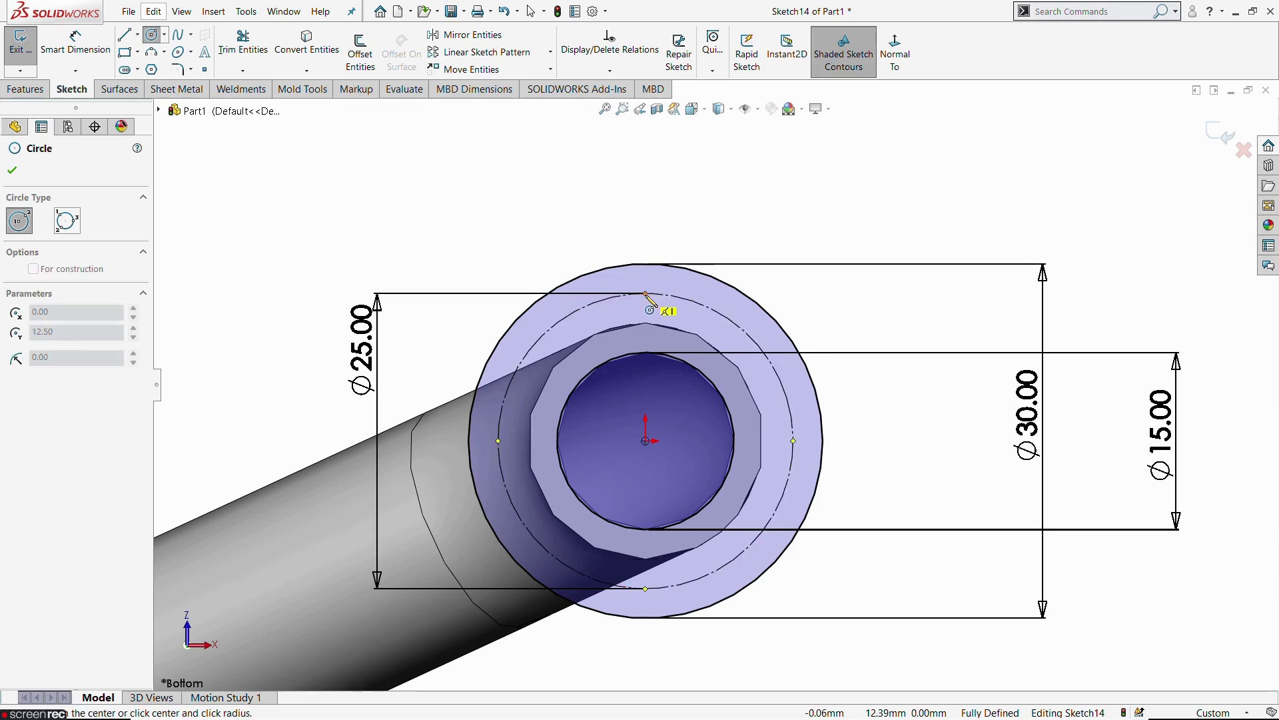
left_click(653, 303)
key("Escape")
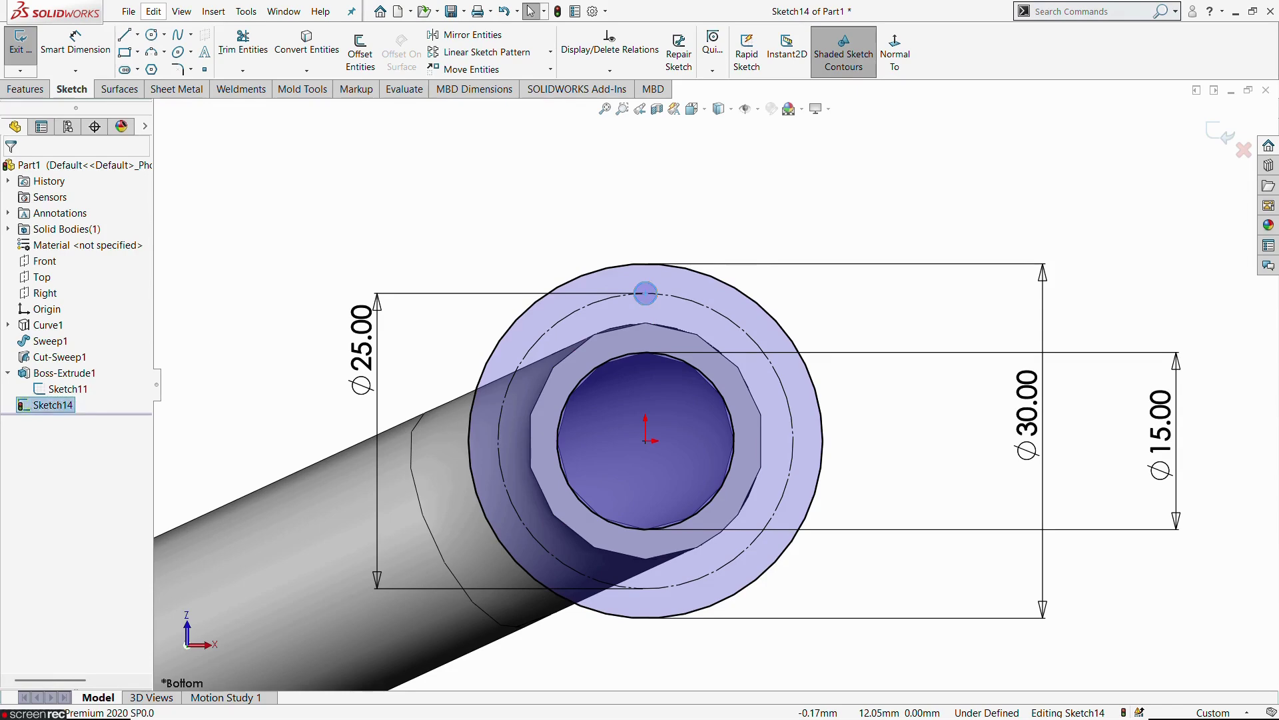
key("Delete")
Step: Exit the second flange's sketch
left_click(21, 45)
scroll(638, 389, "up", 2)
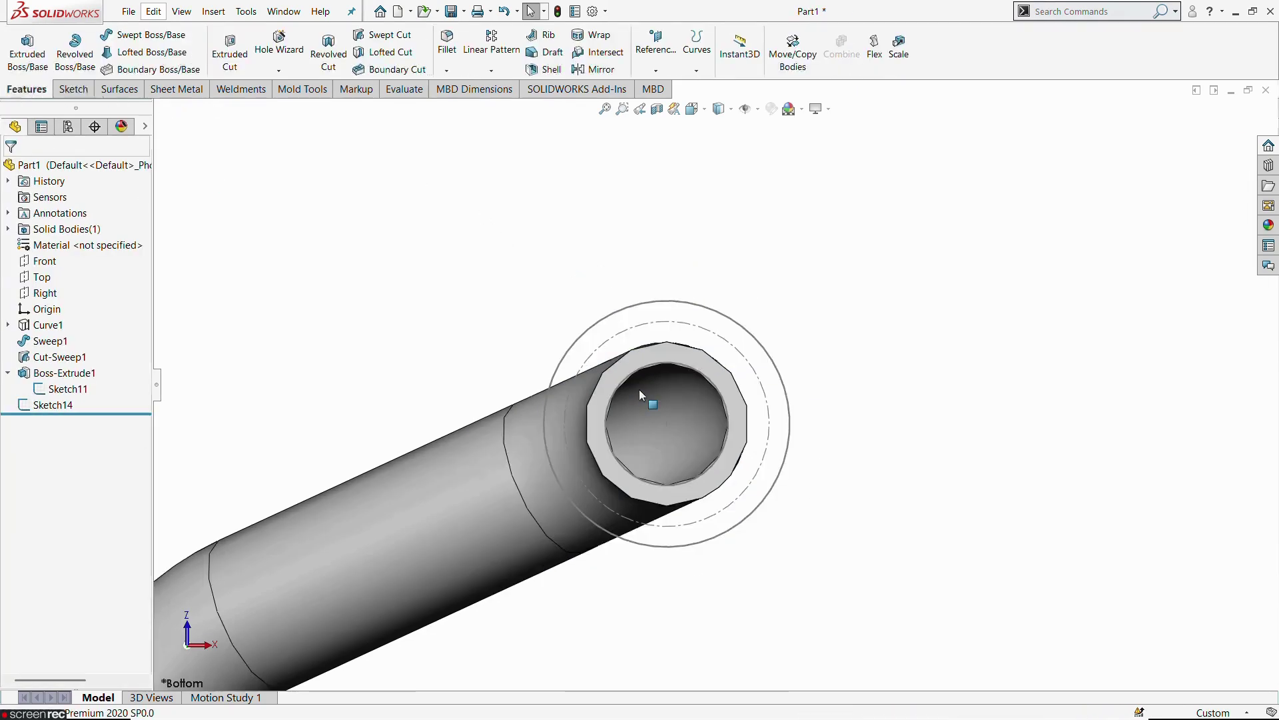
Step: Extrude the second flange's sketch 3 mm blind, reversed back along the pipe and merged with it
middle_click_drag(638, 391, 726, 445)
left_click(53, 404)
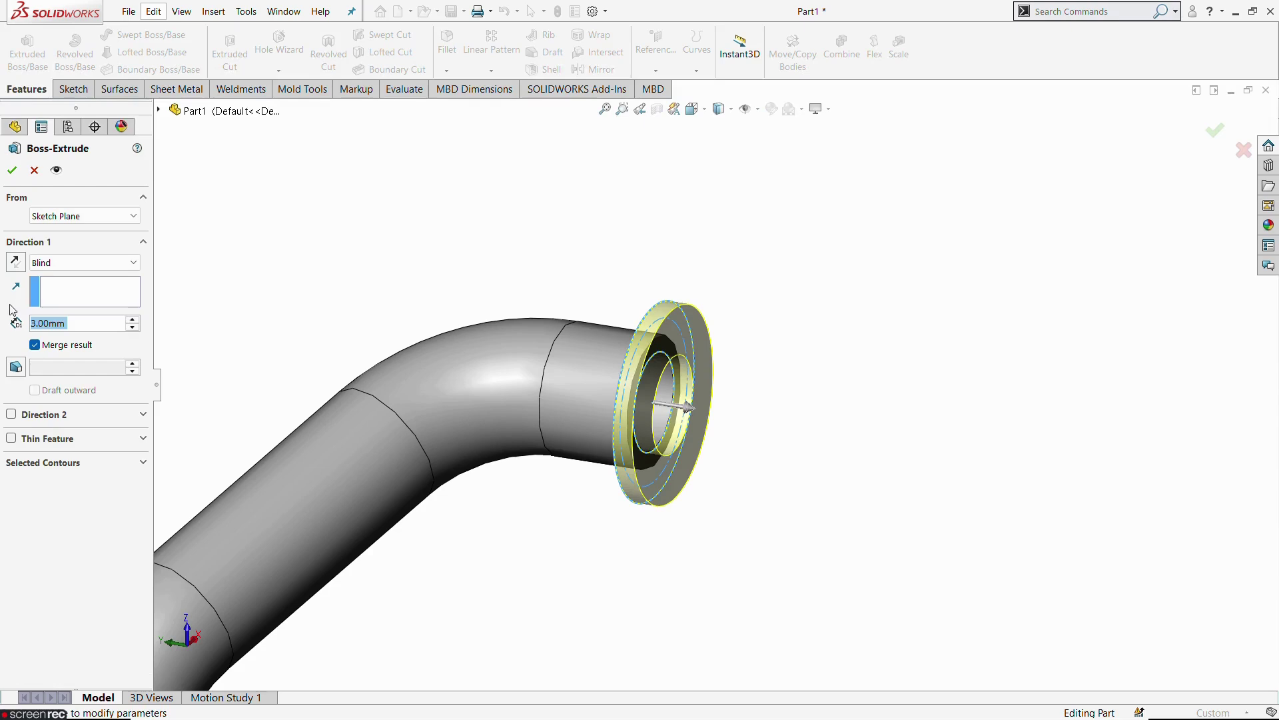
left_click(16, 261)
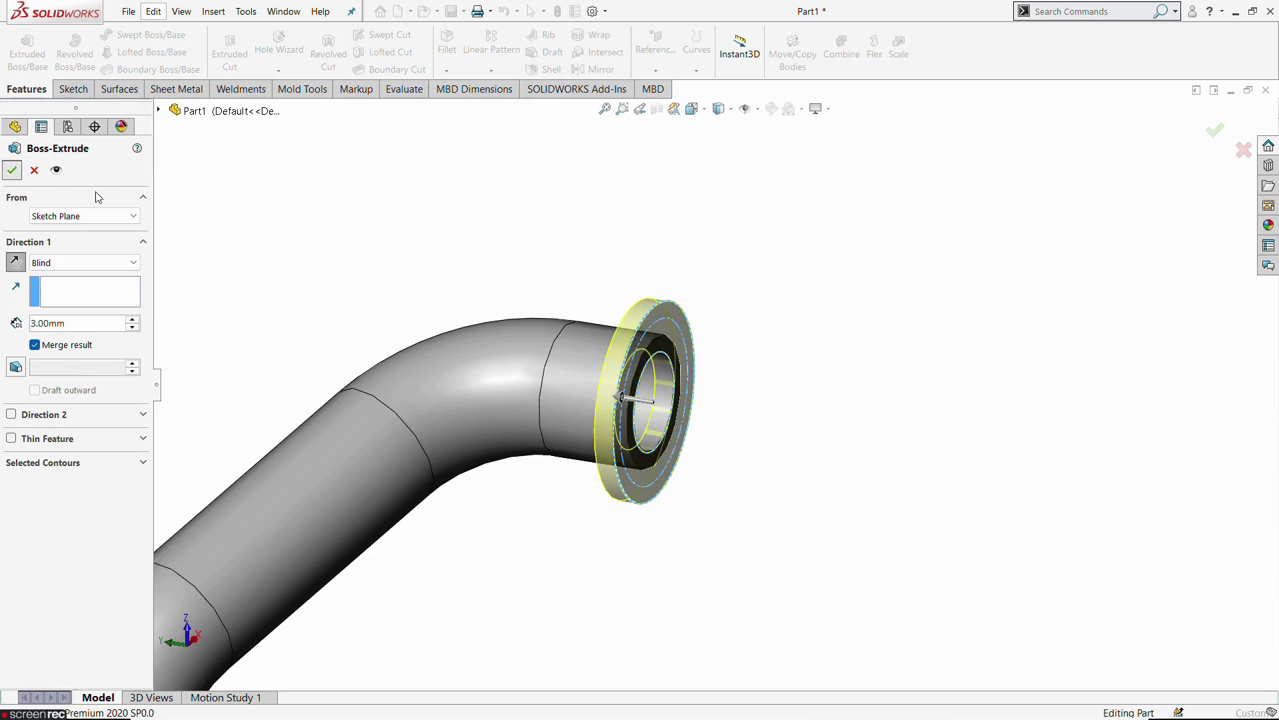
key("Return")
Step: Start a sketch on the second flange's outer face and draw a circle about 20.6 mm in diameter centred on the origin
middle_click_drag(765, 349, 665, 291)
left_click(676, 321)
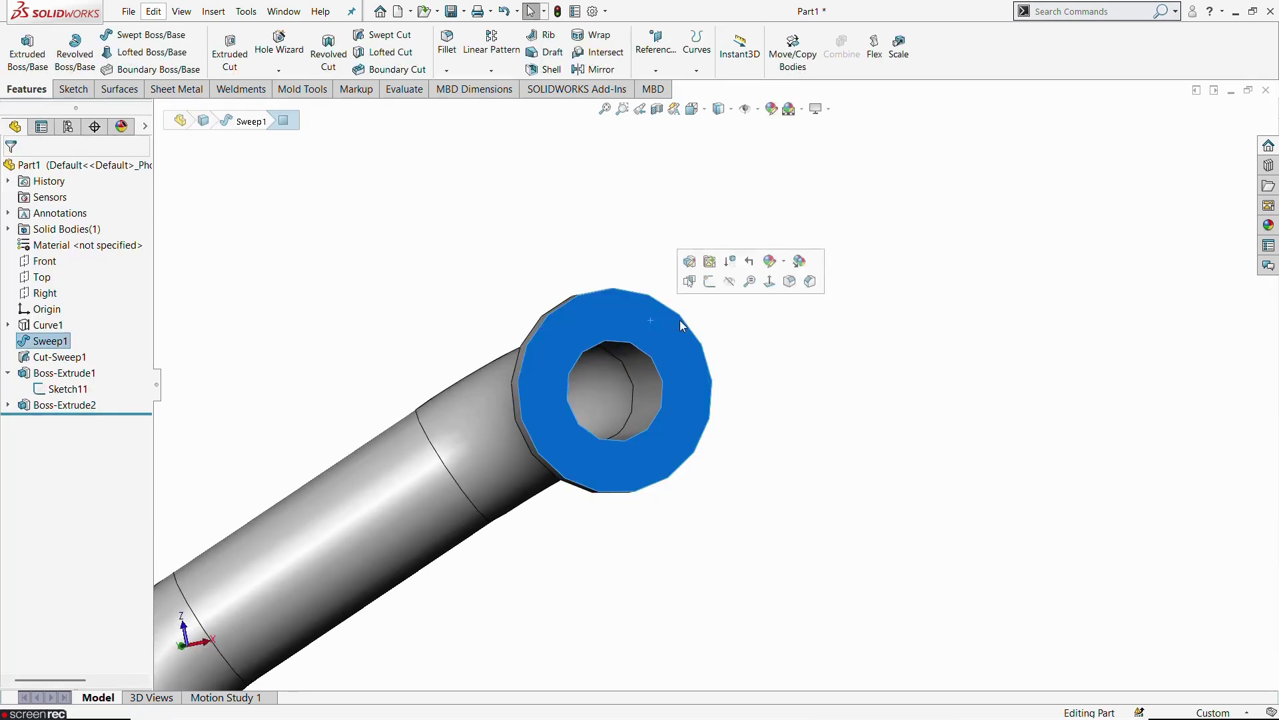
left_click(709, 293)
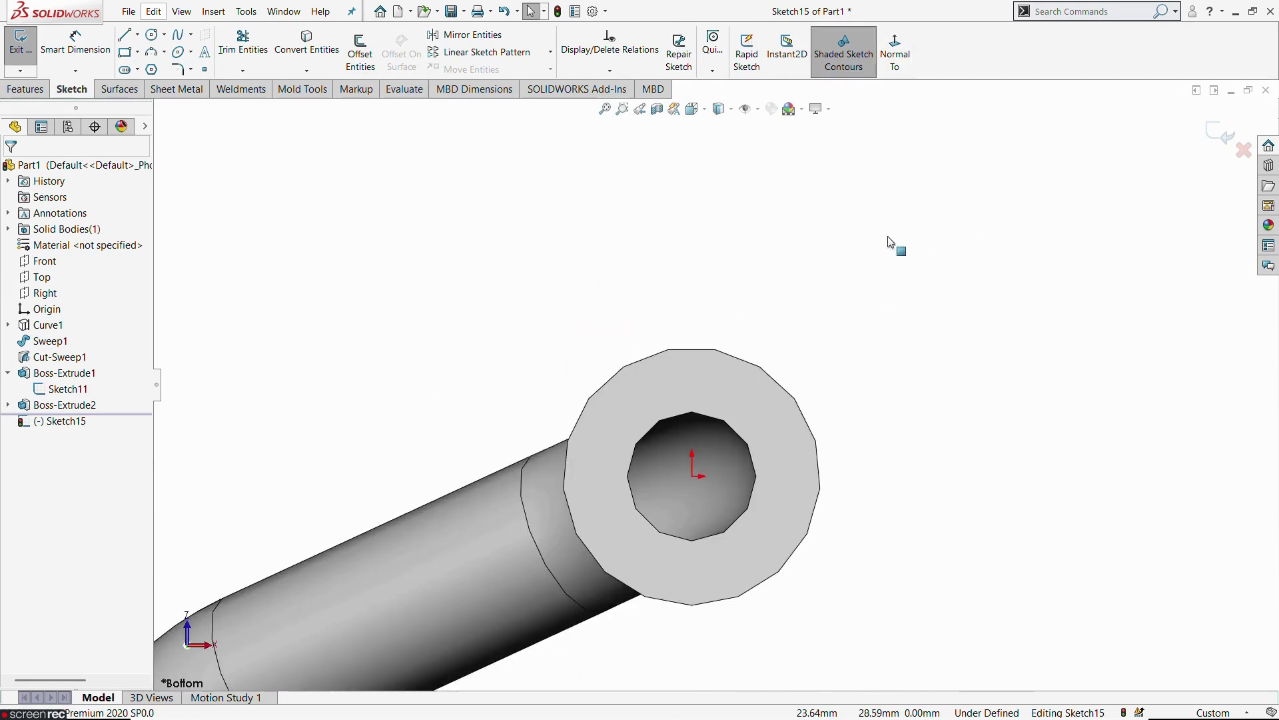
left_click(152, 35)
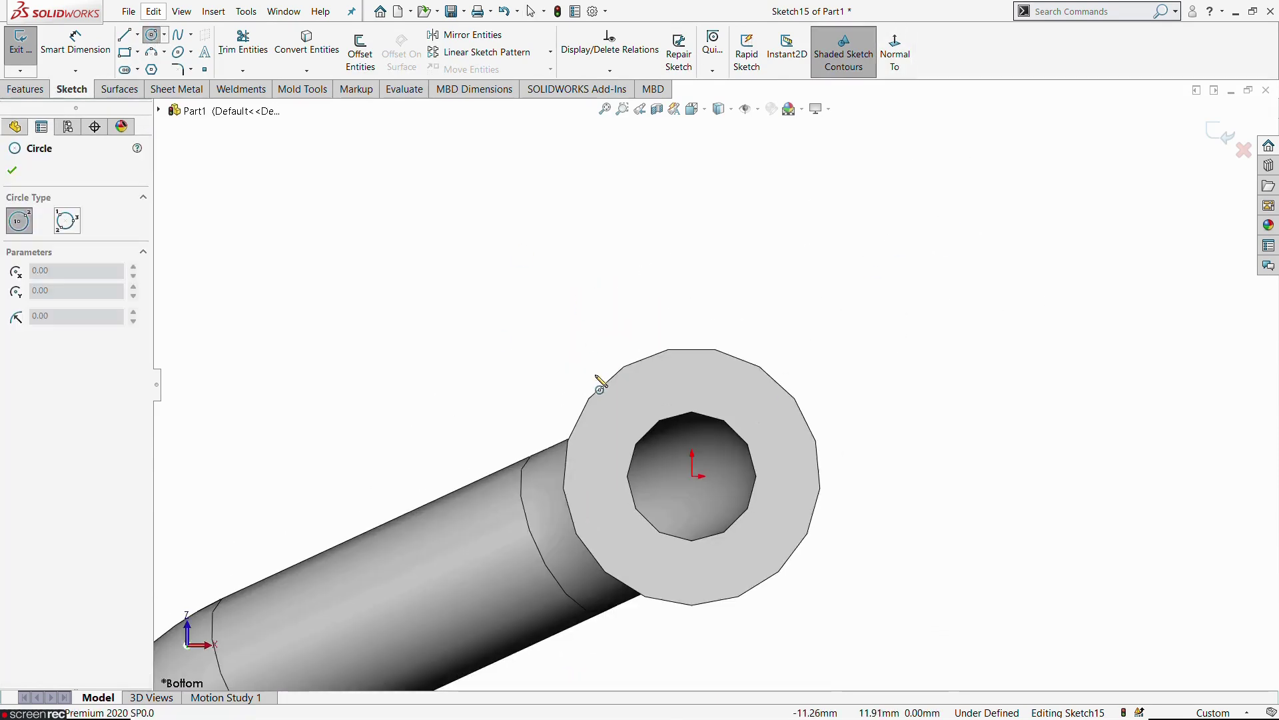
left_click(697, 478)
left_click(766, 529)
key("Escape")
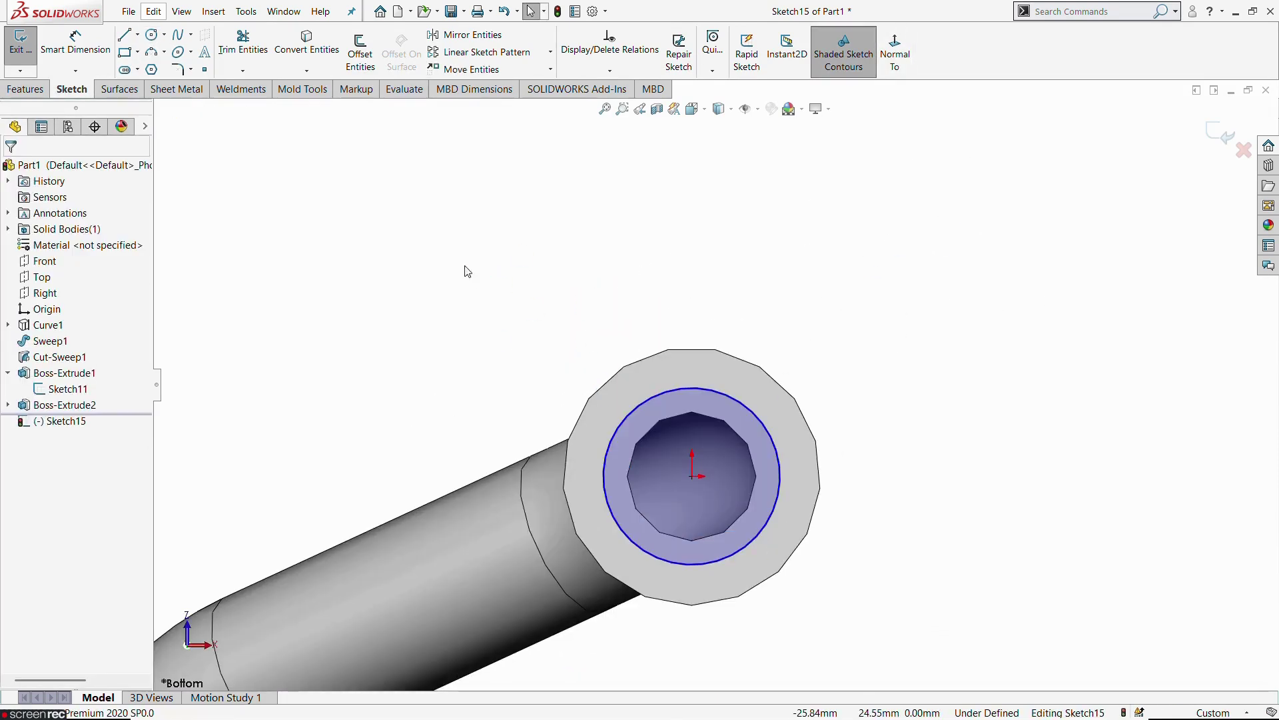
Step: Dimension the circle on the flange face with a 25 mm diameter
left_click(76, 40)
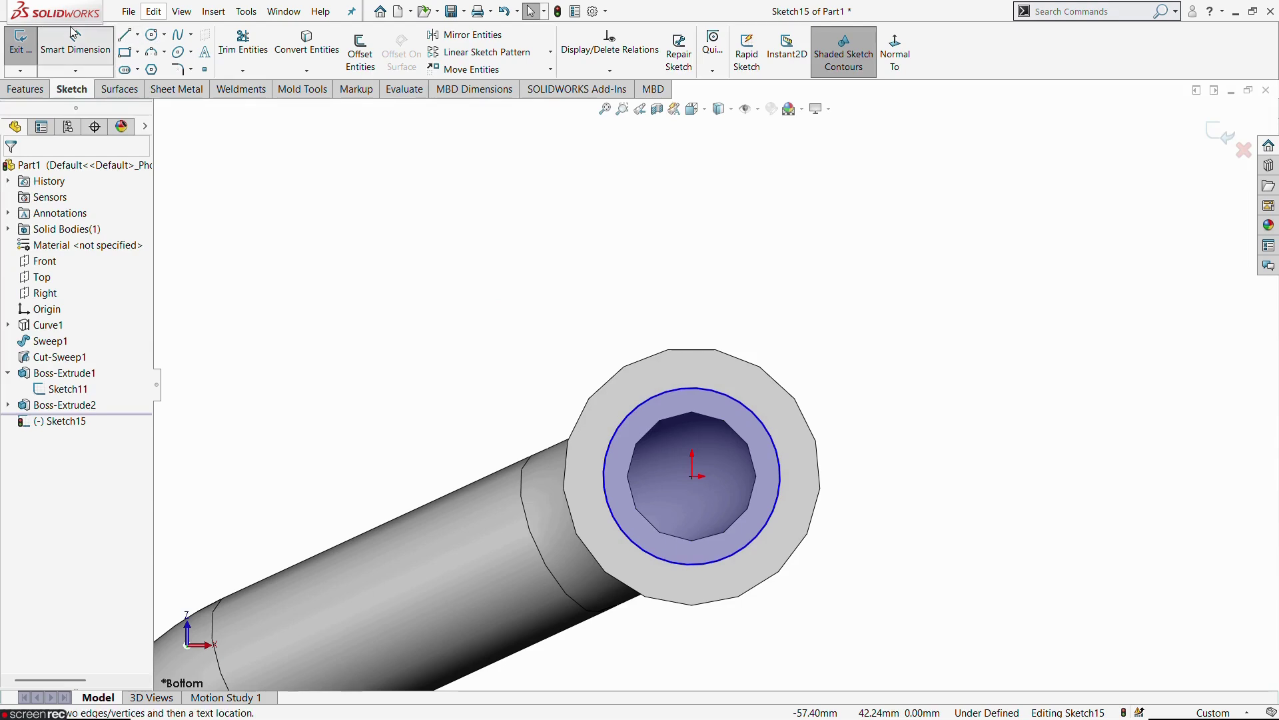
left_click(712, 397)
left_click(926, 344)
key("Return")
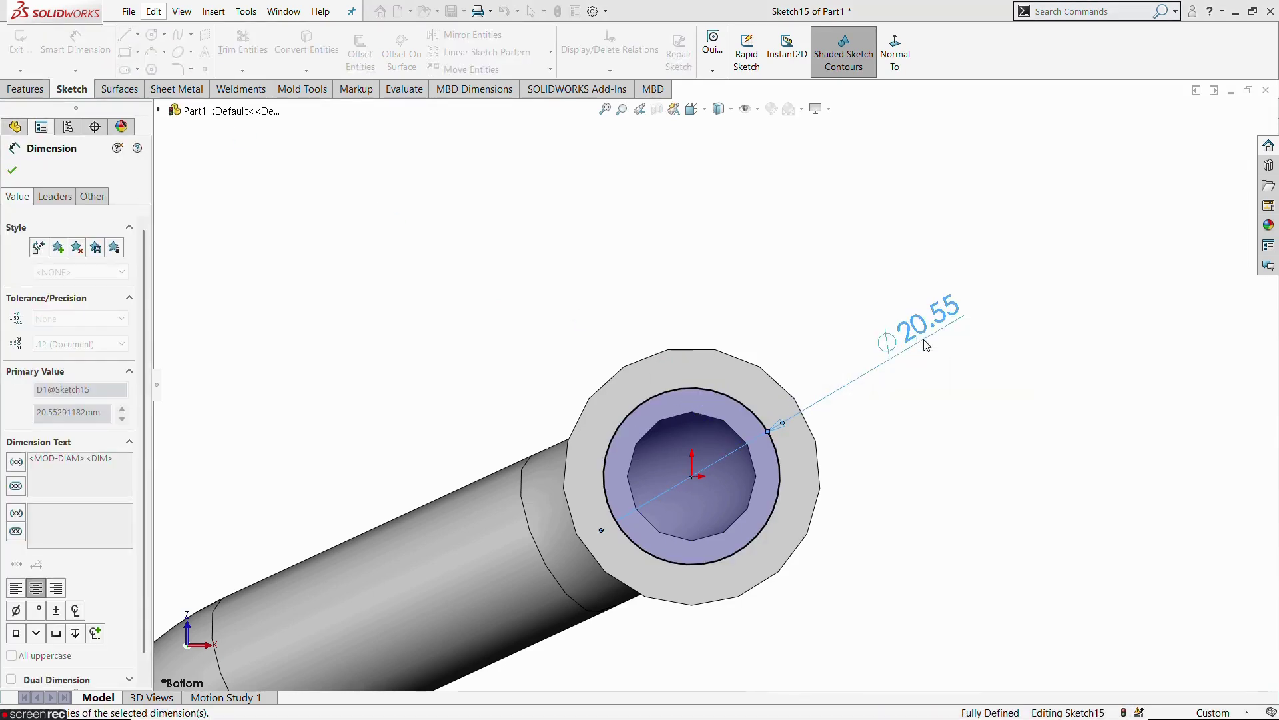
key("Escape")
key("Escape")
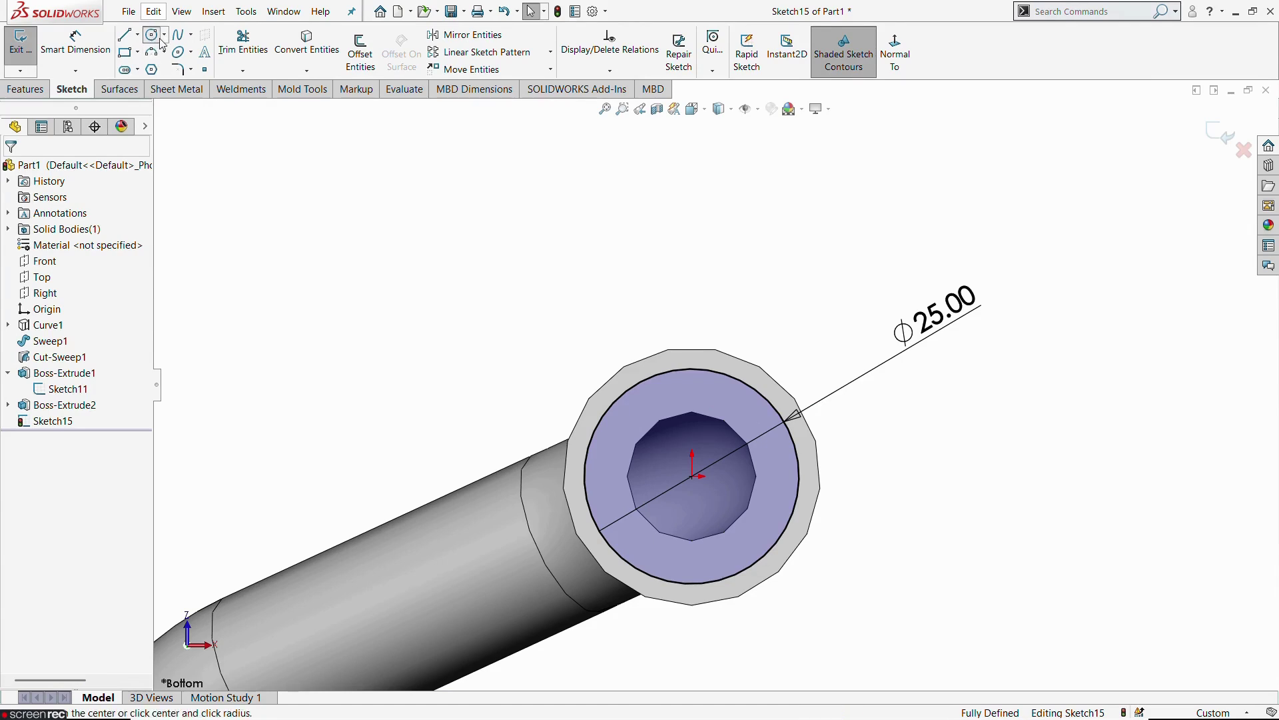
Step: Draw a circle about 2.2 mm in diameter at the 25 mm circle's upper quadrant point and convert the 25 mm circle to construction geometry
left_click(160, 38)
scroll(673, 405, "down", 3)
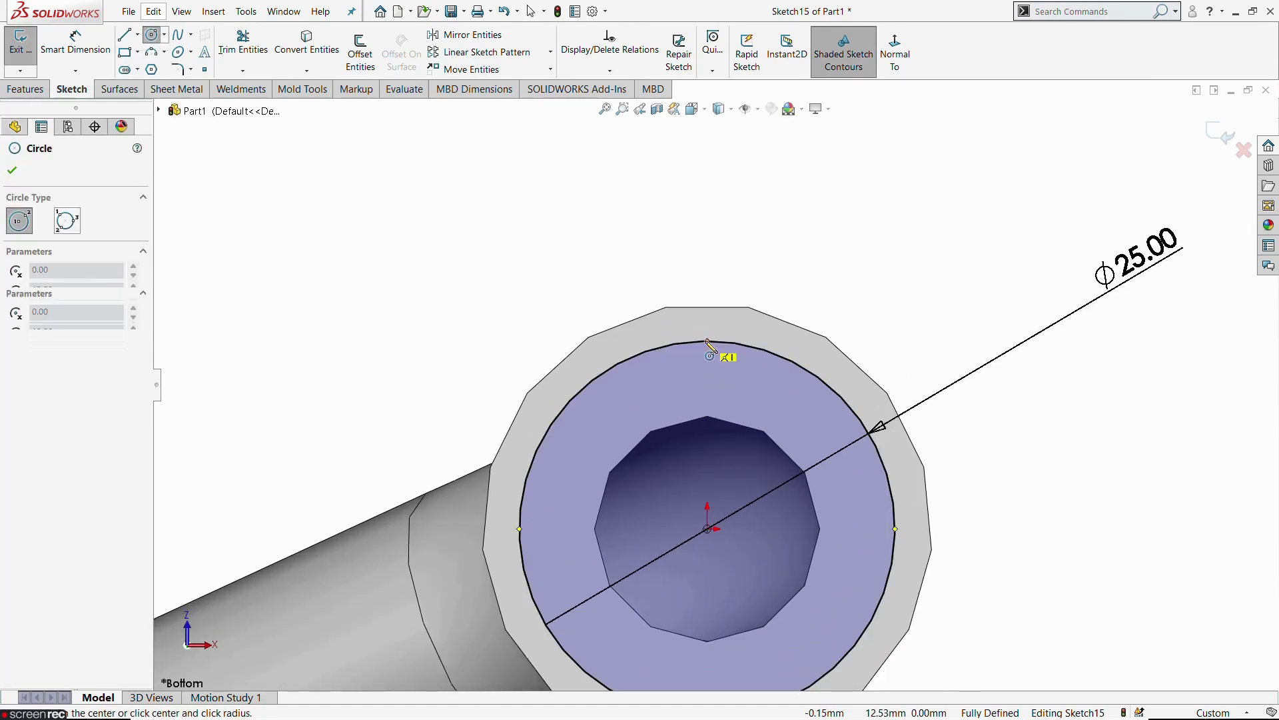
left_click(708, 343)
left_click(724, 342)
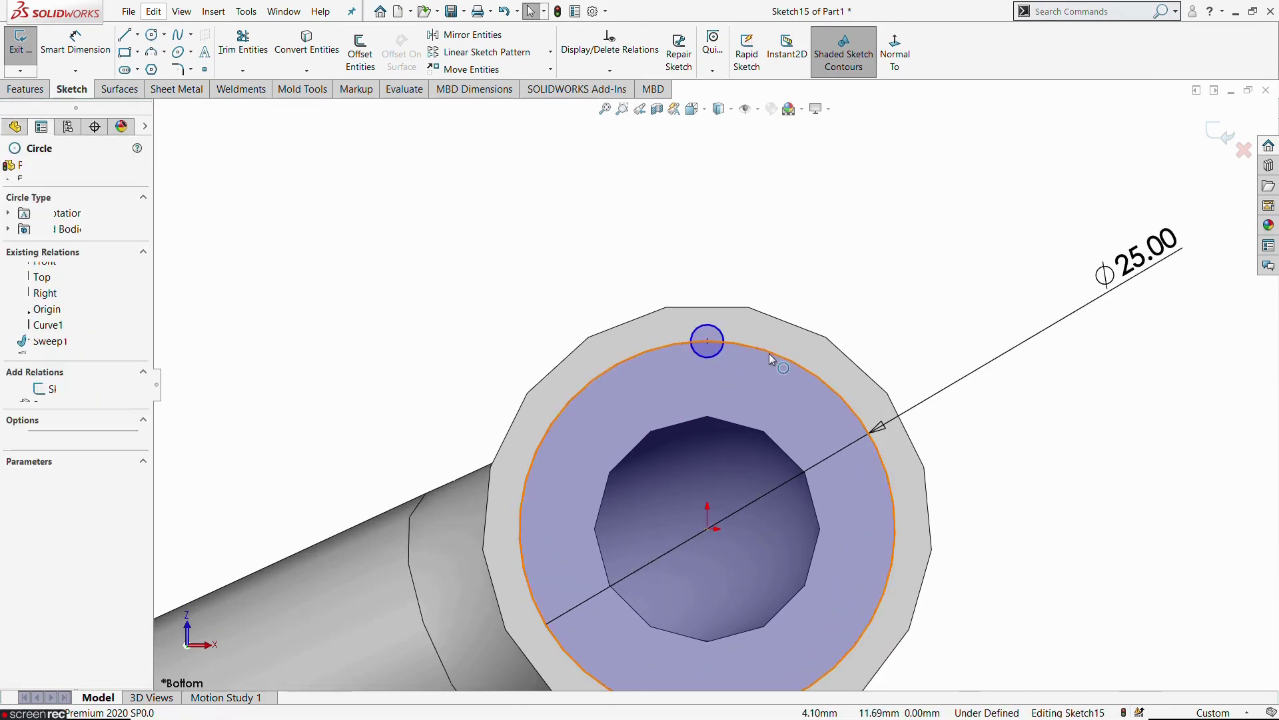
key("Escape")
key("Escape")
key("alt+Tab")
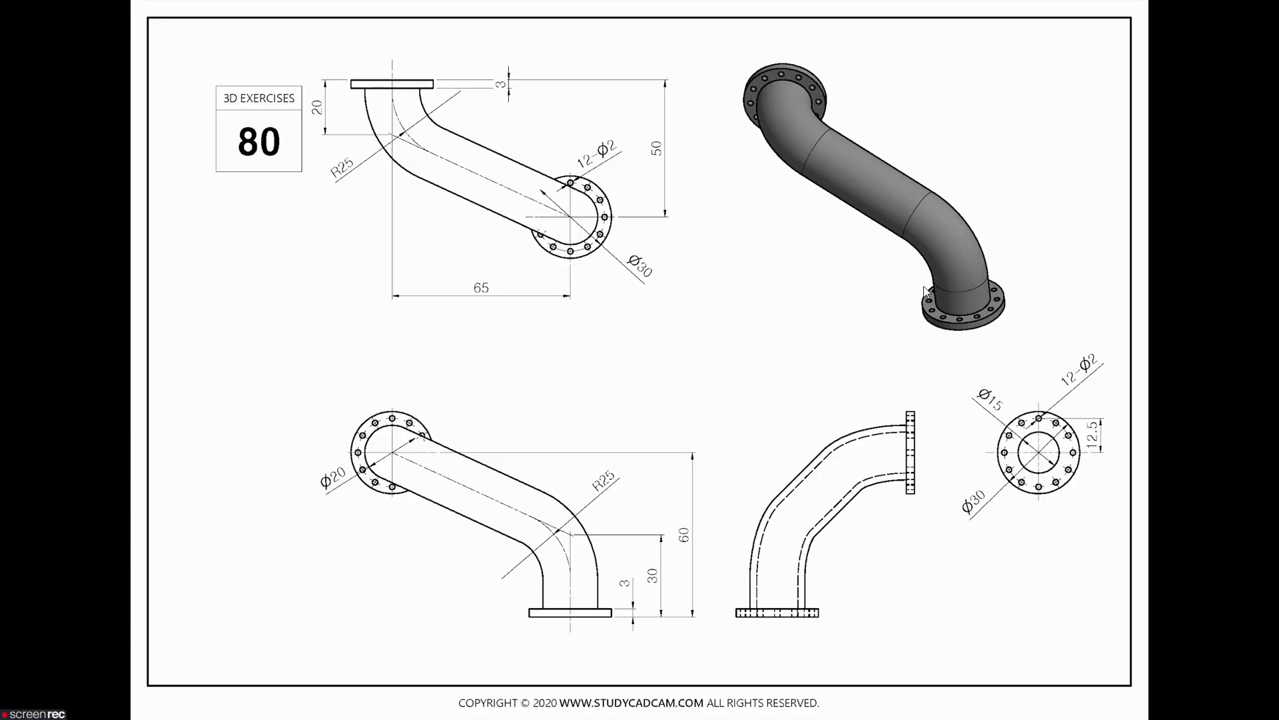
key("alt+Tab")
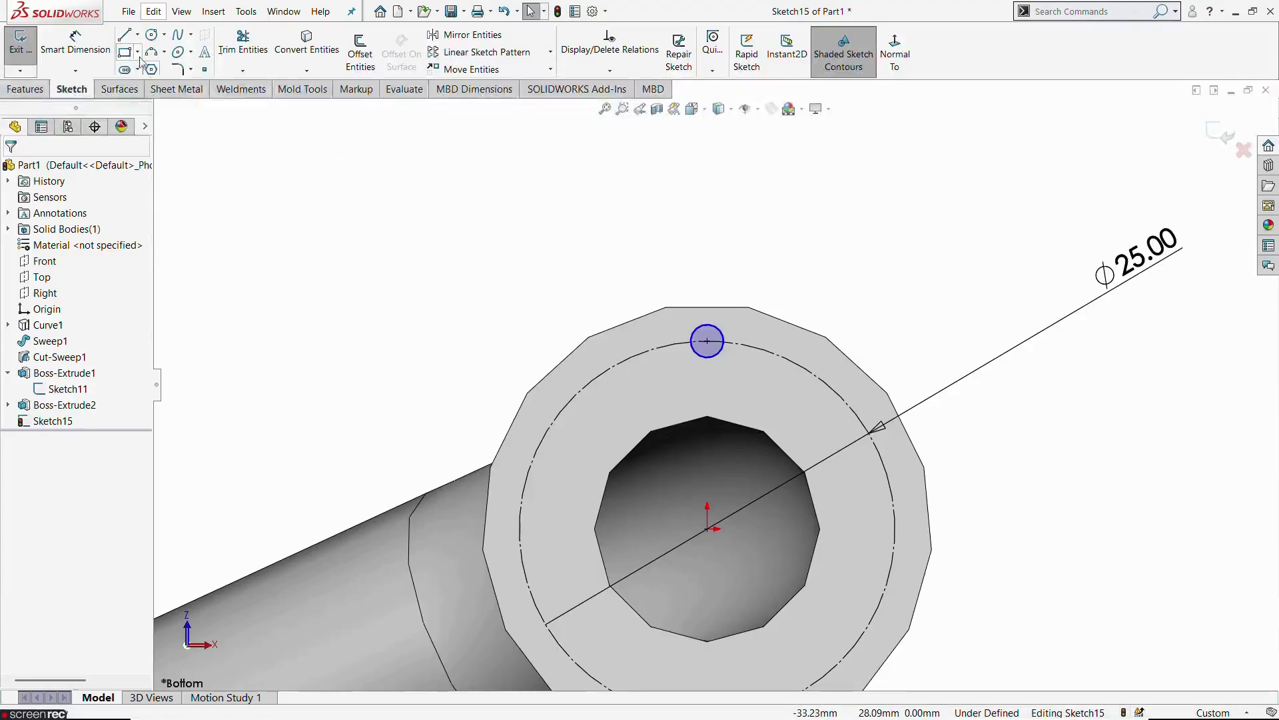
Step: Dimension the small hole circle with a 2 mm diameter and exit the sketch
left_click(720, 335)
left_click(746, 293)
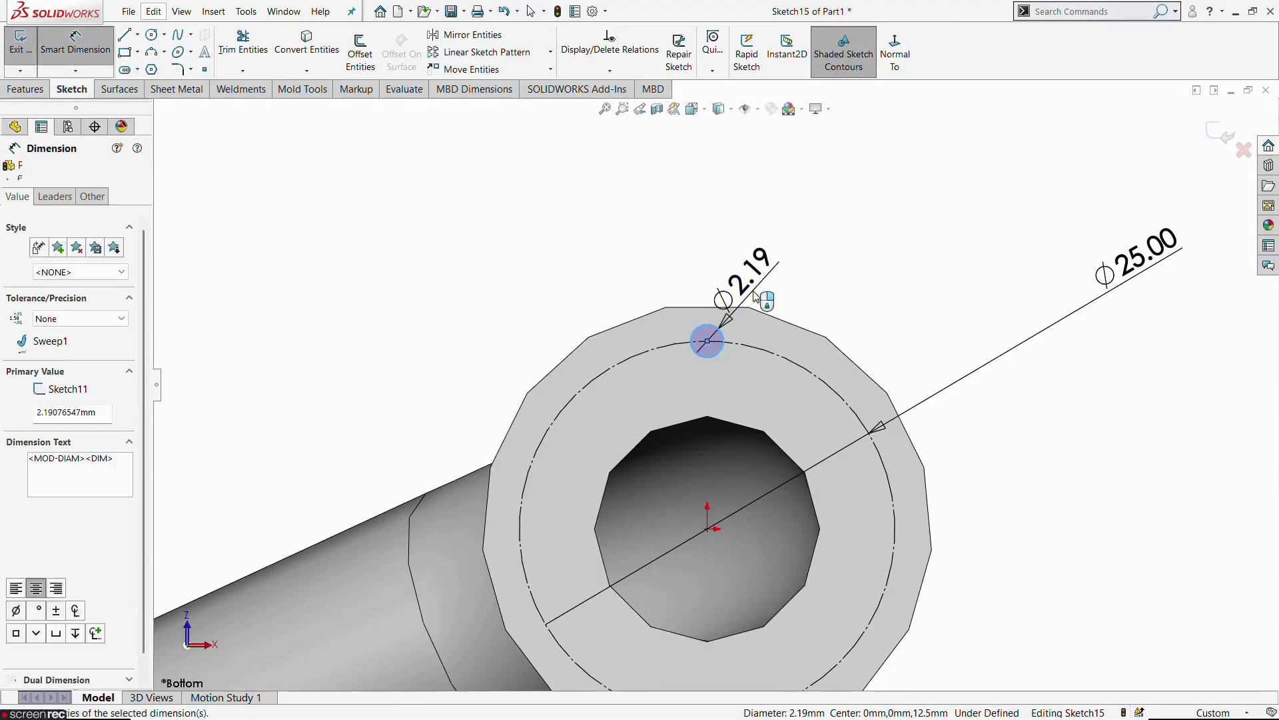
type("2")
key("Return")
left_click(208, 228)
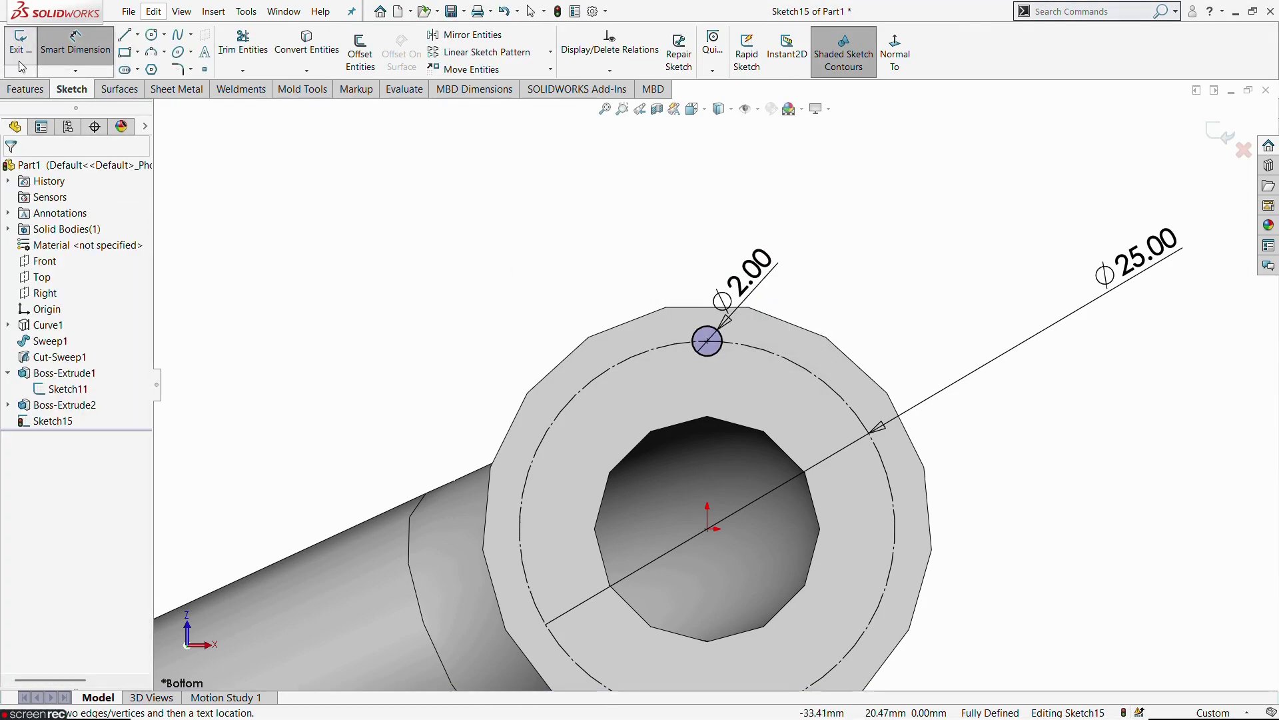
left_click(21, 66)
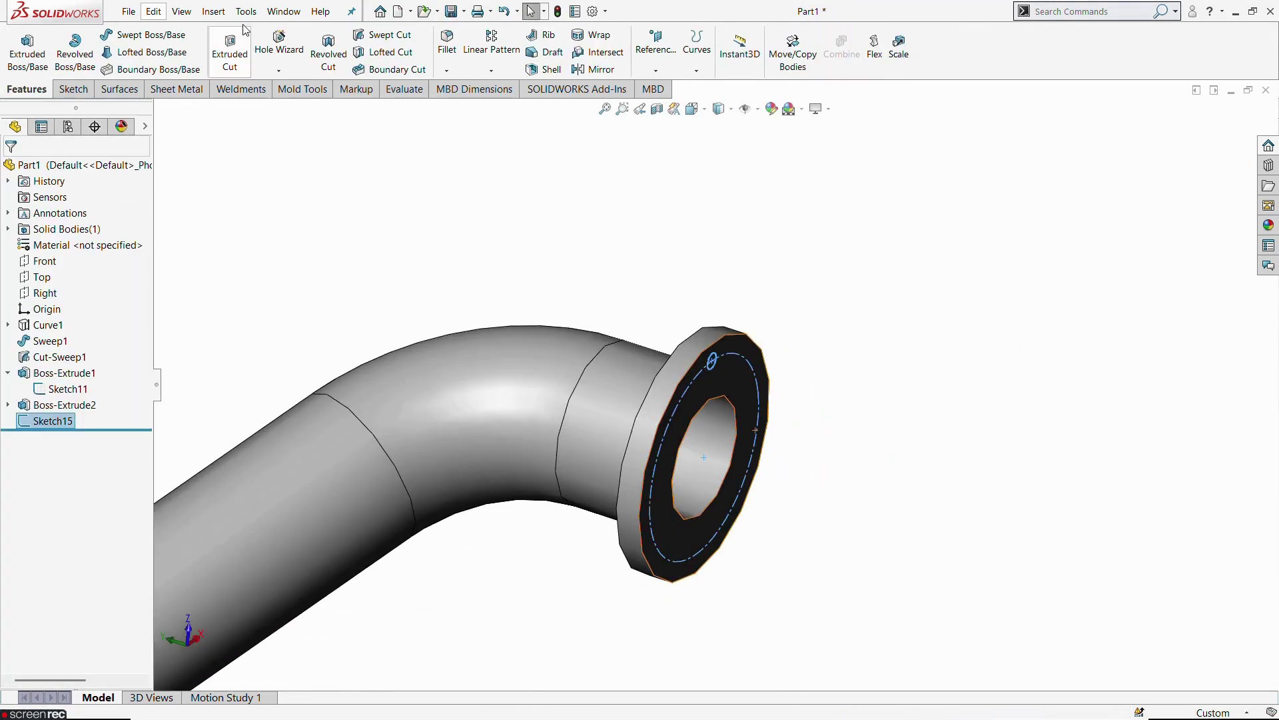
Step: Cut the 2 mm hole through the second flange with an extruded cut using the Up To Next end condition
left_click(230, 50)
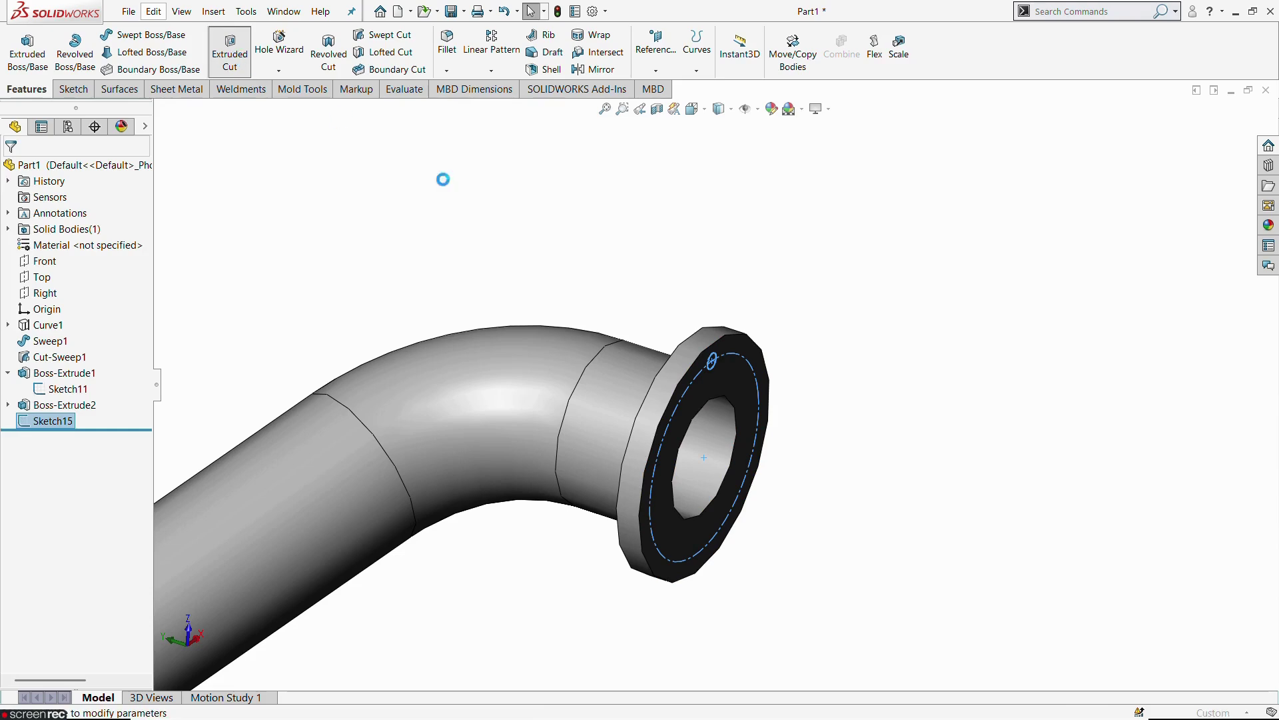
left_click(56, 263)
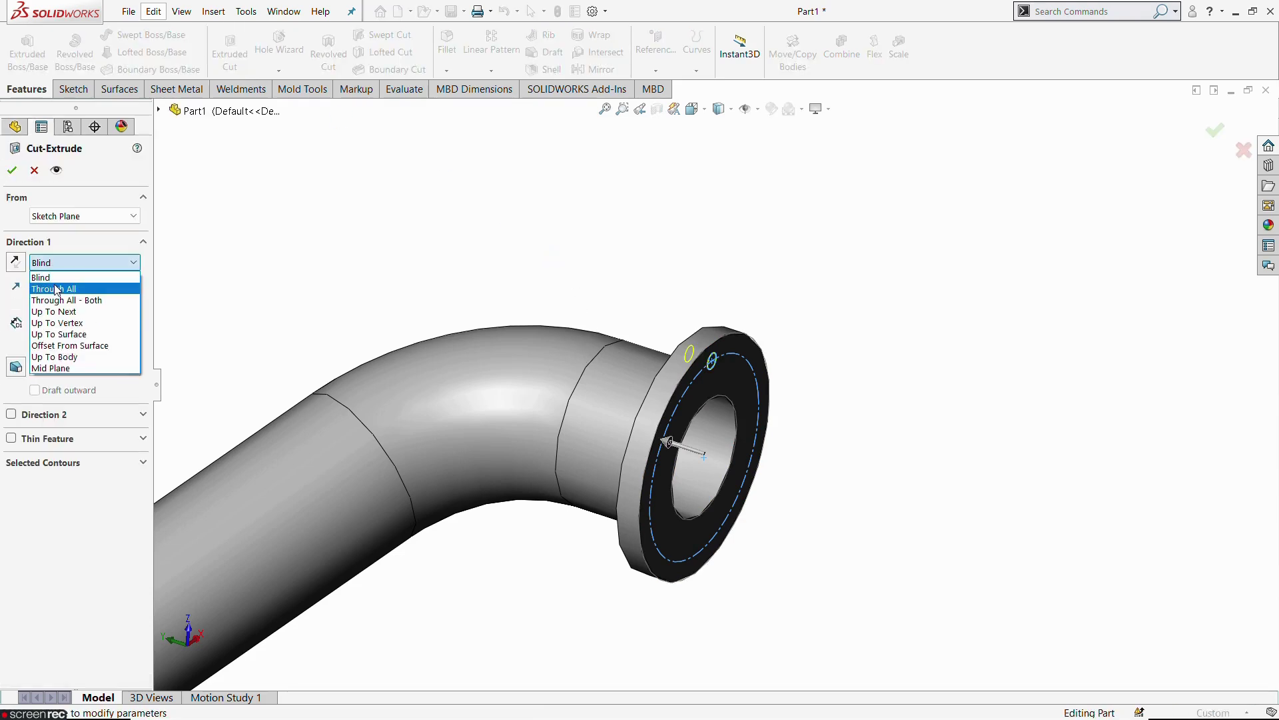
left_click(58, 289)
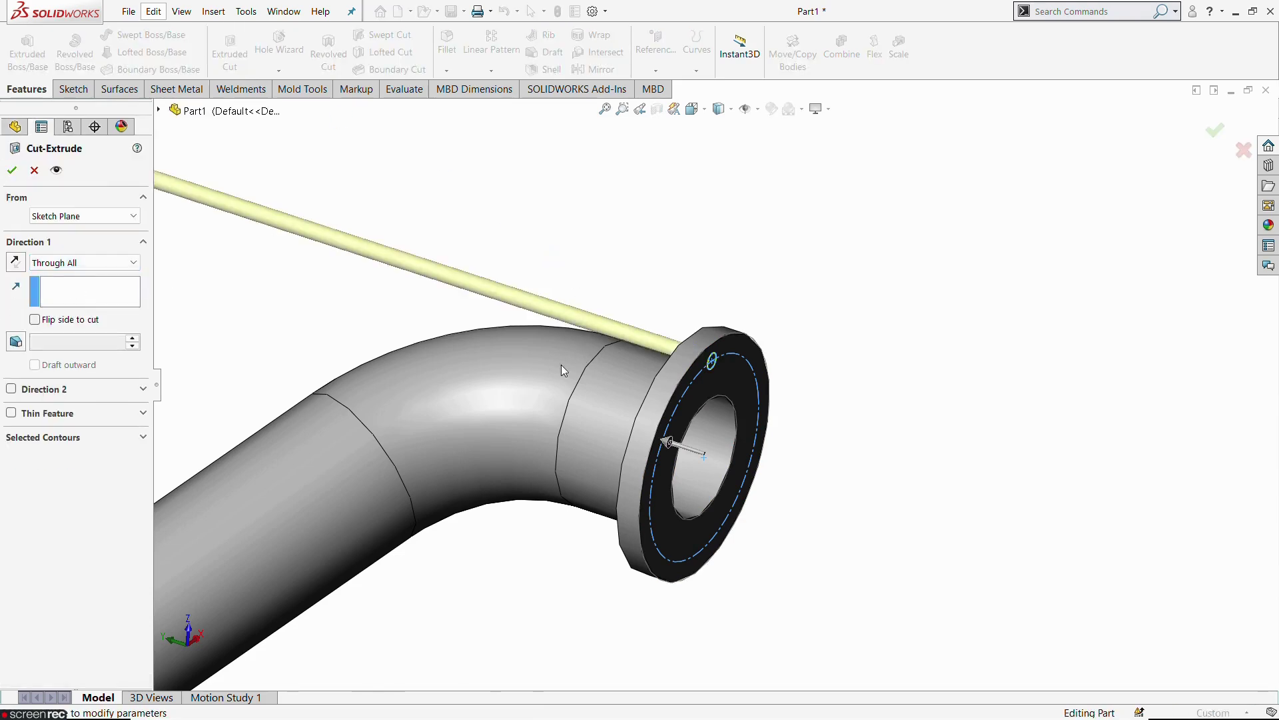
scroll(587, 322, "up", 4)
left_click(45, 267)
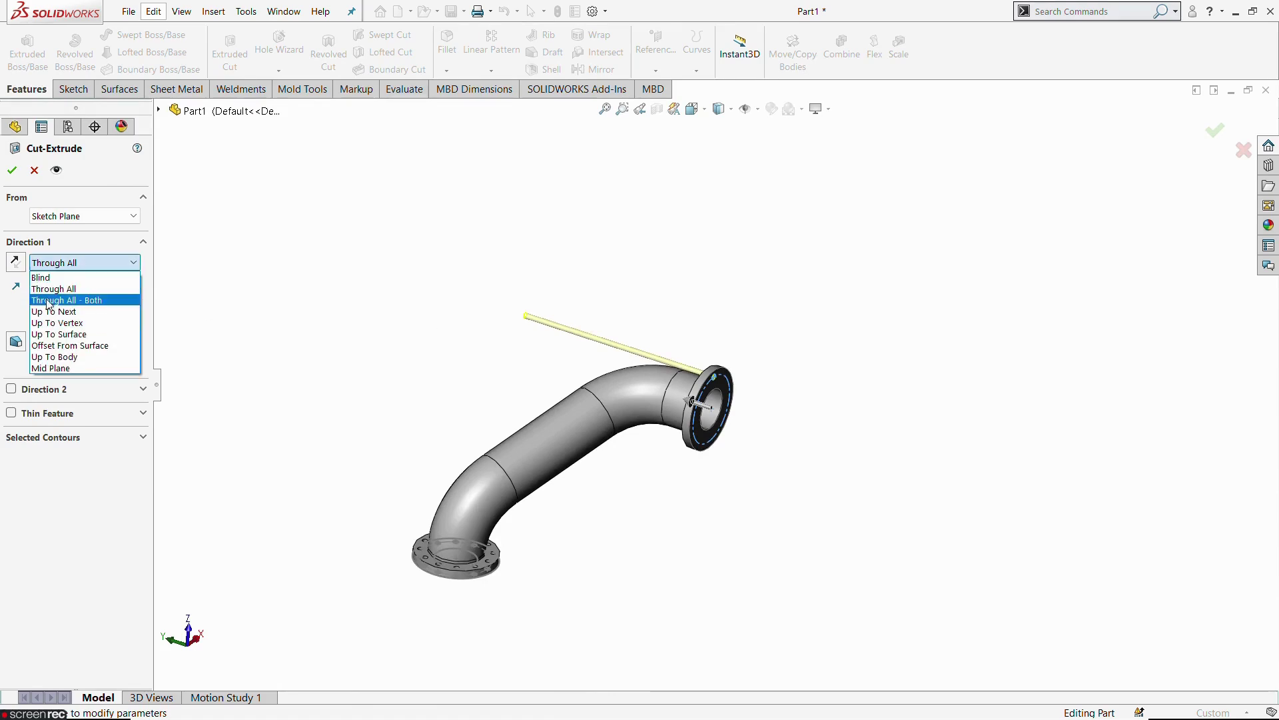
left_click(52, 313)
scroll(681, 377, "down", 5)
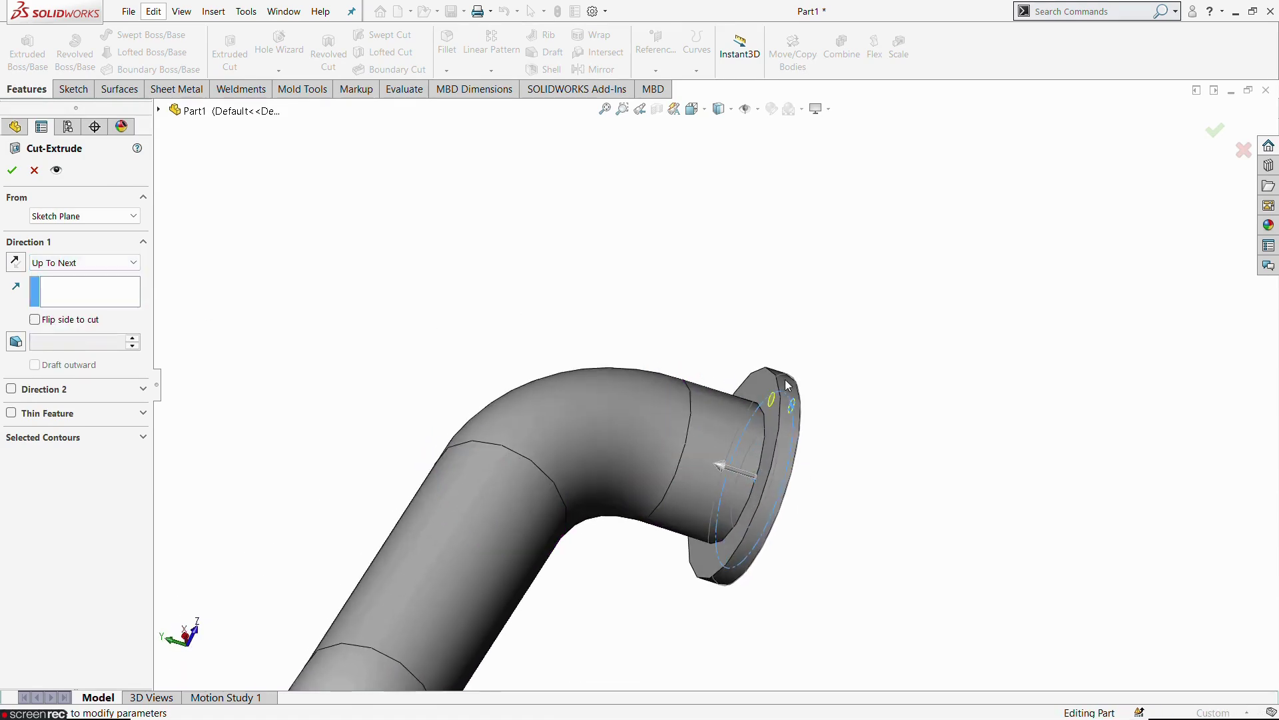
key("Return")
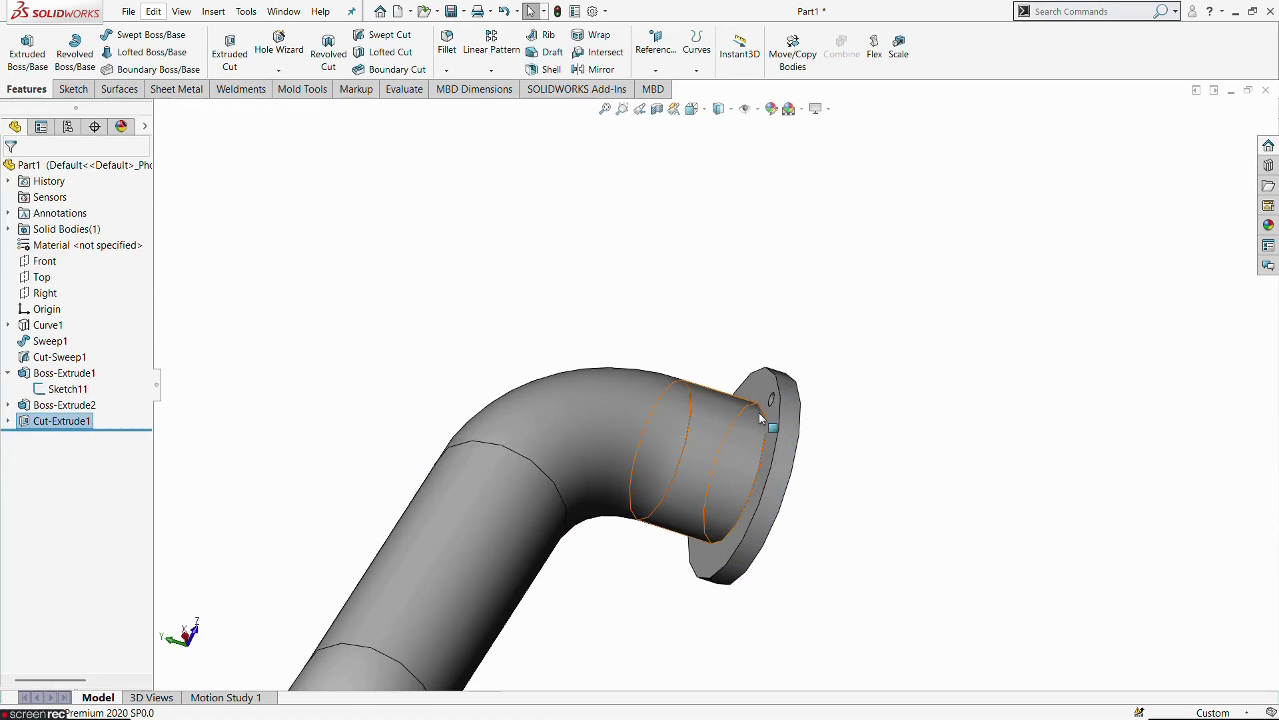
Step: Pattern the hole cut circularly about the flange's bore edge with 12 equally spaced instances over 360 degrees
scroll(758, 413, "down", 3)
middle_click_drag(761, 381, 196, 415)
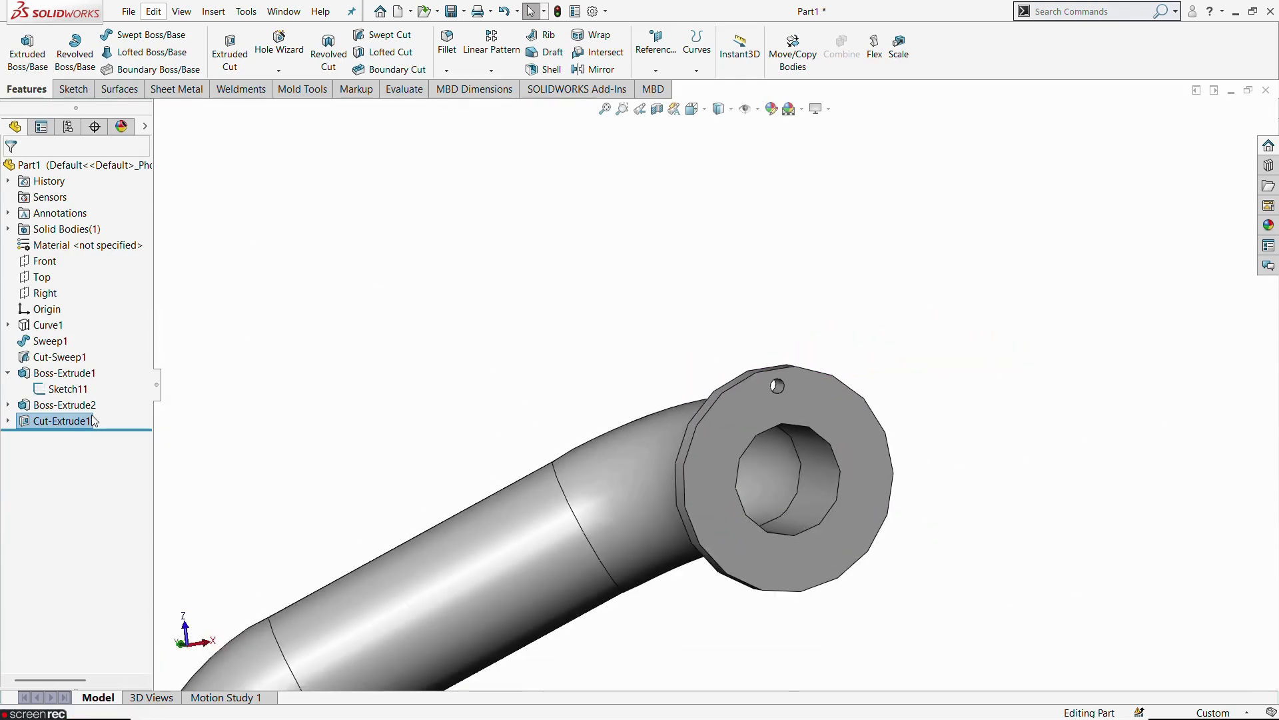
left_click(487, 73)
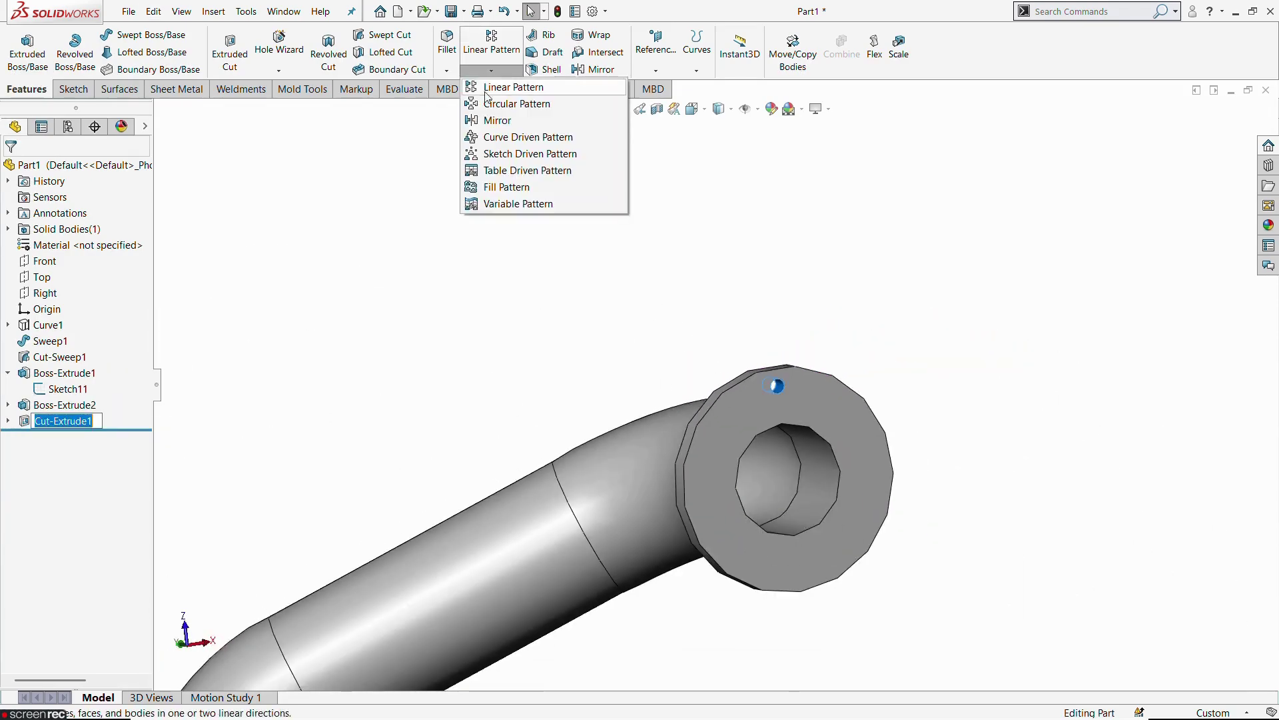
left_click(501, 106)
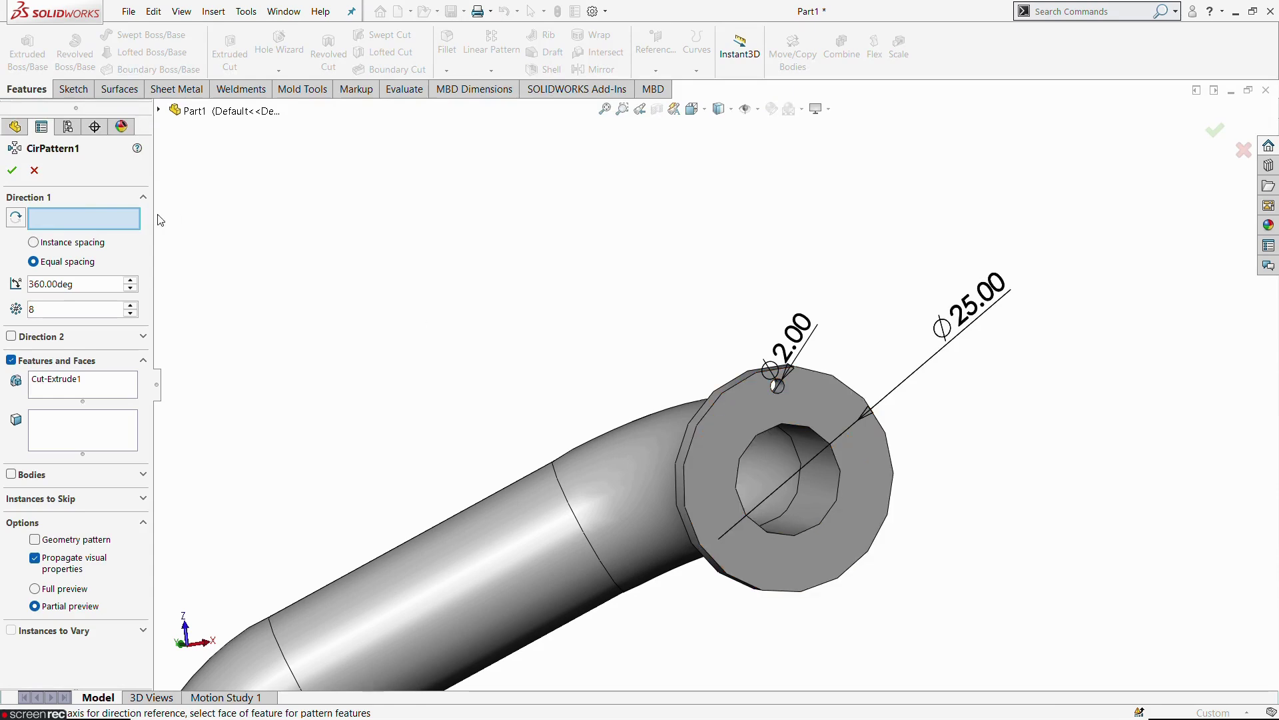
left_click(802, 425)
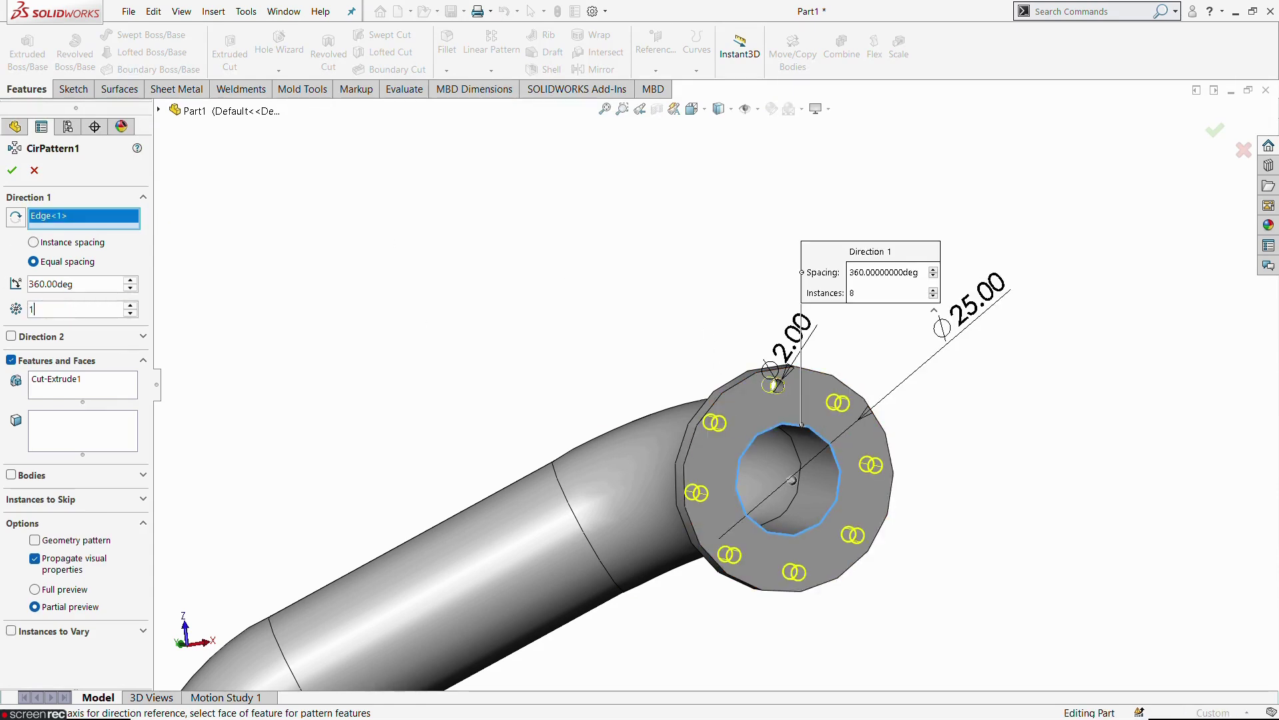
type("12")
key("Return")
left_click(12, 171)
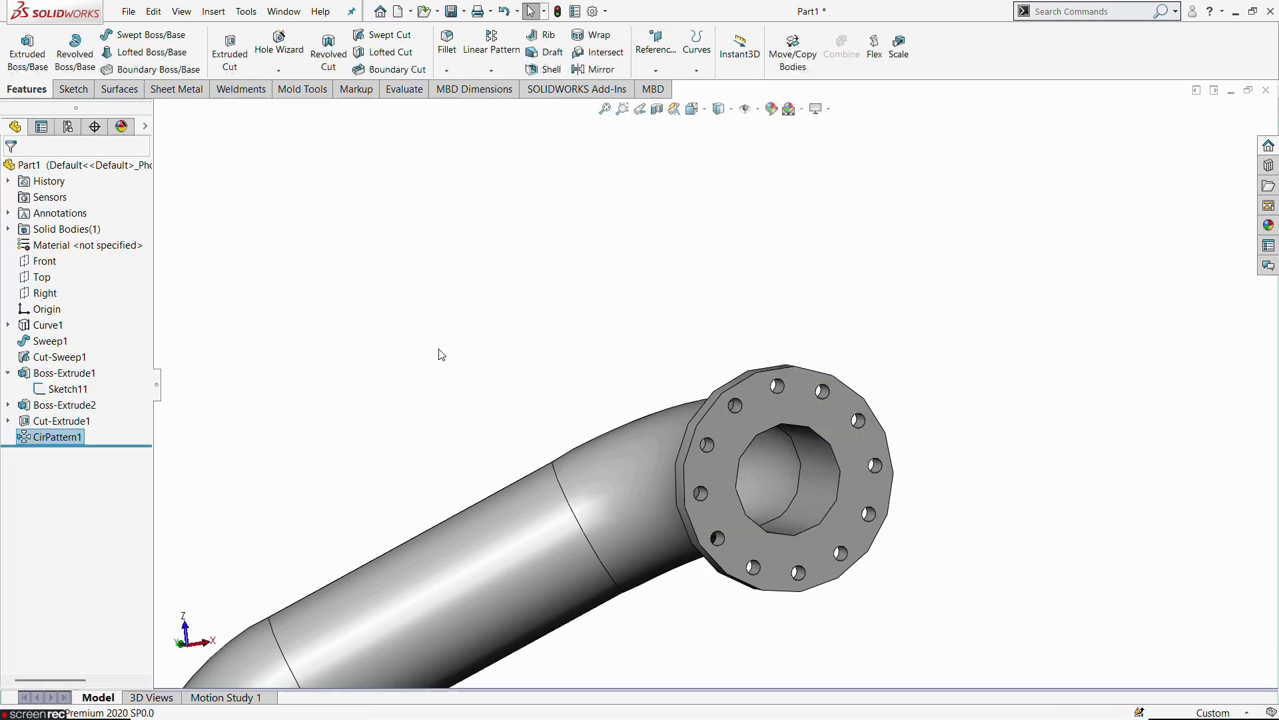
scroll(462, 373, "down", 5)
middle_click_drag(471, 383, 780, 443)
scroll(645, 482, "up", 5)
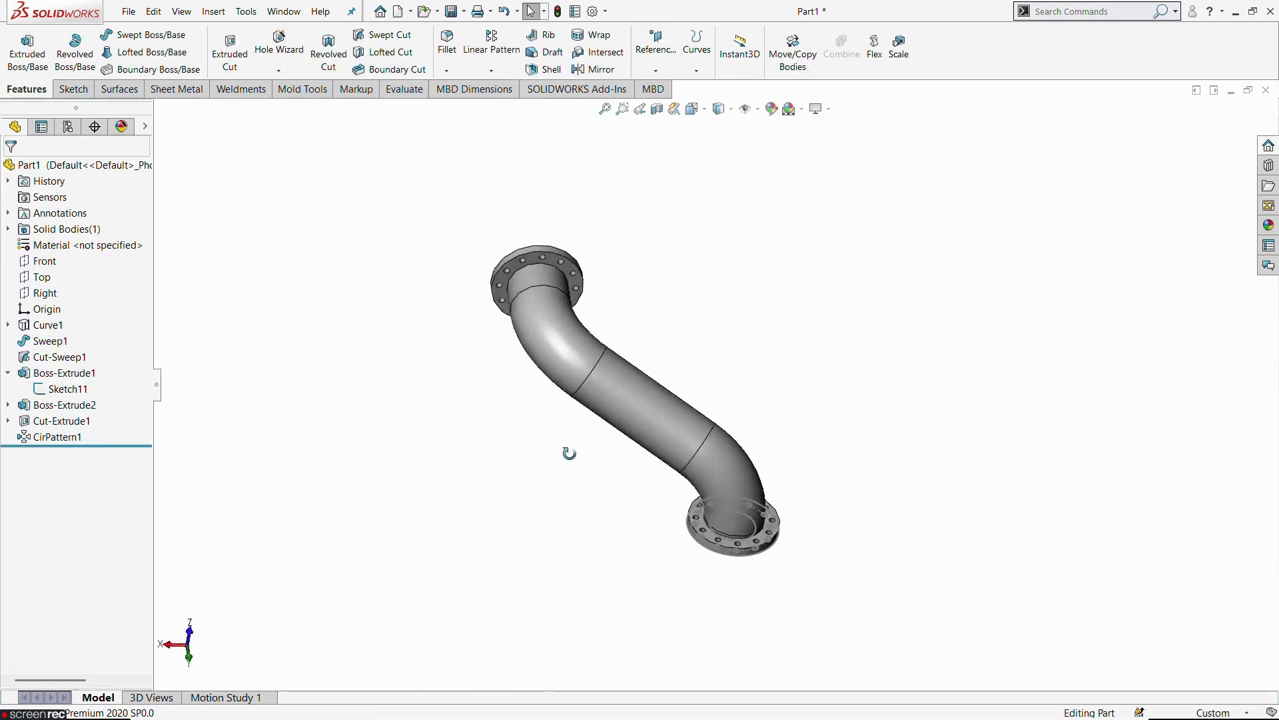